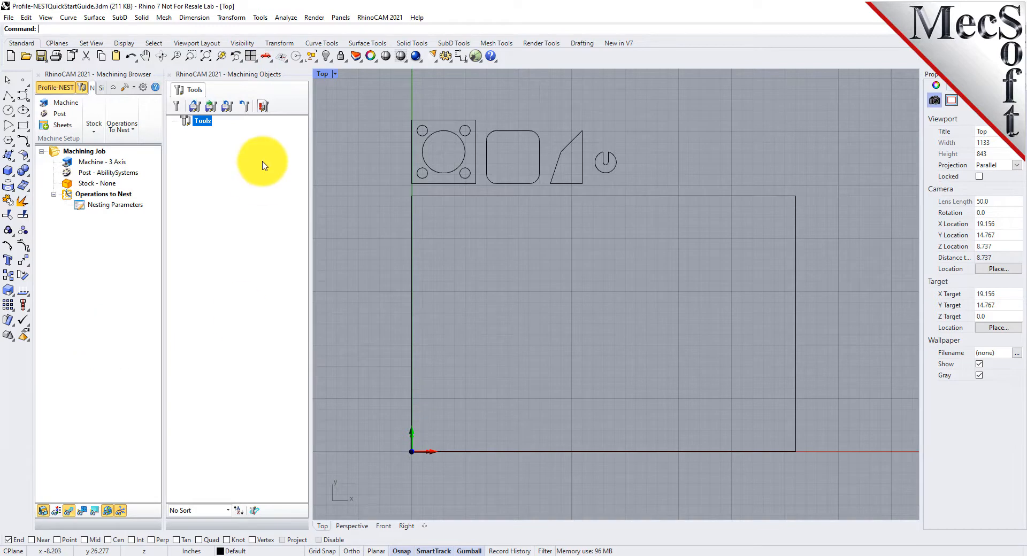
Step: Dock the Machining Objects browser beneath the Machining Browser, widen both, enlarge the upper one and fit the geometry in the Top view
left_click_drag(208, 74, 87, 407)
left_click_drag(161, 321, 244, 321)
mouse_move(244, 321)
left_mouse_down()
mouse_move(271, 324)
mouse_move(260, 330)
left_mouse_up()
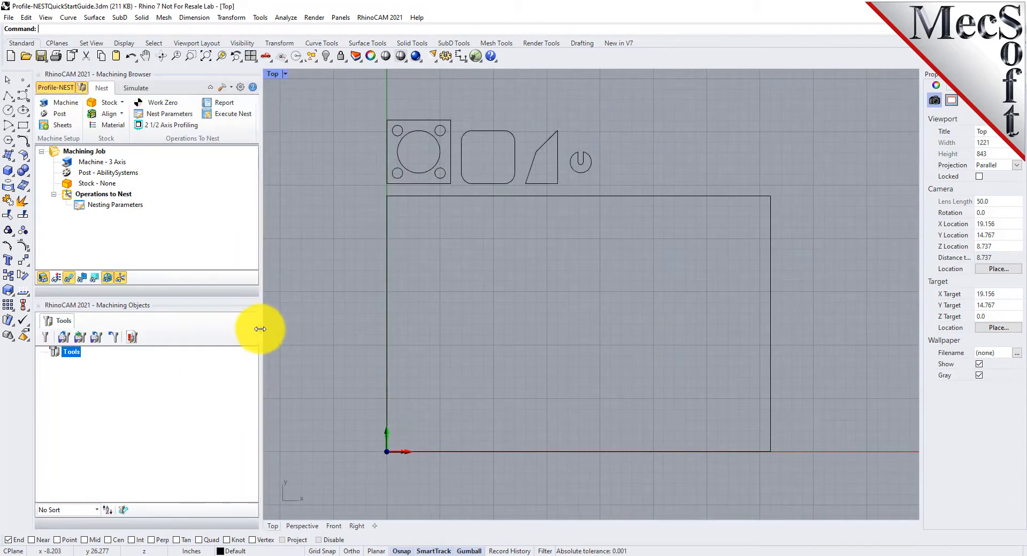
left_click_drag(180, 298, 181, 373)
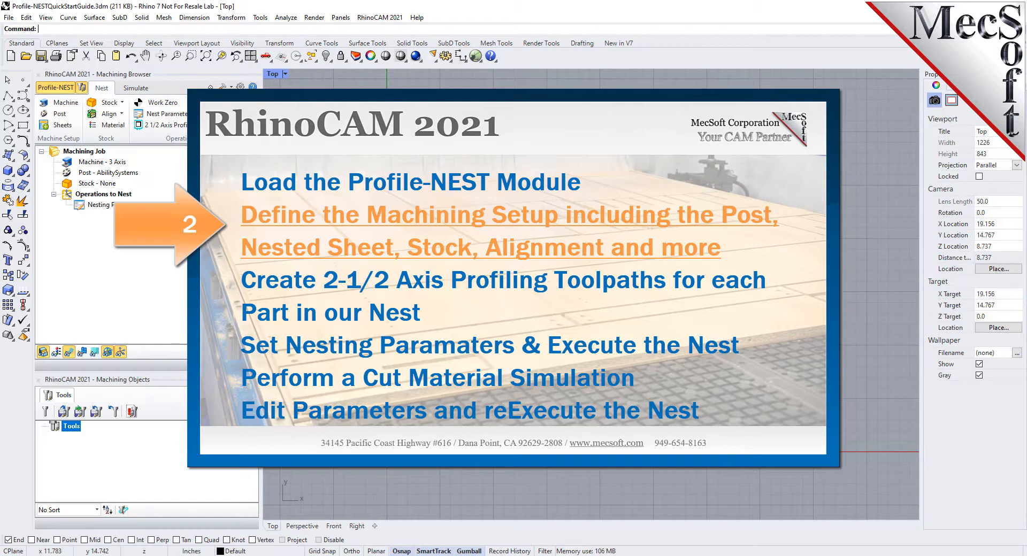
left_click(207, 56)
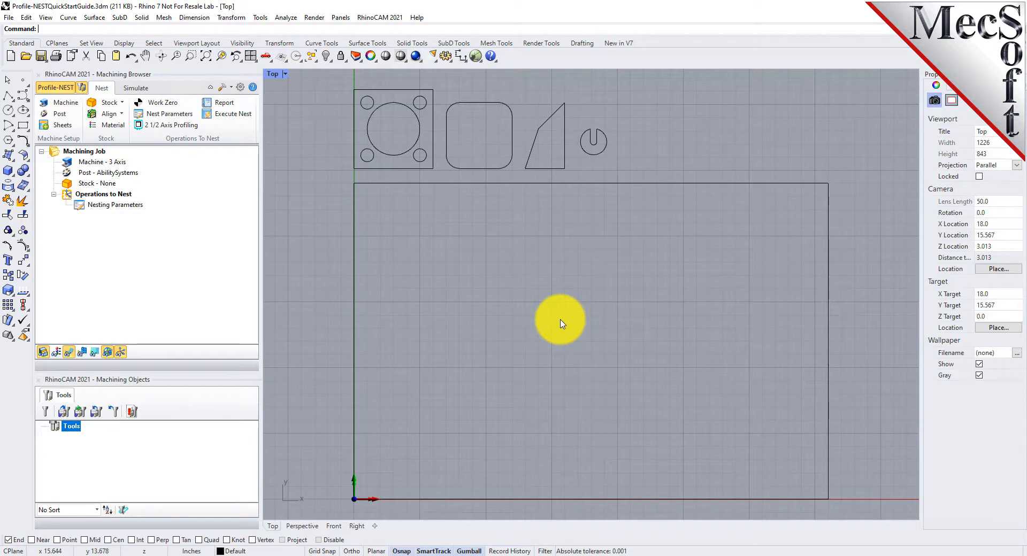
Step: Review the available RhinoCAM modules, the MILL and TURN browsers and the Profile-NEST simulation tools
left_click(379, 17)
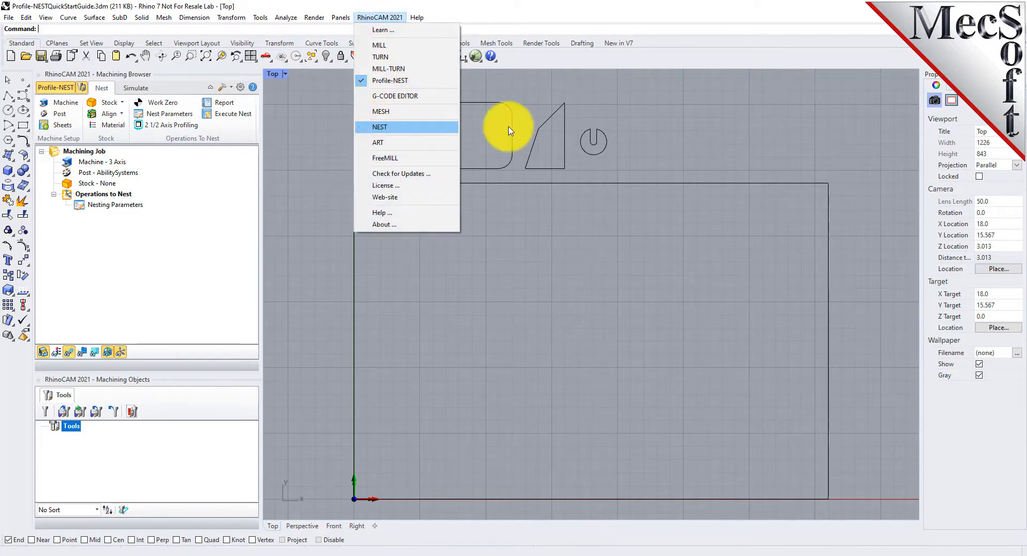
left_click(576, 13)
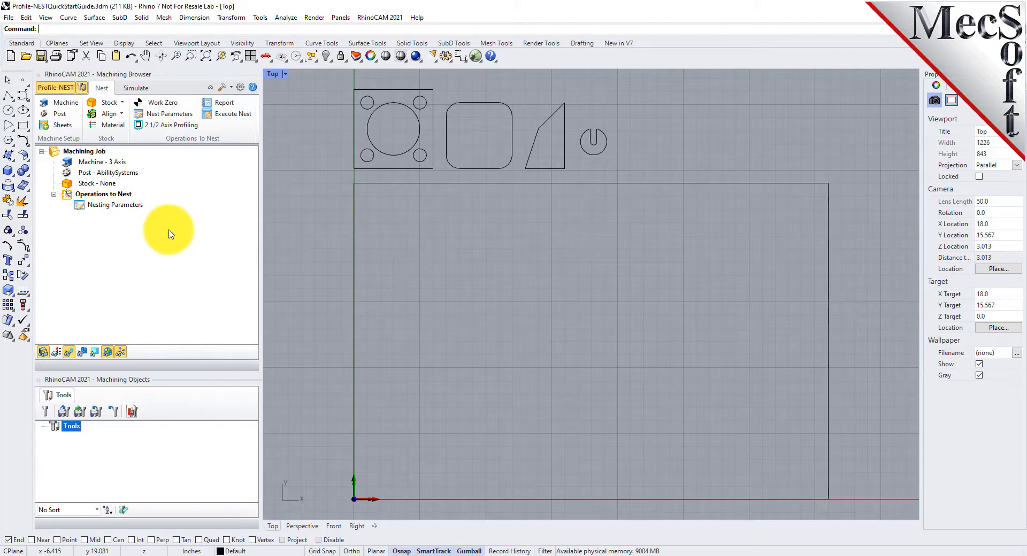
left_click(48, 93)
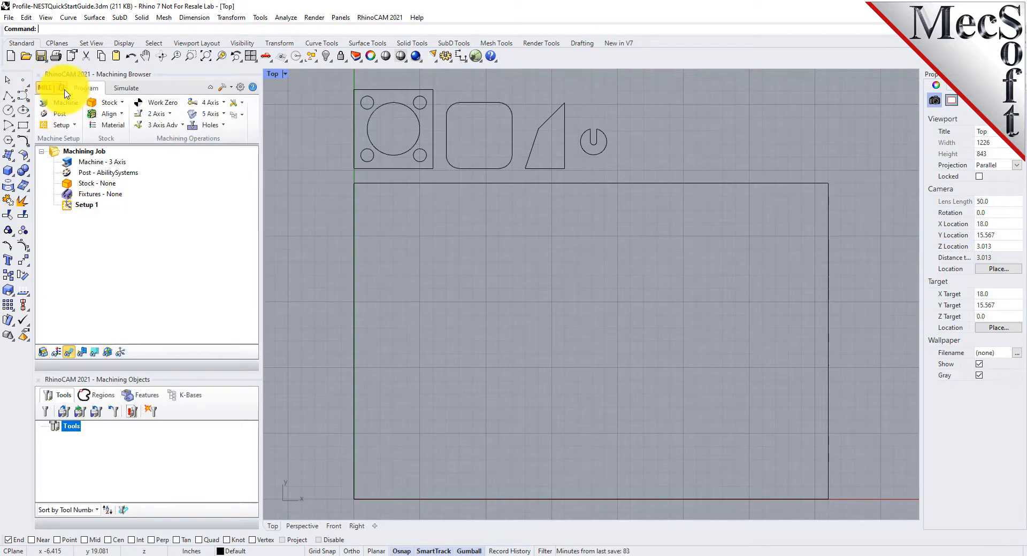
left_click(45, 94)
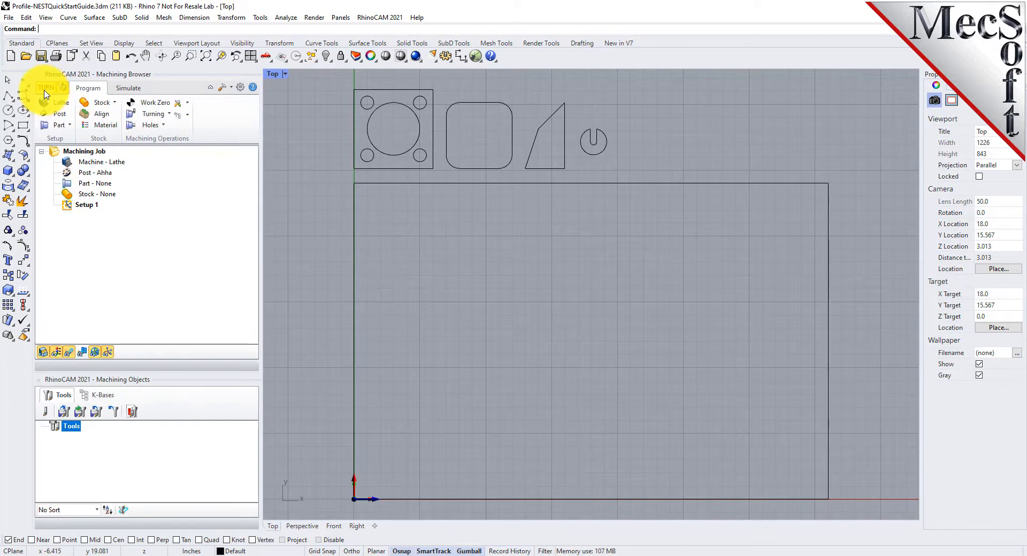
left_click(45, 93)
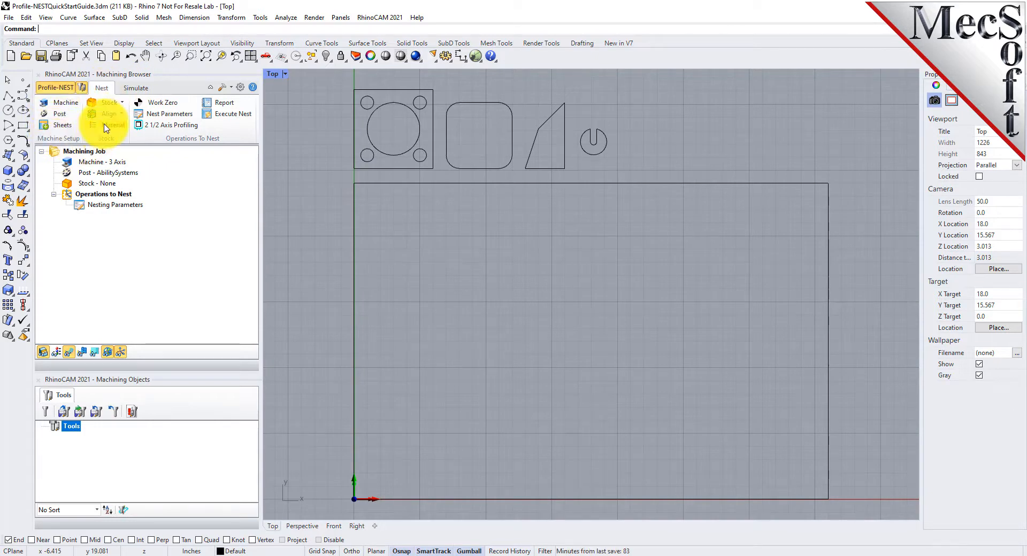
left_click(136, 88)
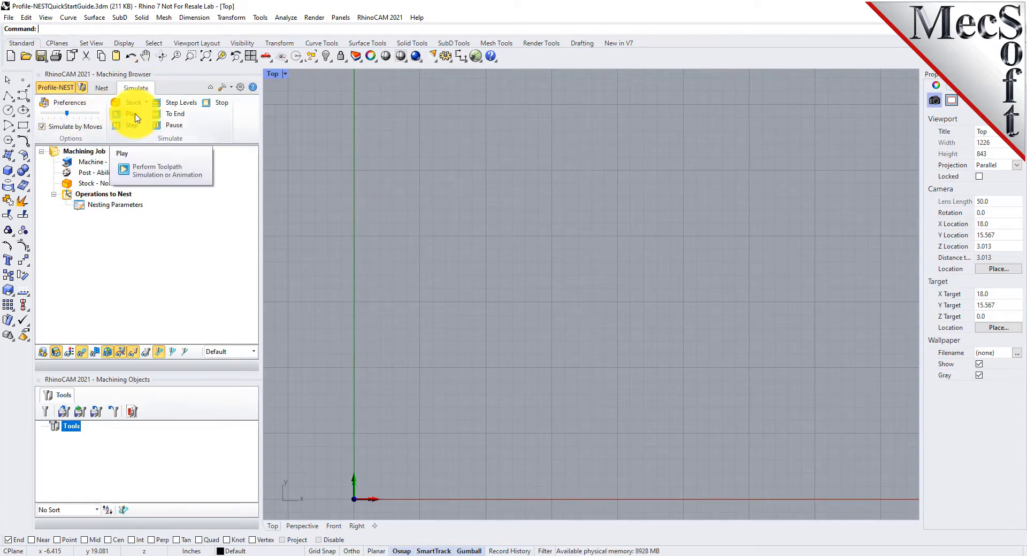
left_click(102, 88)
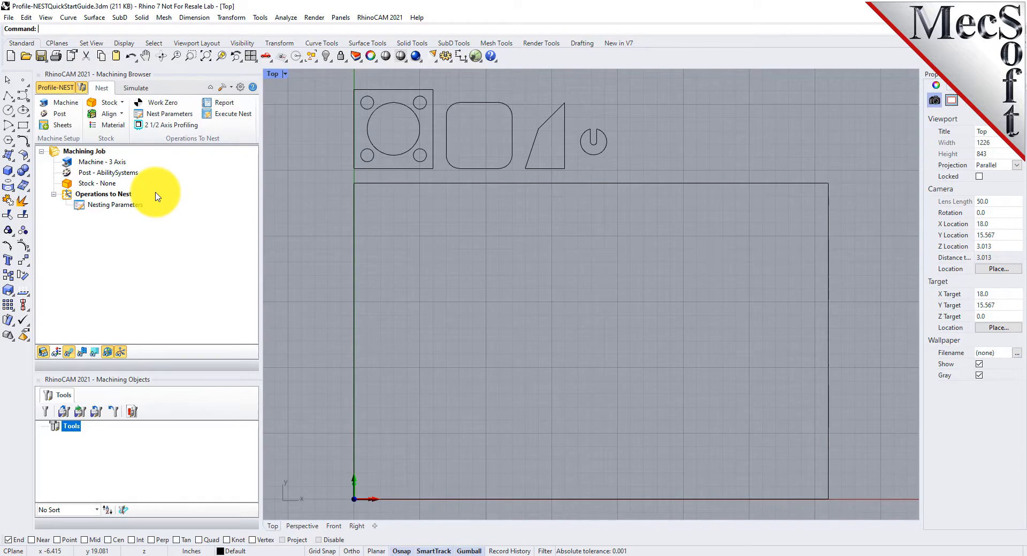
scroll(489, 266, "down", 3)
scroll(546, 263, "up", 2)
left_click(8, 18)
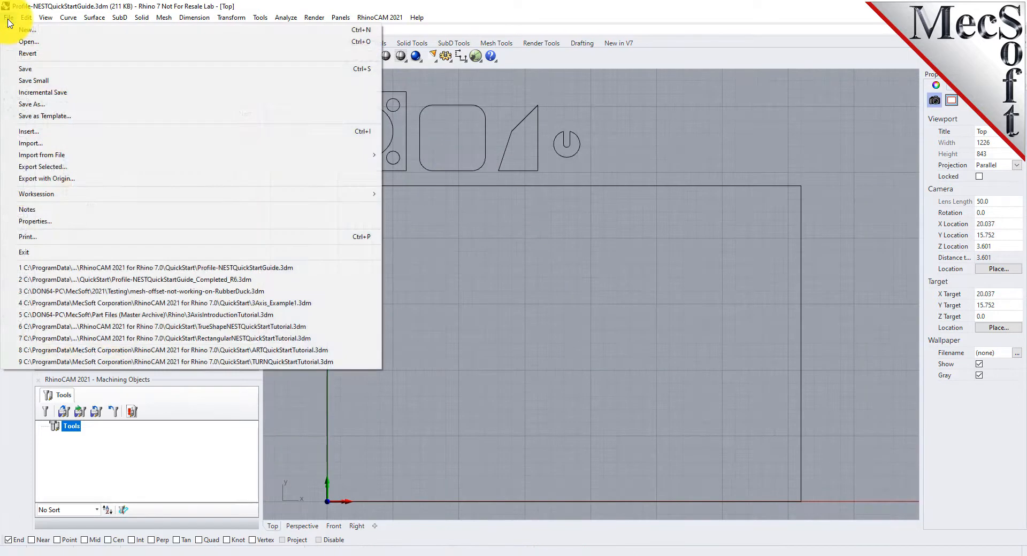
left_click(26, 41)
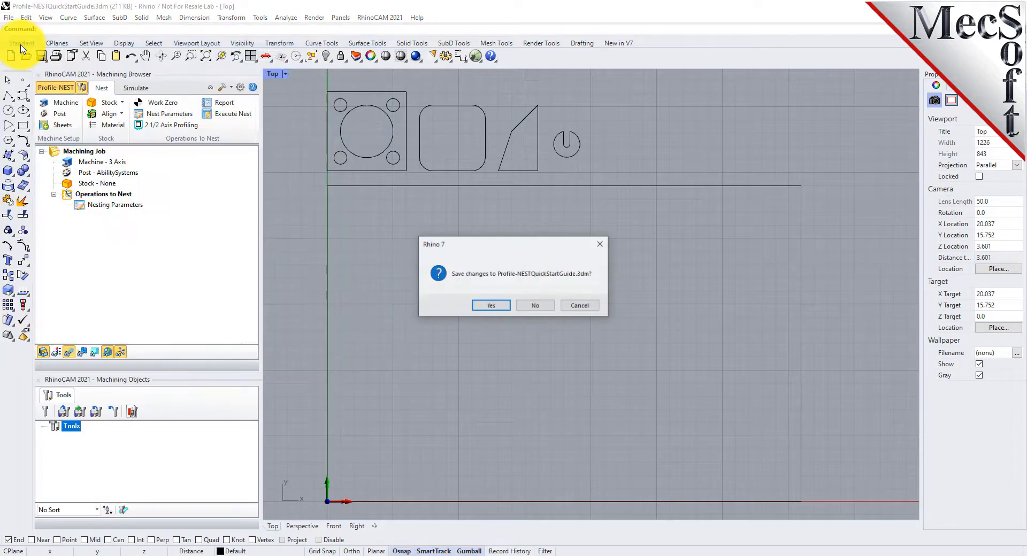
left_click(542, 310)
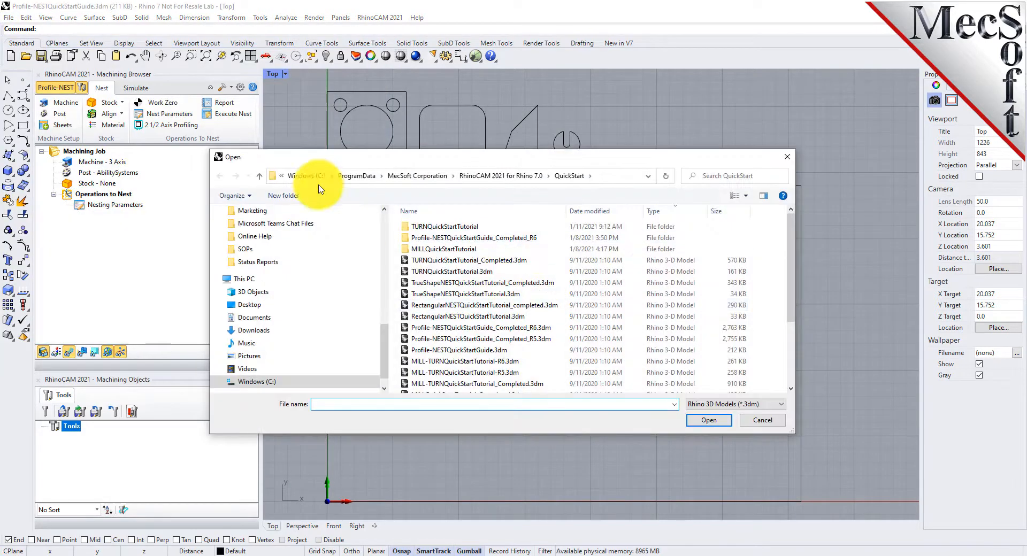
left_click(449, 352)
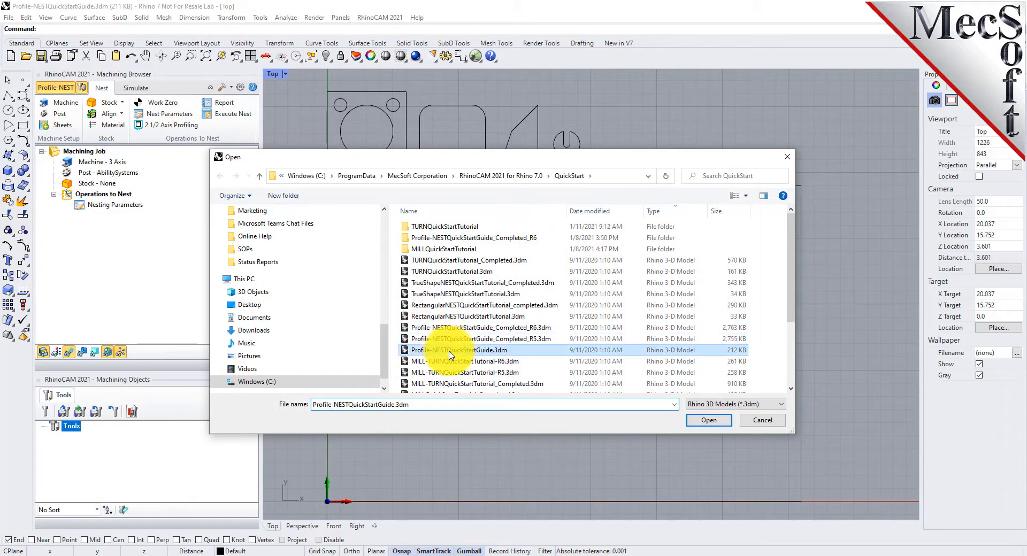
left_click(763, 421)
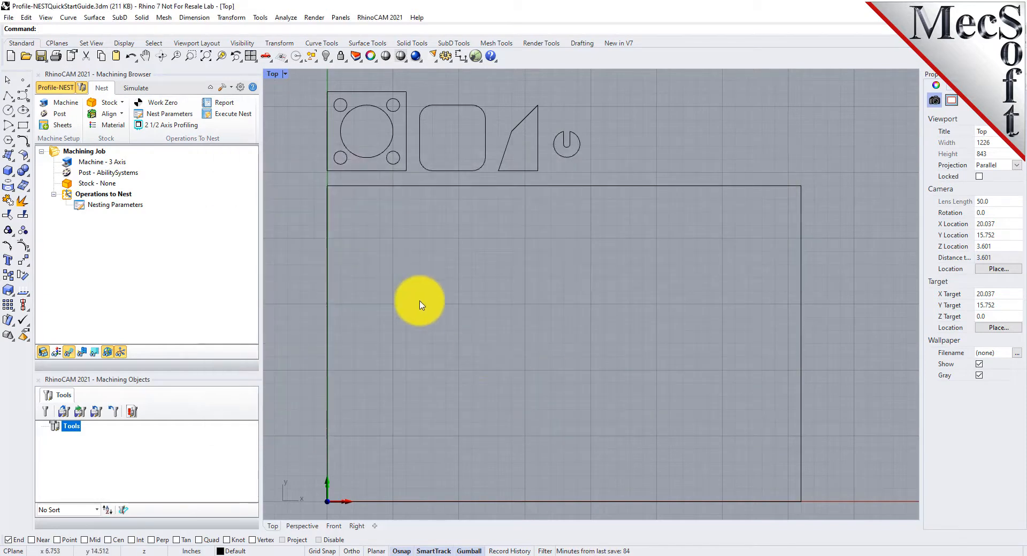
Step: Examine the part profiles and the rectangular sheet outline by selecting them
left_click_drag(313, 180, 624, 88)
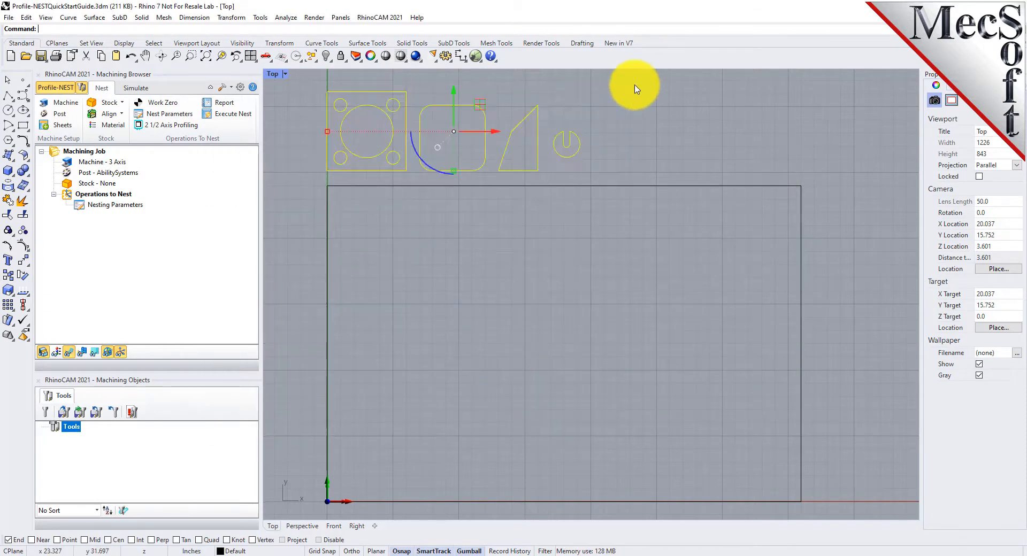
left_click(631, 129)
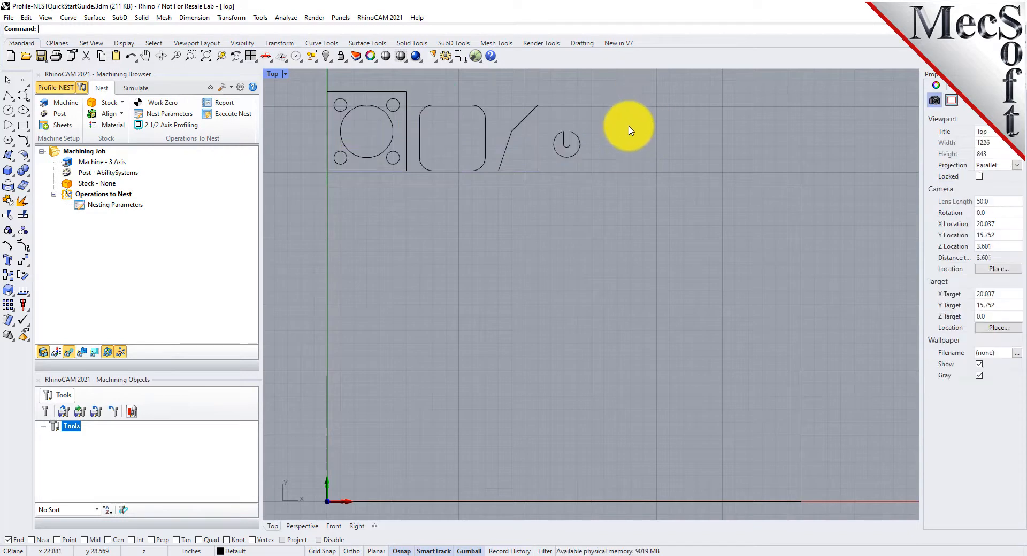
left_click(595, 186)
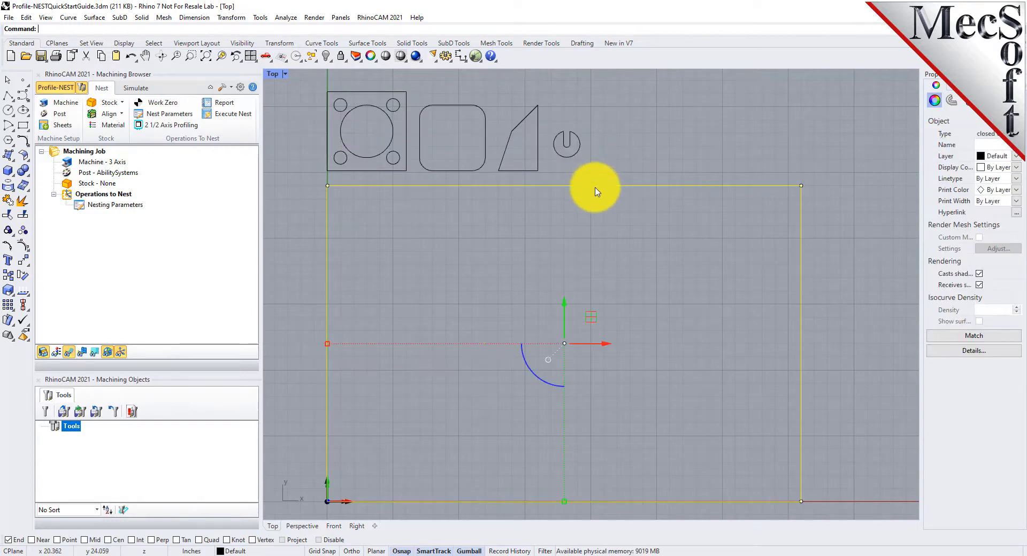
left_click(482, 299)
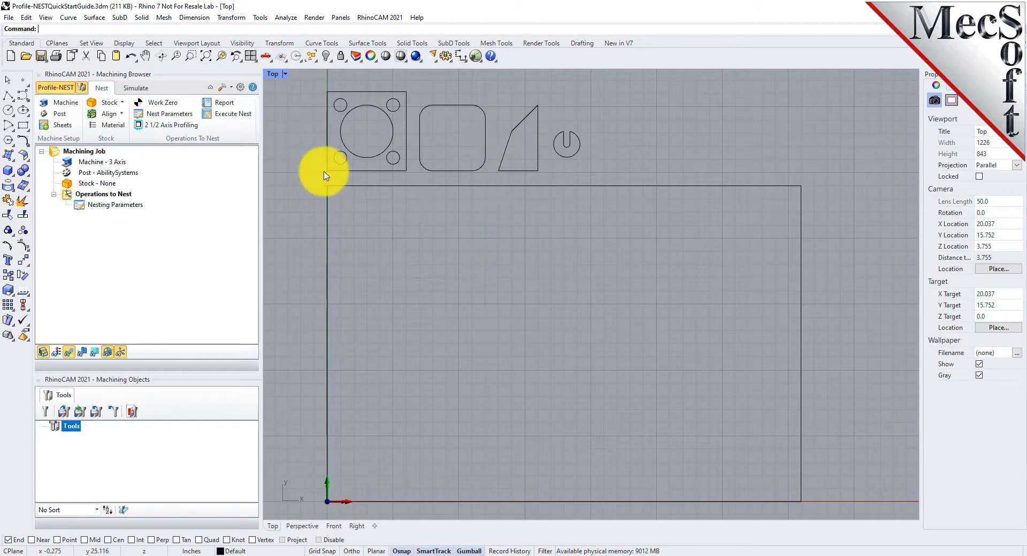
left_click(374, 186)
left_click(412, 234)
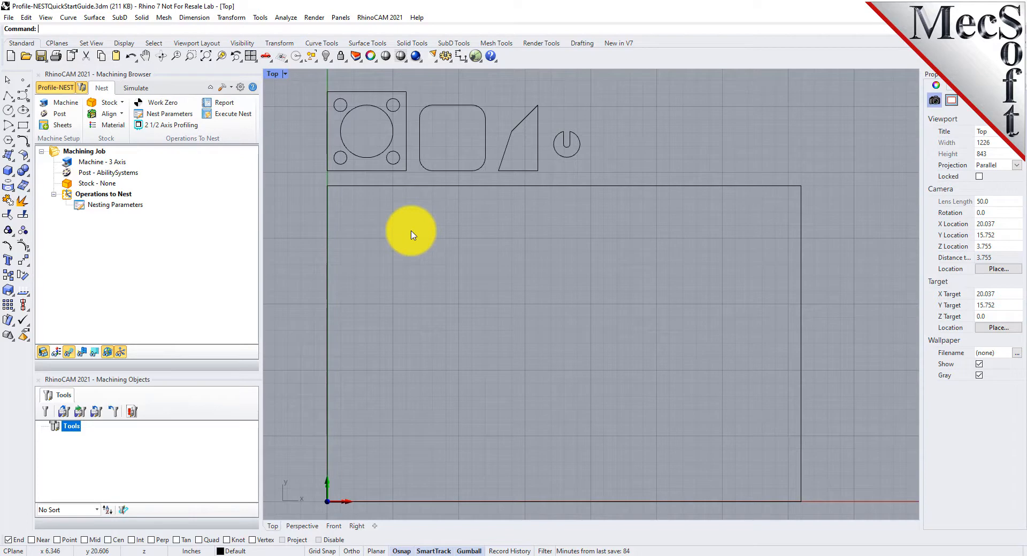
Step: Define the machine tool manually as a 3 Axis machine
left_click(67, 111)
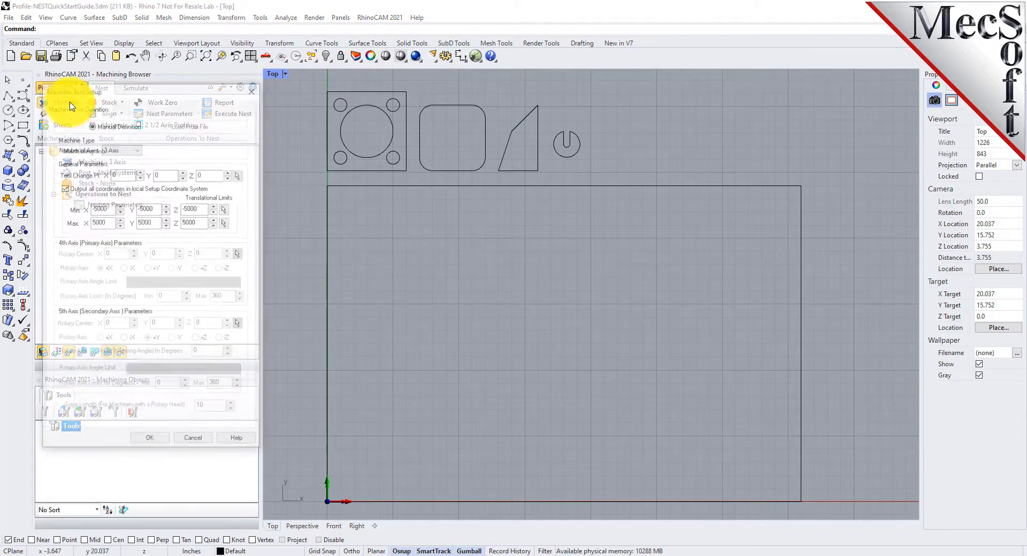
left_click_drag(131, 69, 293, 113)
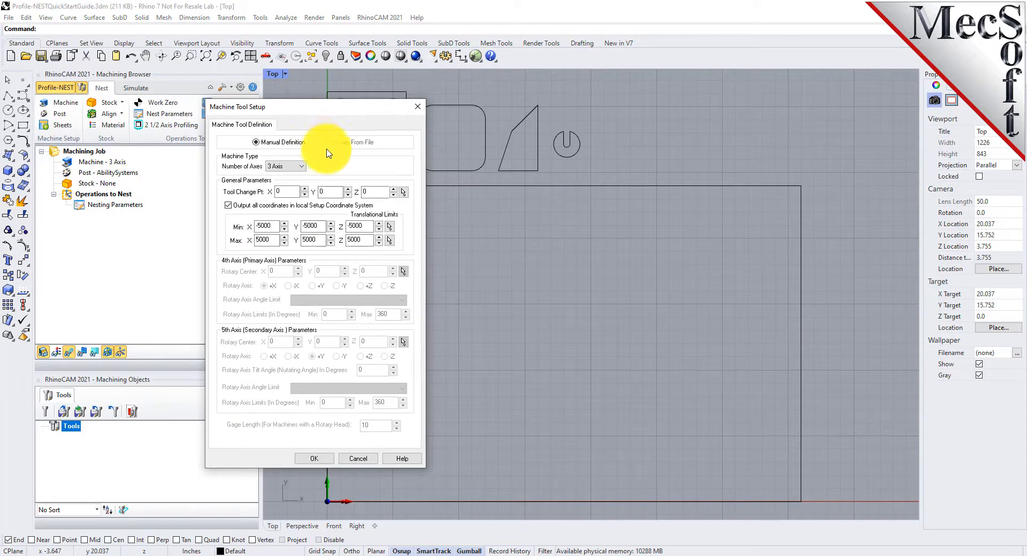
left_click(286, 166)
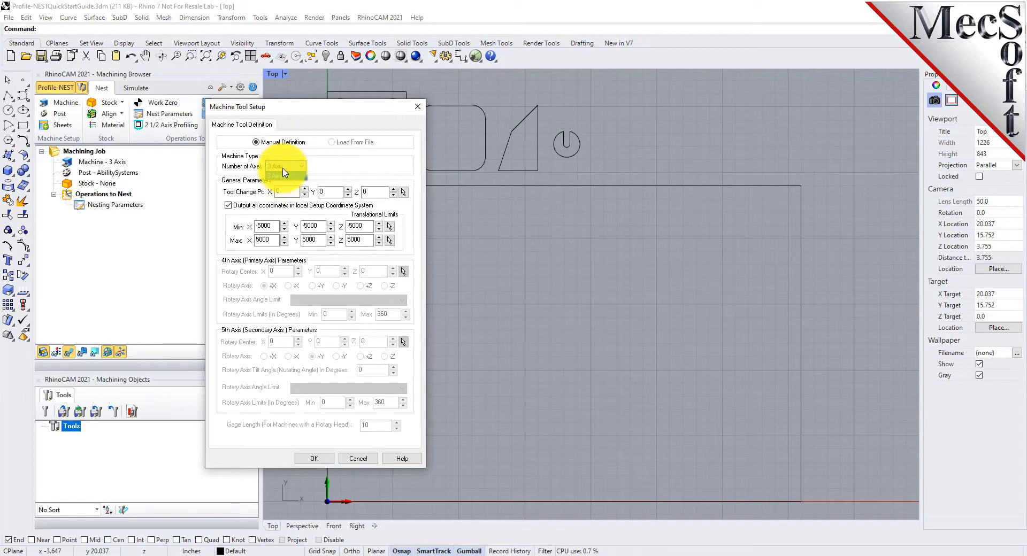
left_click(283, 176)
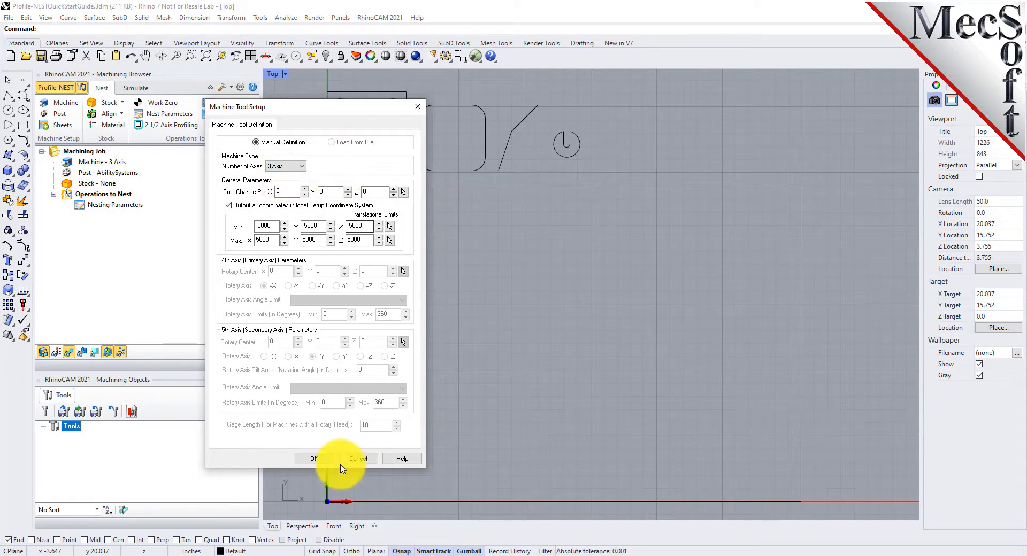
left_click(315, 459)
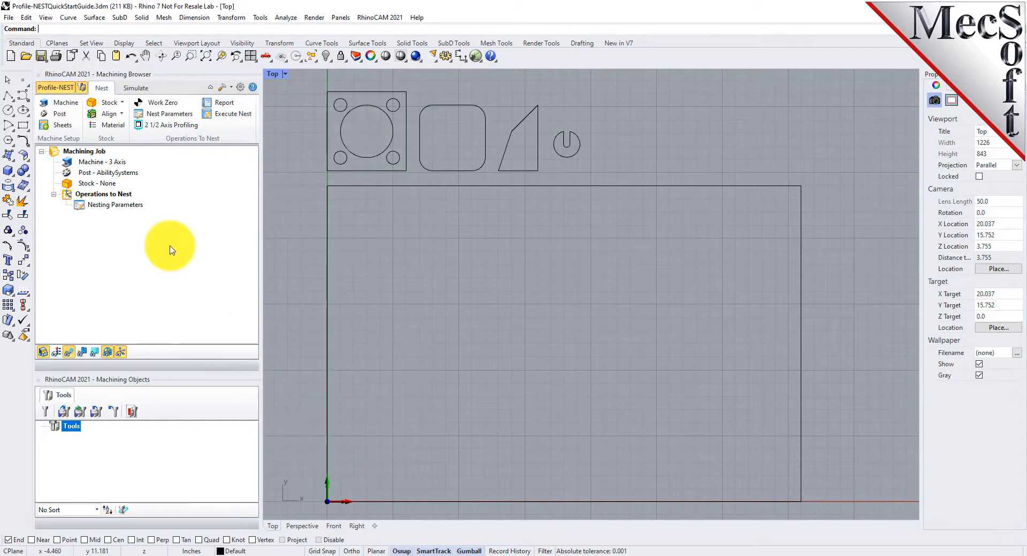
Step: Set the current post-processor to Laguna_BR_IQ
left_click(60, 115)
left_click_drag(214, 91, 414, 96)
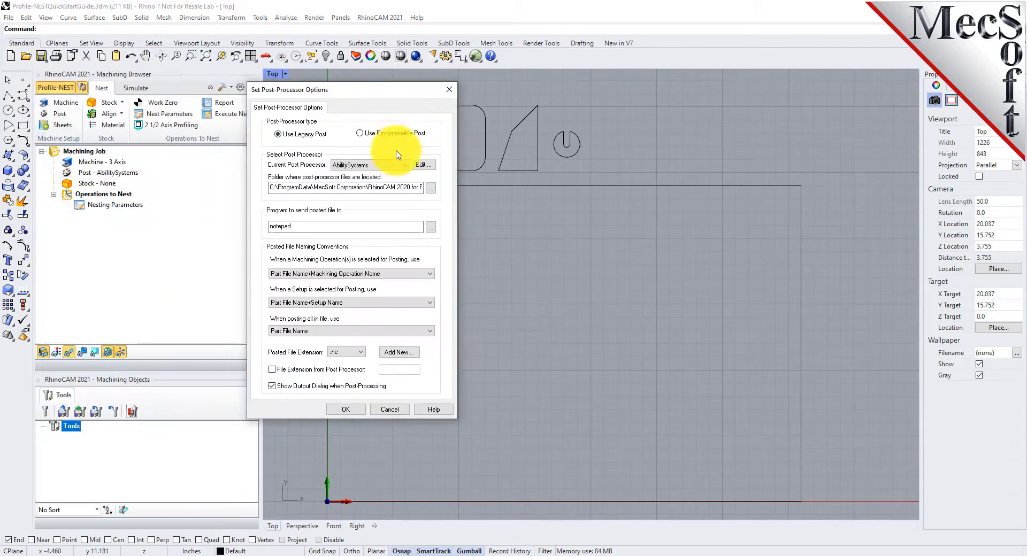
left_click(405, 165)
left_click_drag(407, 184, 404, 279)
left_click(381, 276)
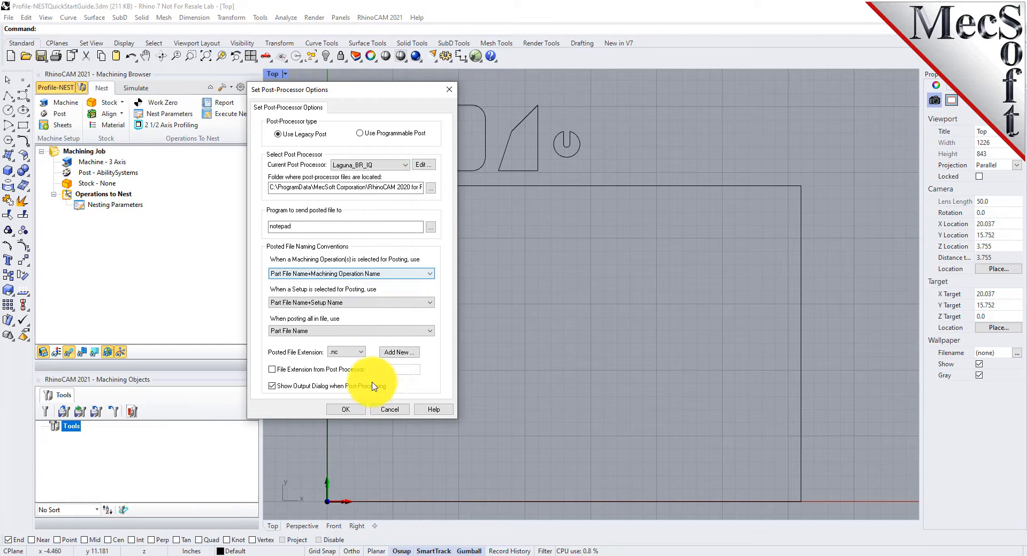
left_click(345, 409)
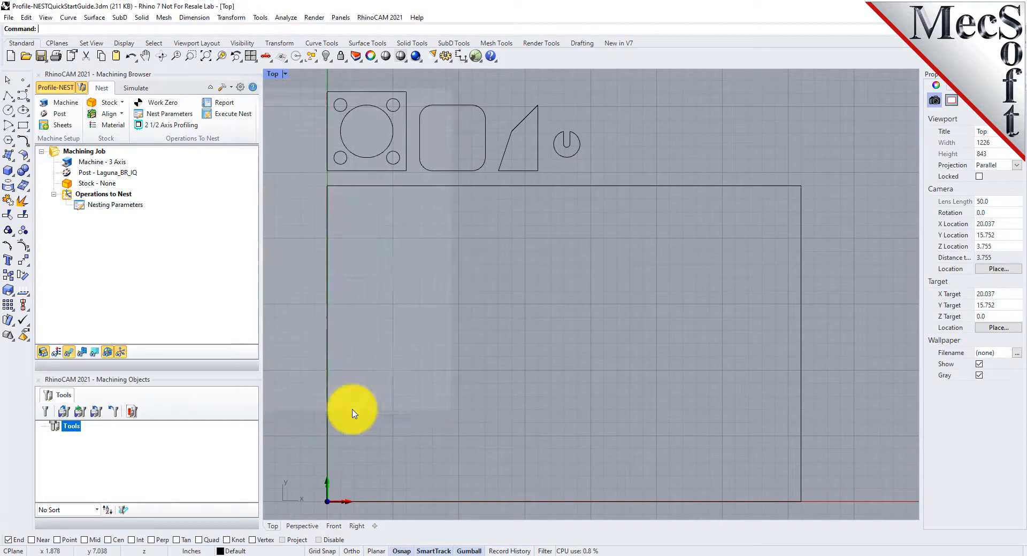
Step: Create a box stock with length 36, width 24 and height 0.25 inches
left_click(122, 103)
left_click(155, 121)
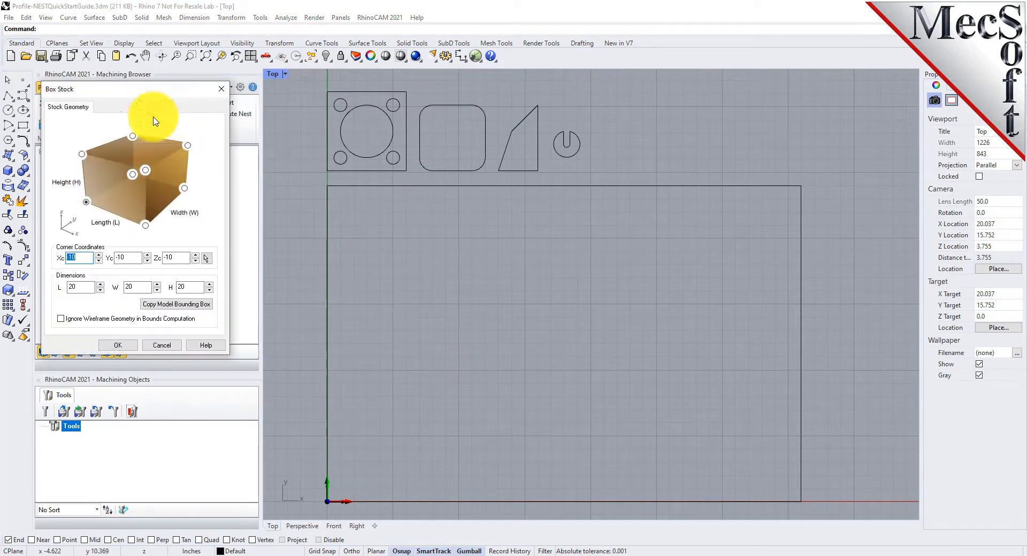
left_click_drag(156, 87, 246, 132)
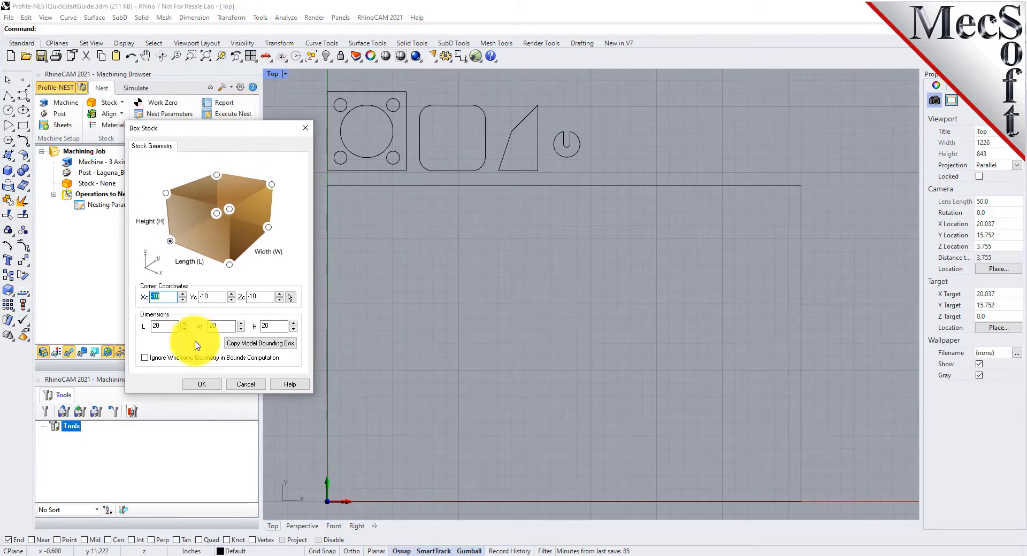
double_click(165, 326)
type("36")
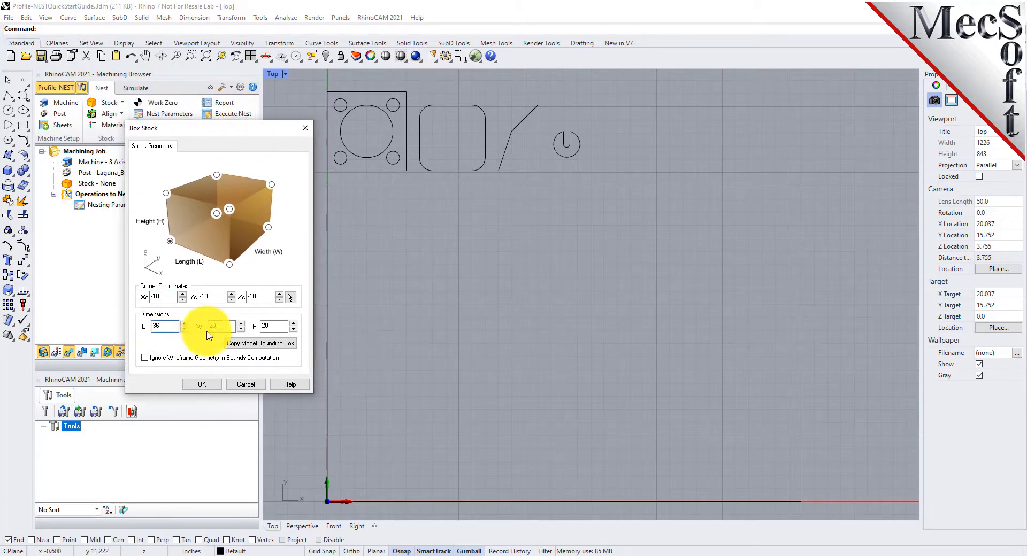
type("24")
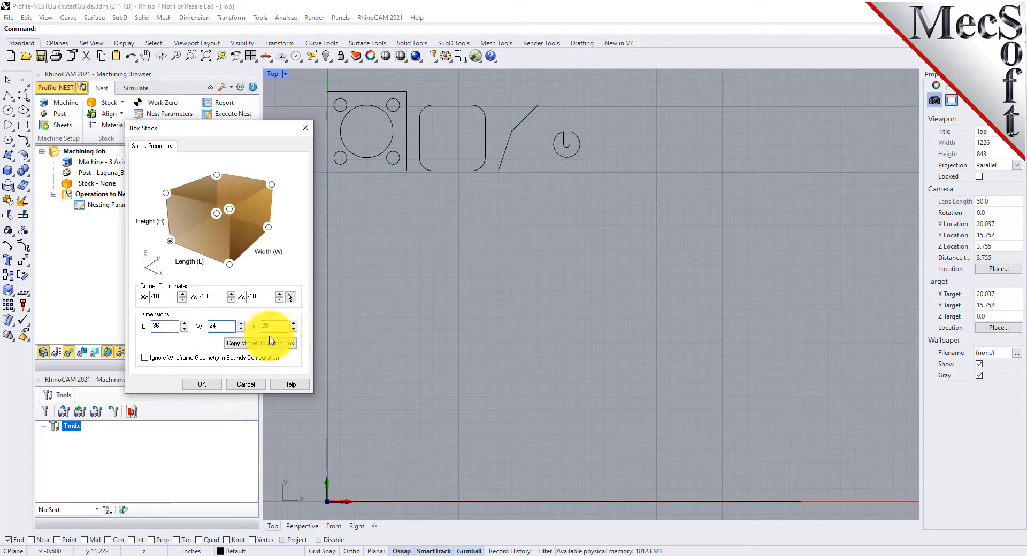
left_click_drag(281, 326, 233, 321)
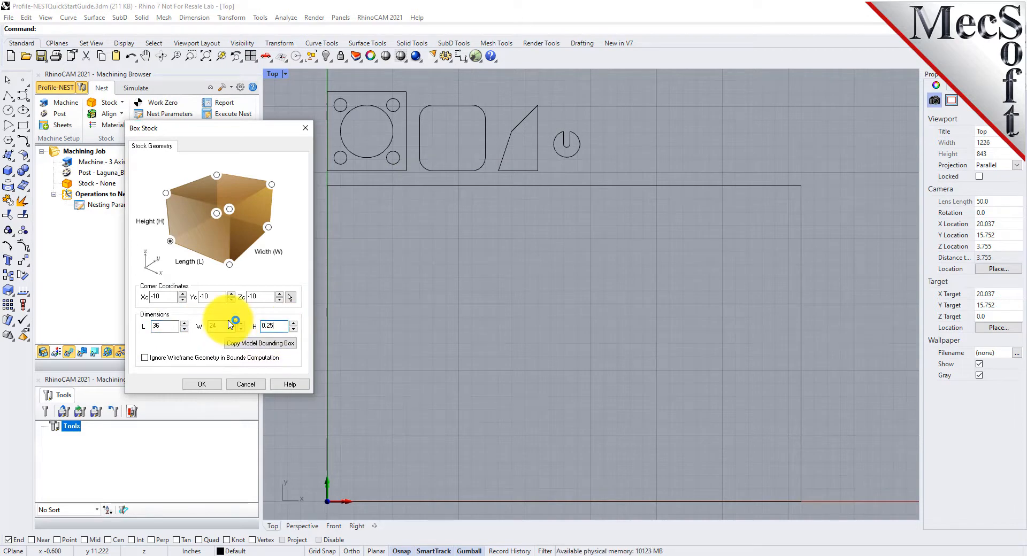
left_click(202, 384)
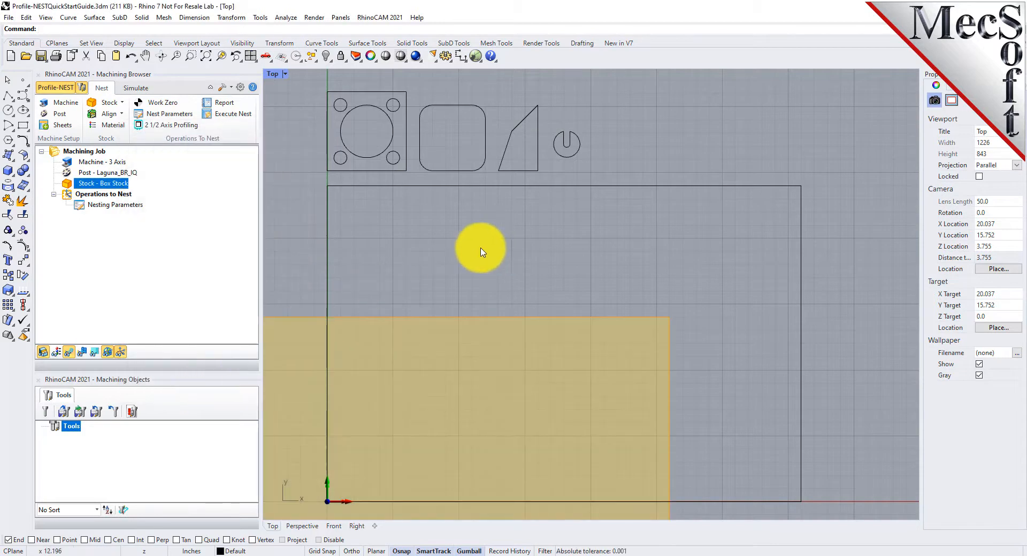
scroll(482, 248, "down", 1)
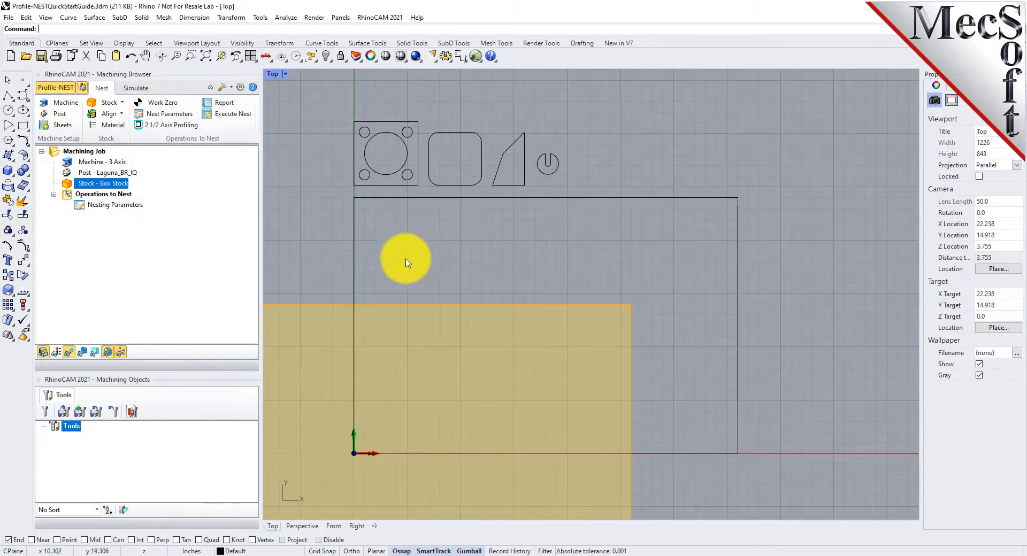
Step: Toggle the display of the box stock and leave it hidden so the part and sheet curves are unobstructed
left_click(45, 353)
left_click(46, 356)
left_click(47, 356)
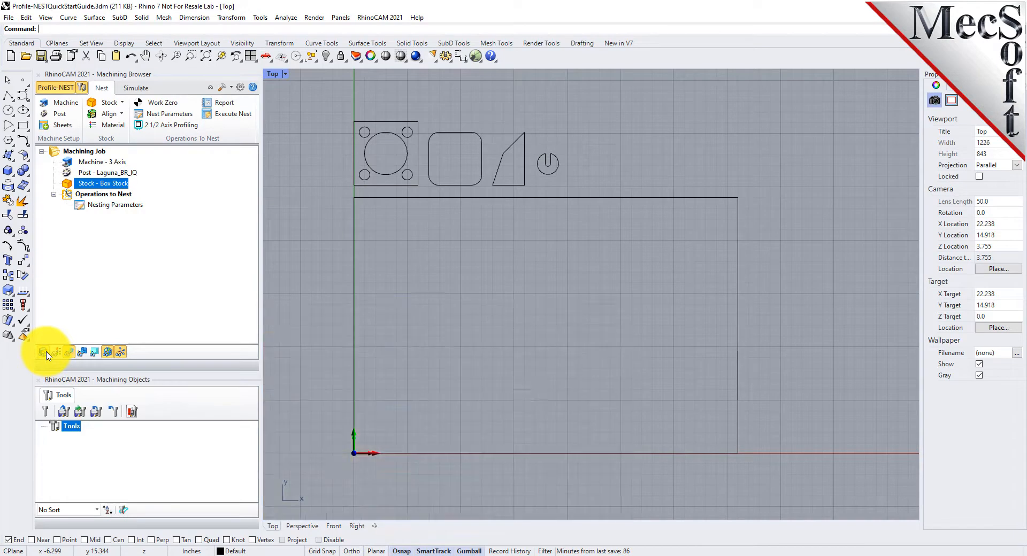
left_click(42, 358)
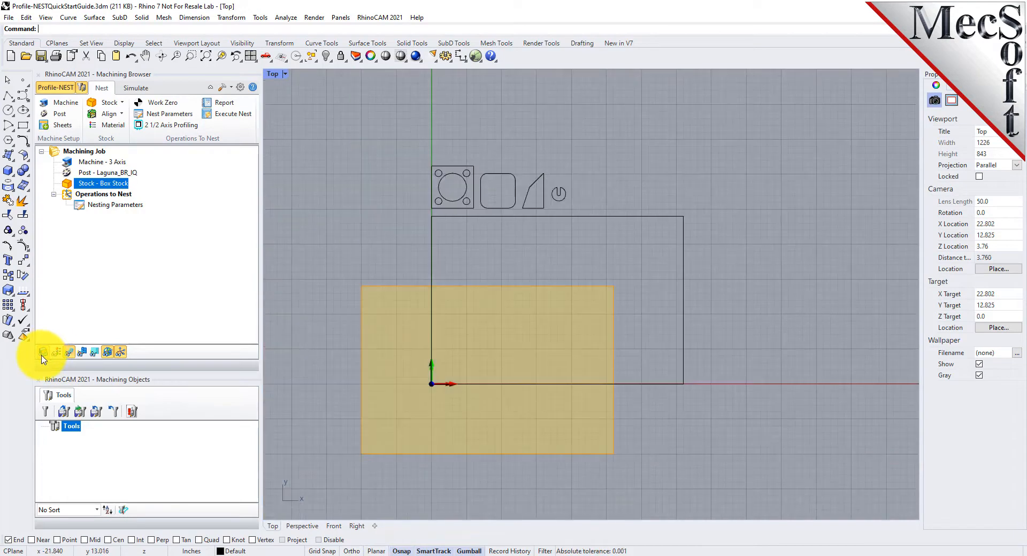
left_click(43, 356)
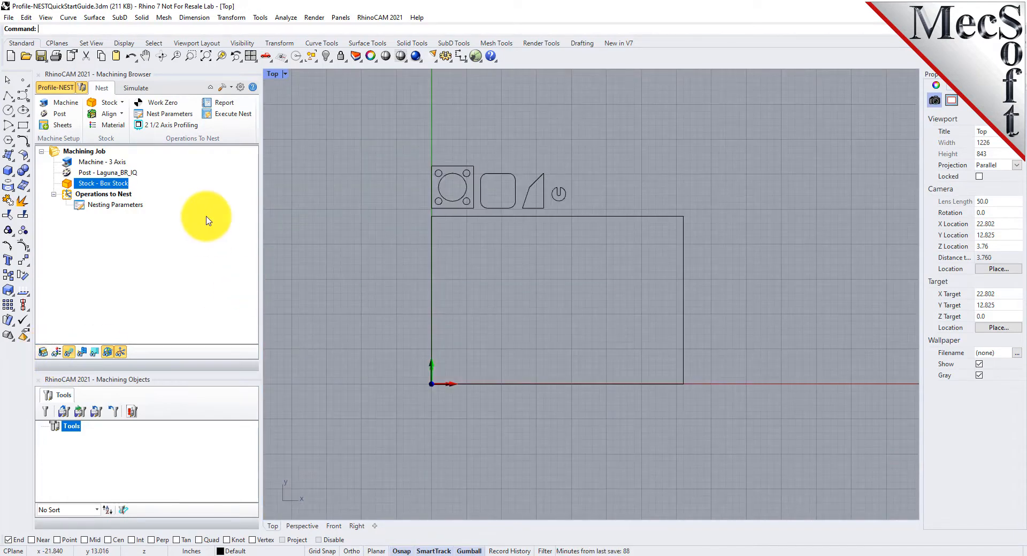
Step: Add the large rectangular outline below the part profiles as a nesting sheet by selecting its curve
left_click(63, 126)
left_click_drag(150, 94, 171, 115)
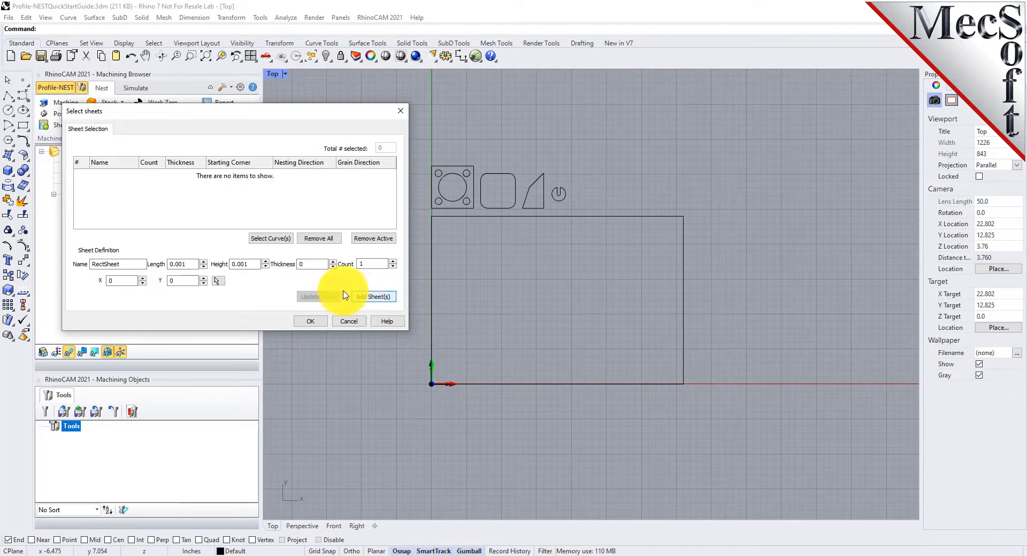
left_click(268, 241)
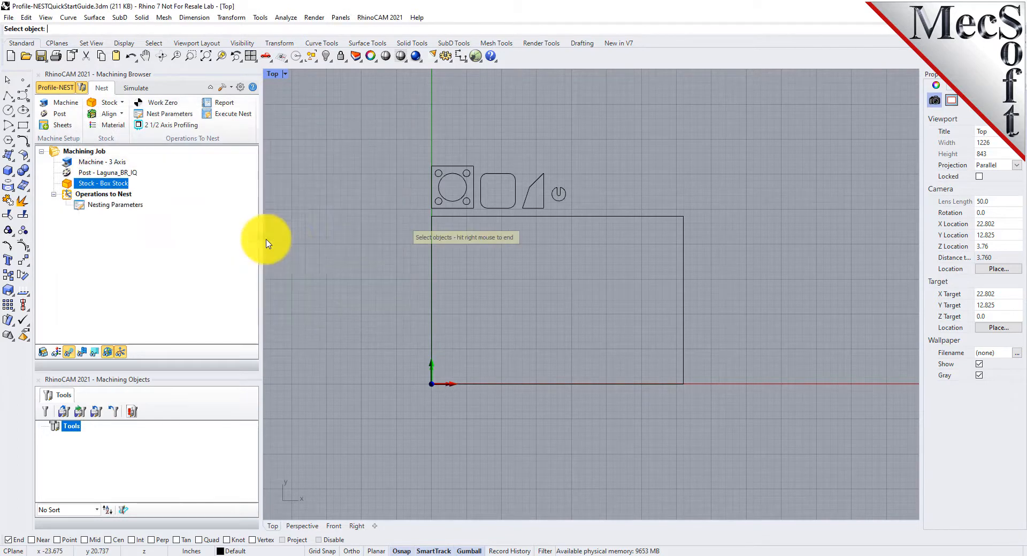
left_click(545, 218)
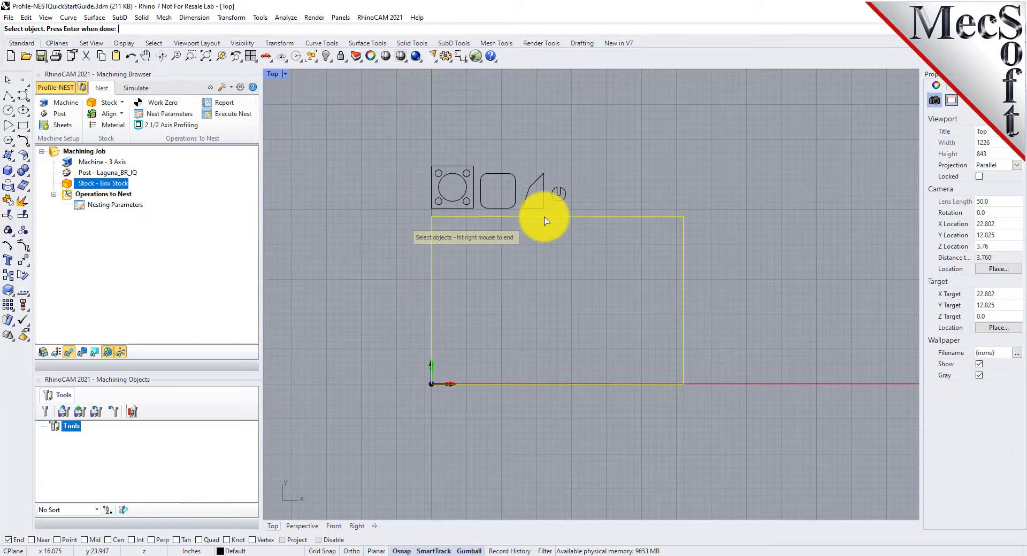
right_click(503, 270)
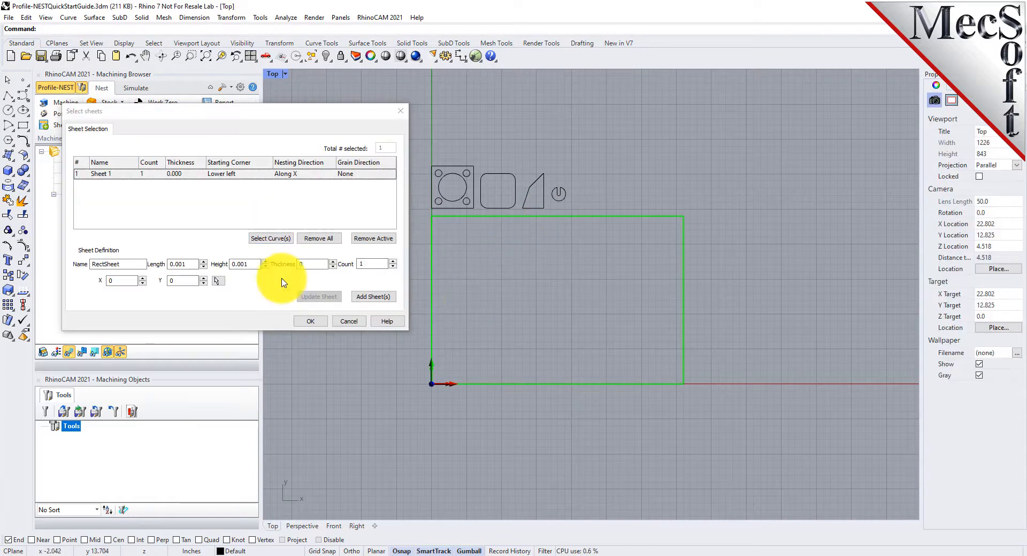
Step: Set the thickness of Sheet 1 to 0.250 and accept the sheet definition
left_click(77, 175)
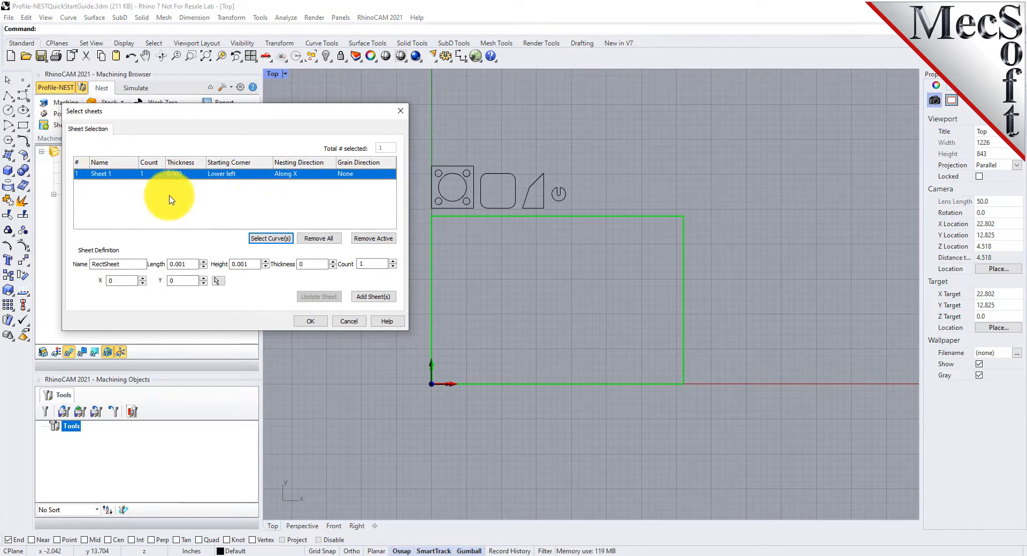
left_click(184, 173)
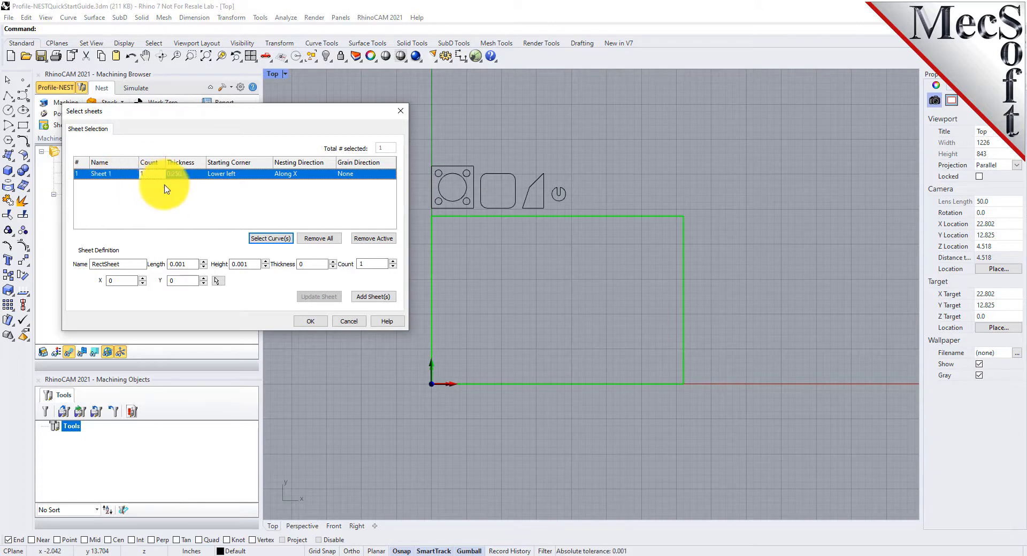
left_click(165, 185)
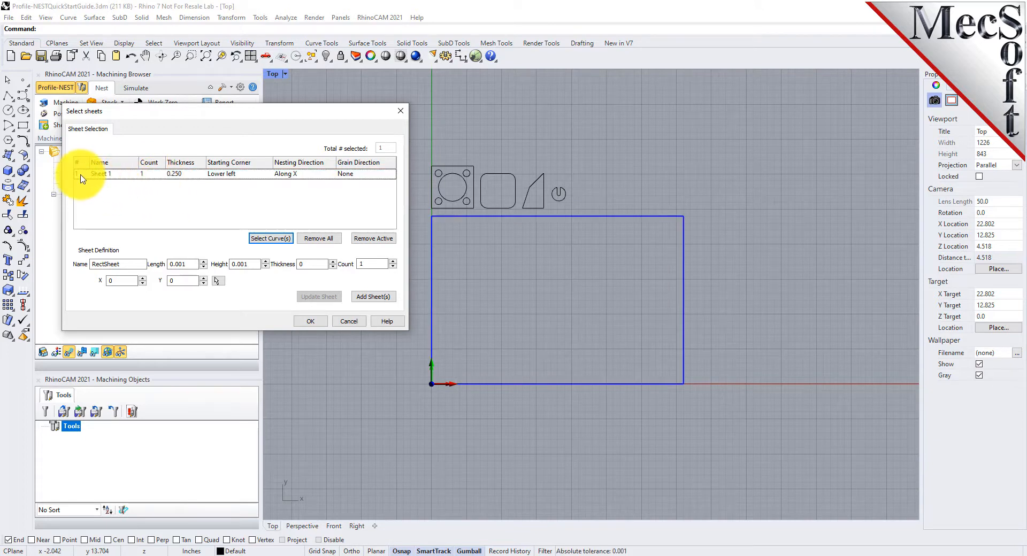
left_click(309, 321)
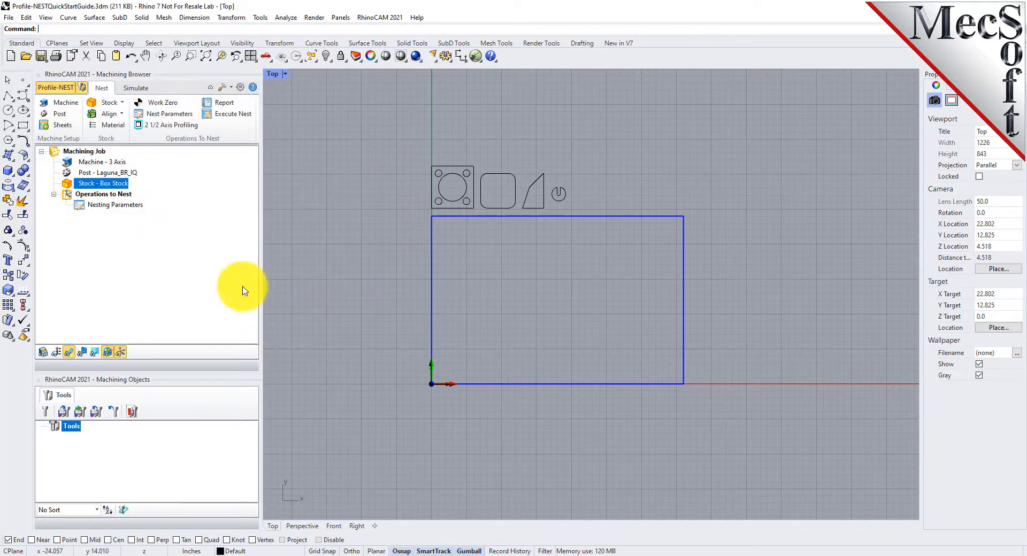
Step: Show the box stock again and switch the viewport to a perspective view
left_click(43, 352)
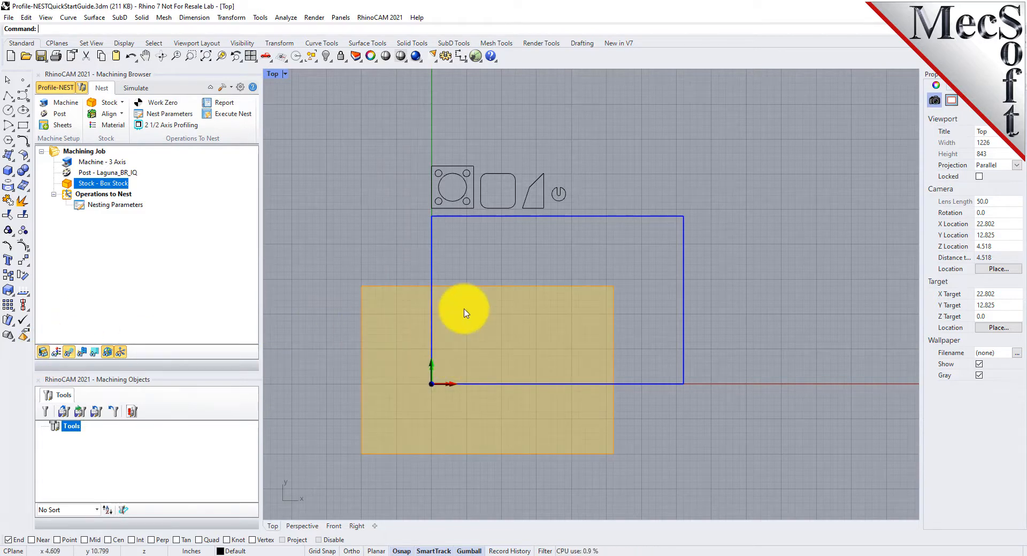
left_click(271, 62)
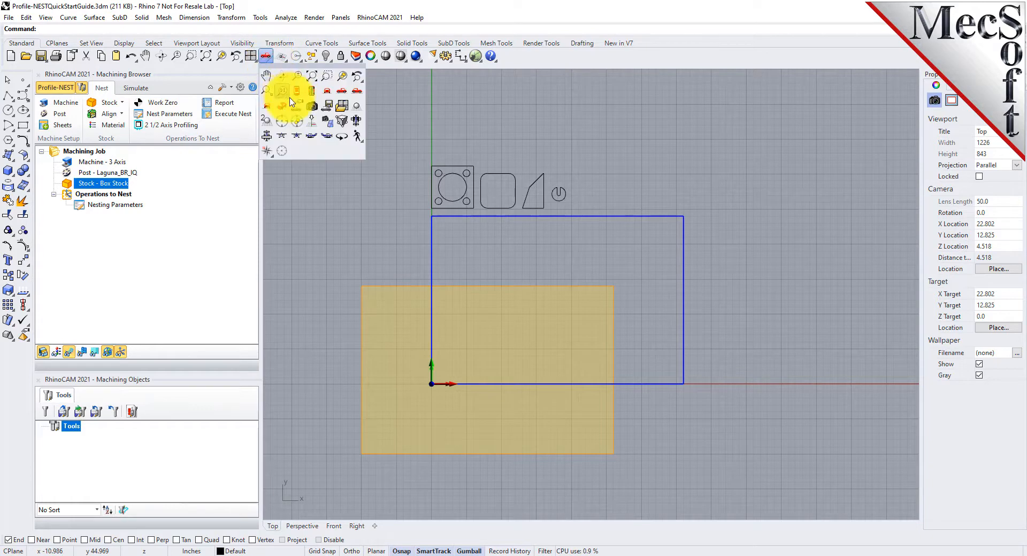
left_click(284, 104)
scroll(404, 305, "up", 4)
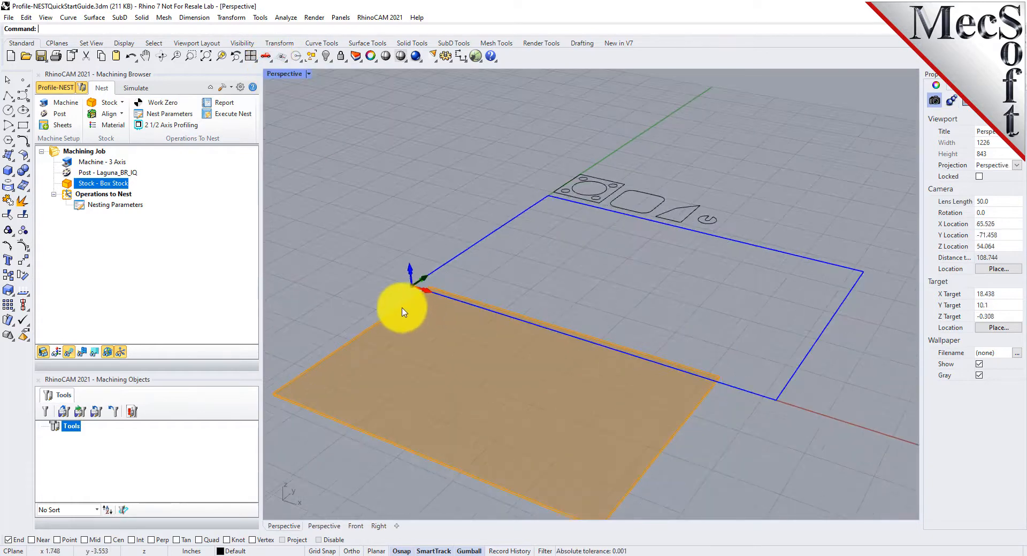
Step: Align the stock to the part geometry with Z alignment Bottom and XY alignment South West
left_click(123, 114)
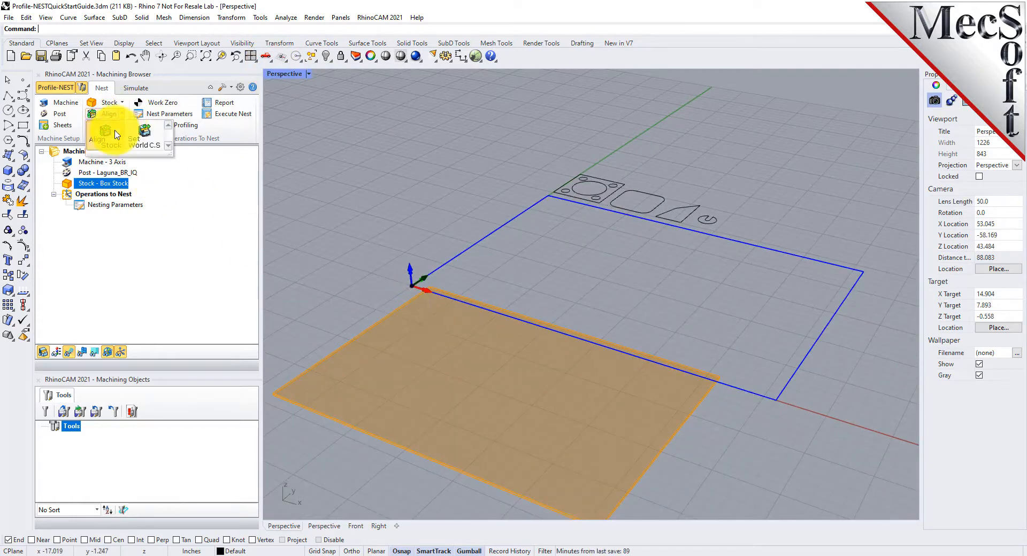
left_click(104, 133)
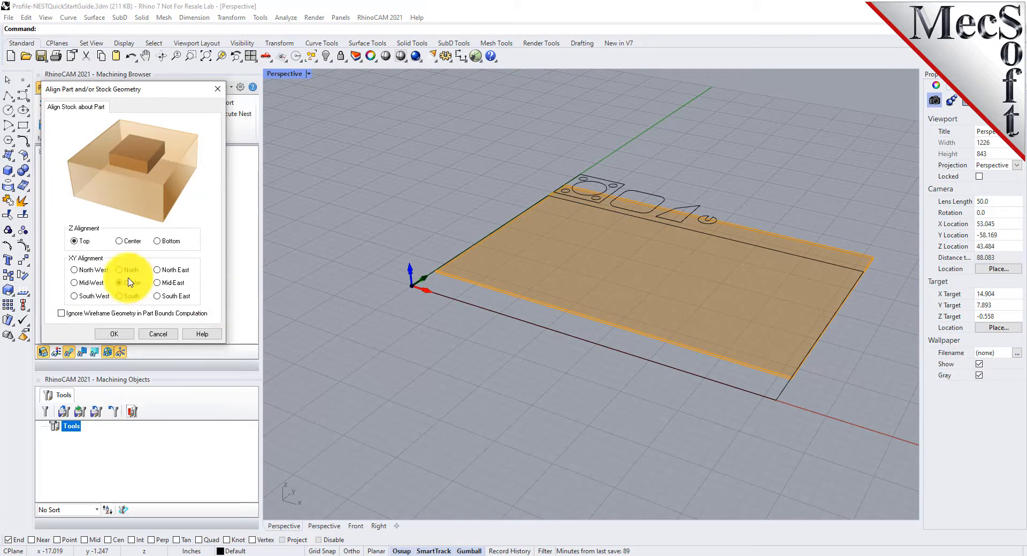
scroll(408, 283, "up", 3)
scroll(408, 284, "up", 4)
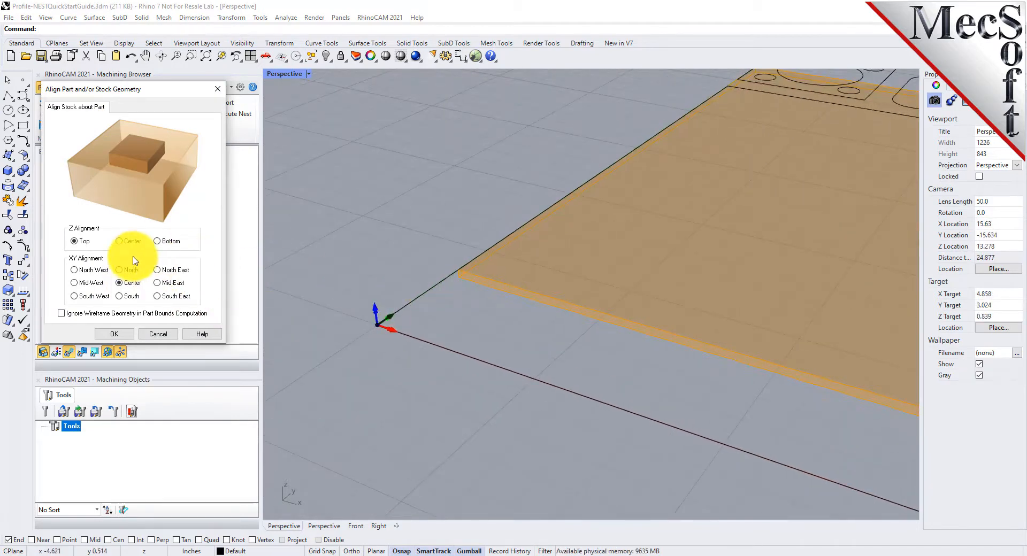
left_click(158, 241)
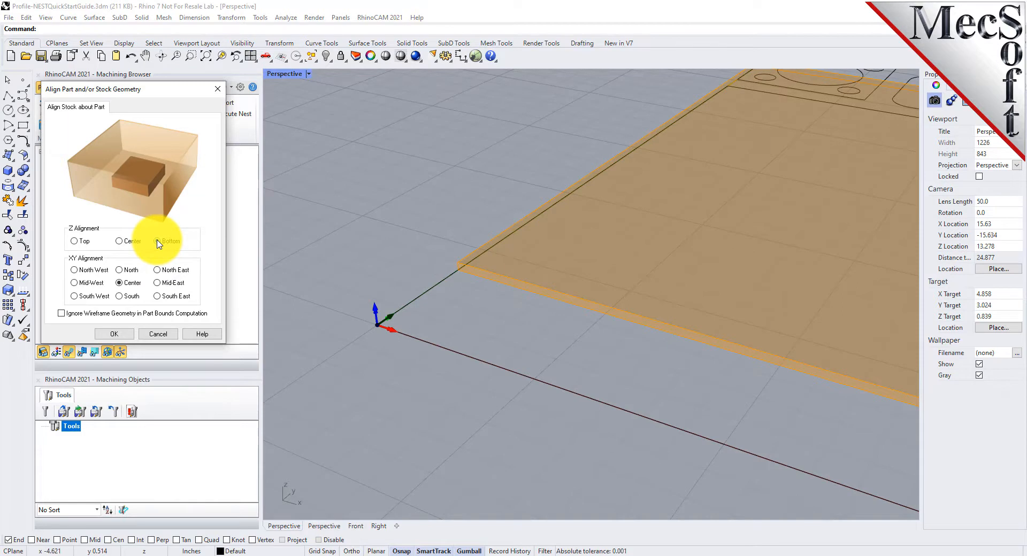
scroll(428, 246, "up", 4)
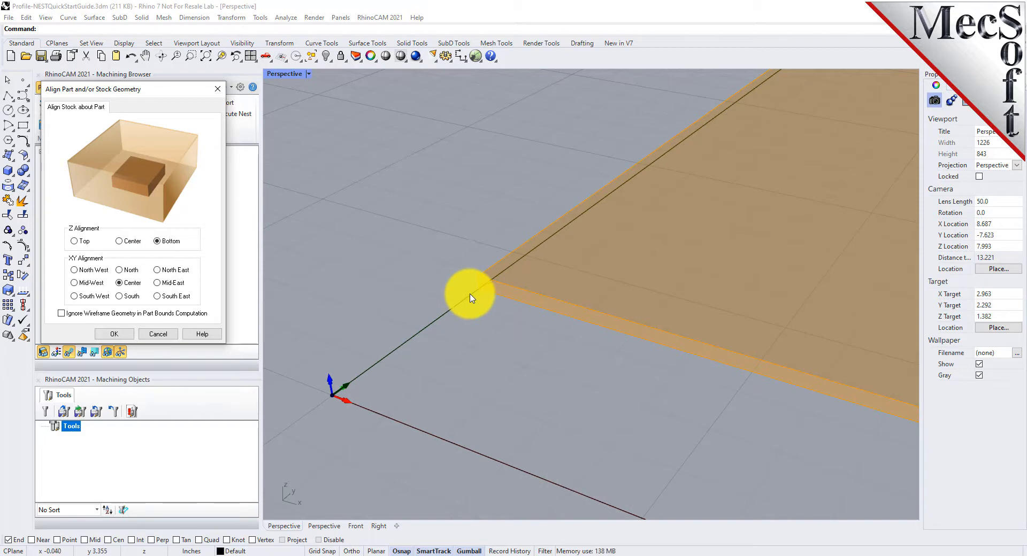
left_click(74, 296)
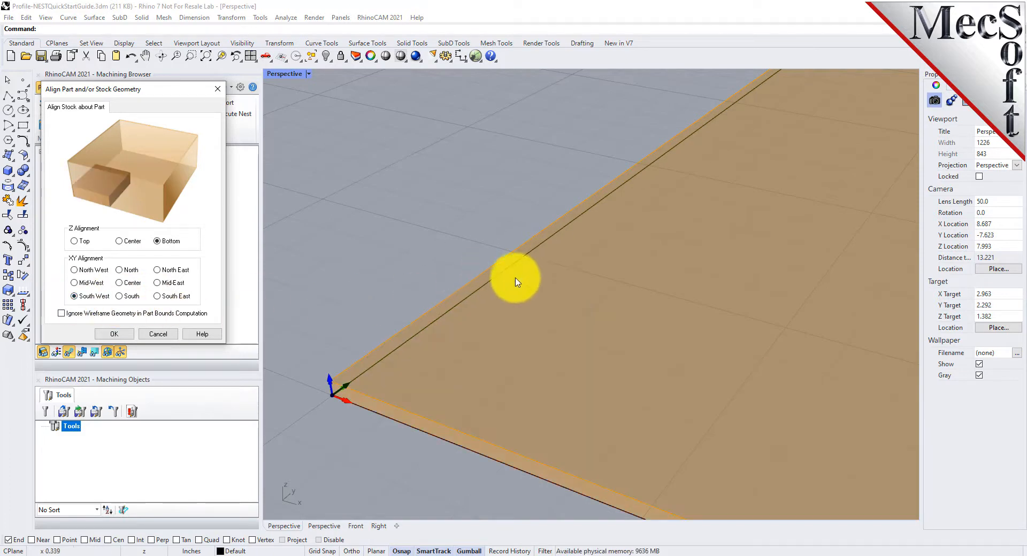
scroll(321, 404, "up", 15)
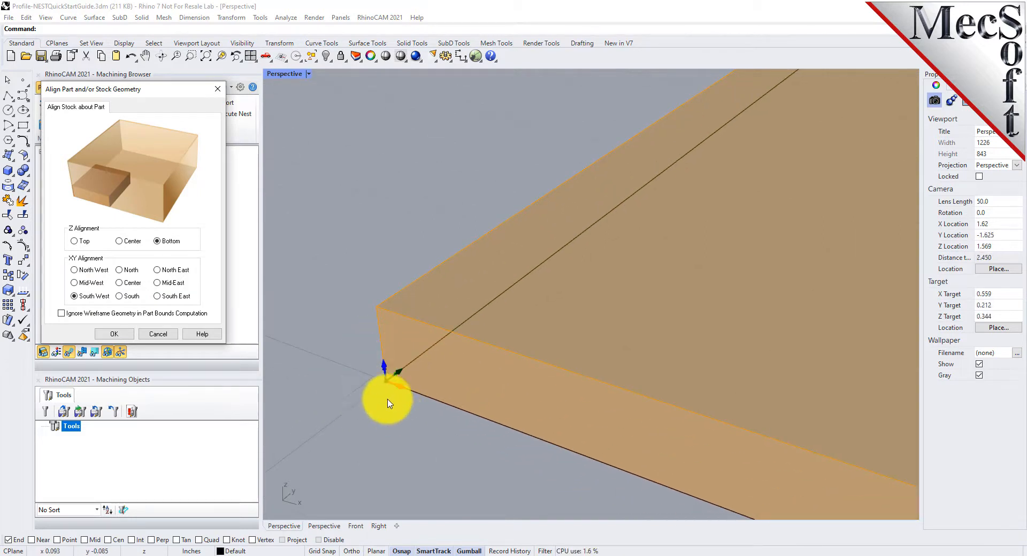
left_click(126, 334)
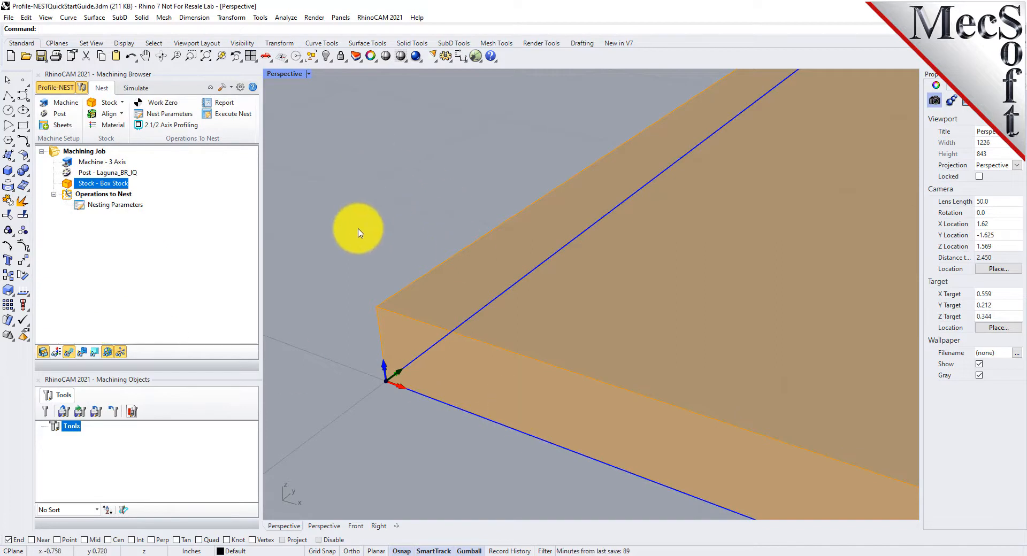
Step: Check the stock's position against the sheet outline by toggling the stock display off and on
scroll(370, 265, "down", 5)
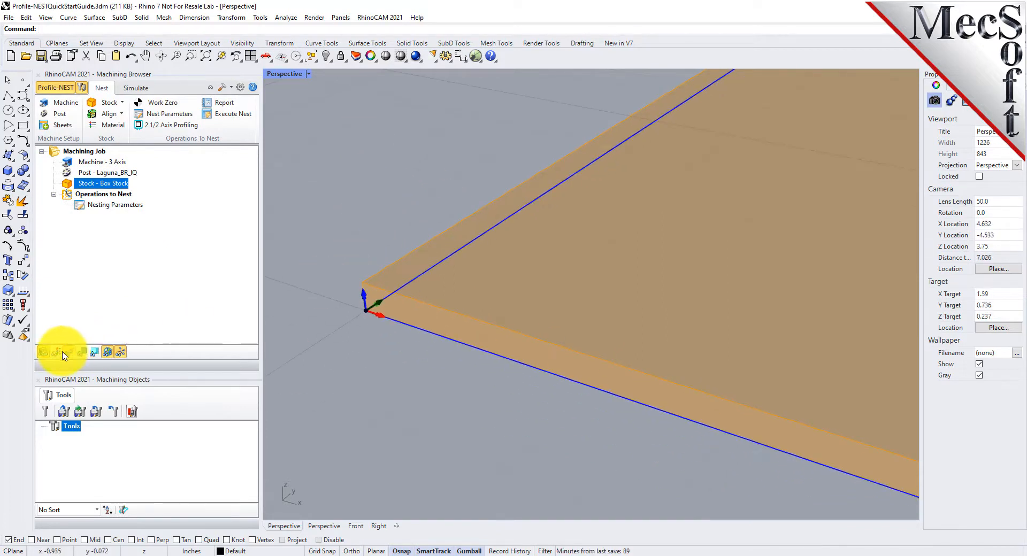
left_click(43, 352)
left_click(43, 352)
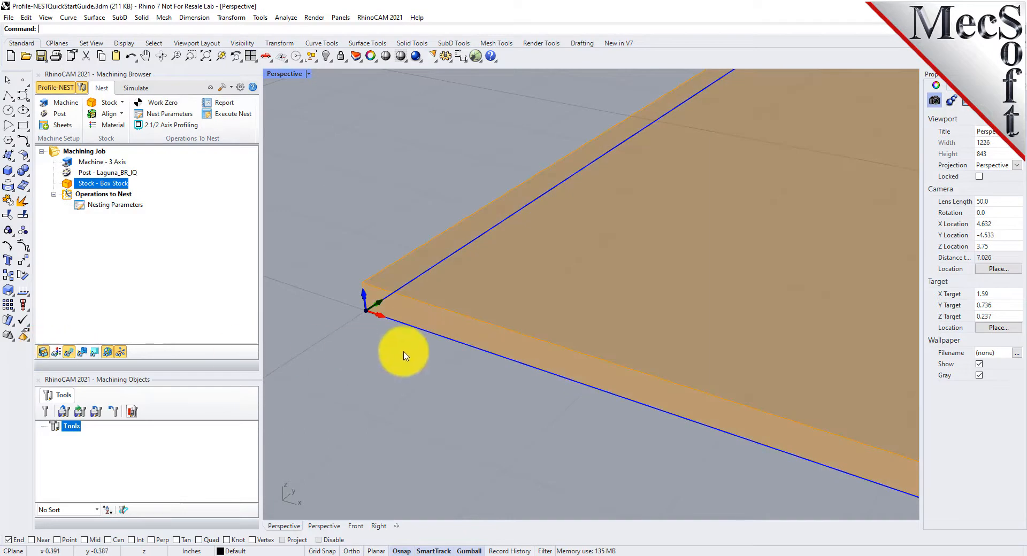
scroll(381, 349, "down", 10)
scroll(397, 314, "down", 1)
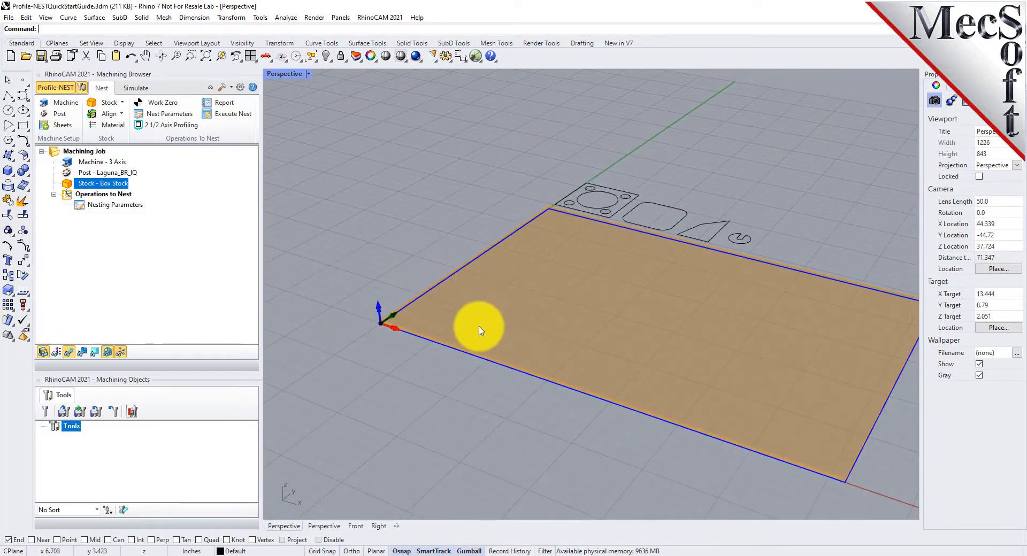
Step: Set the stock material to WOOD from the FeedsSpeedsDataINCH.xml material file
left_click(116, 127)
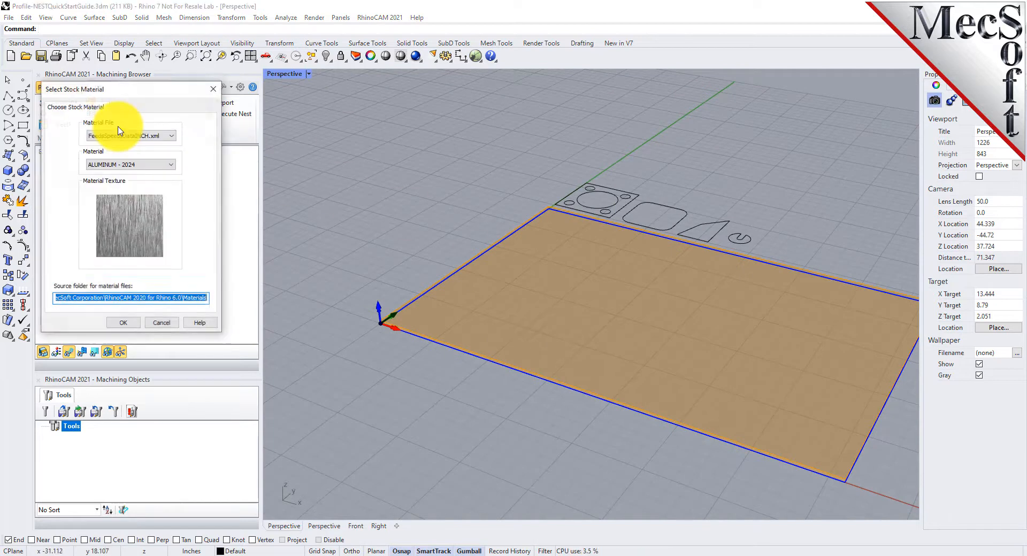
left_click(161, 164)
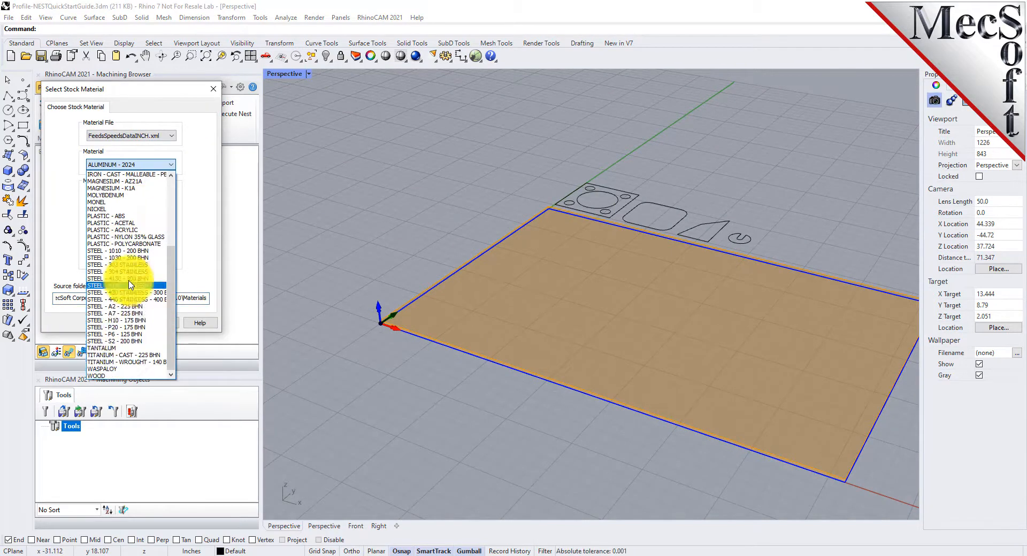
left_click(103, 376)
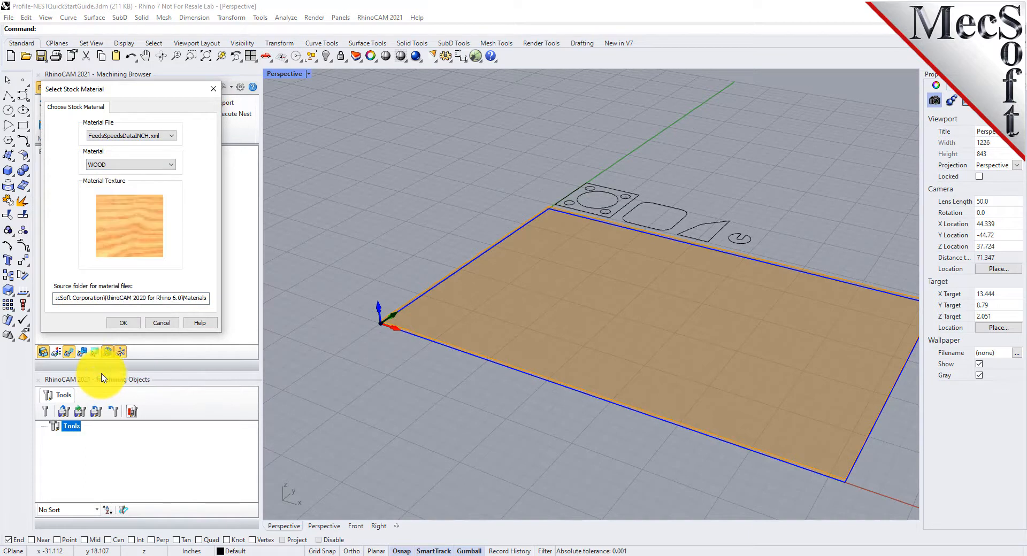
left_click(134, 324)
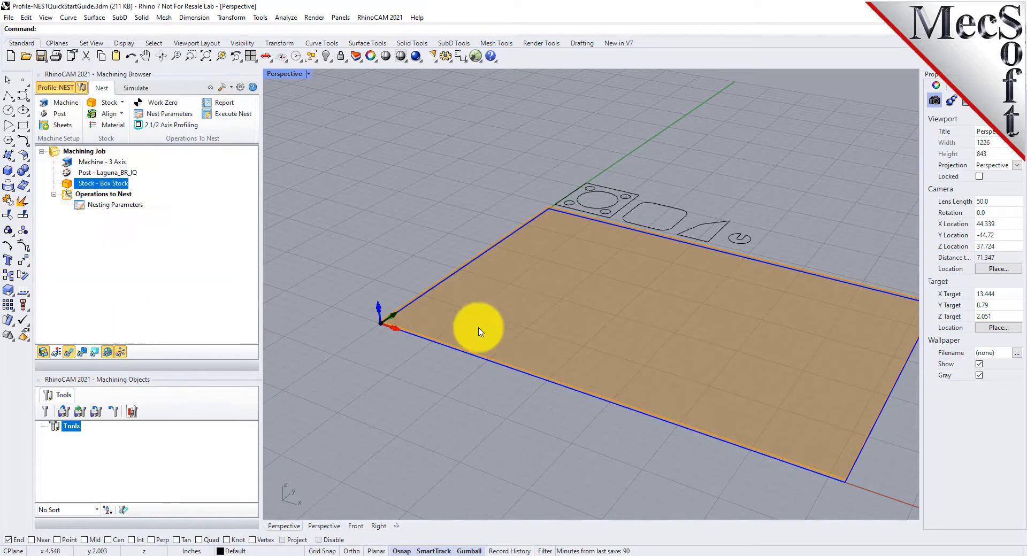
Step: Preview the wood texture on the stock by toggling the material texture display, leaving it off
left_click(56, 352)
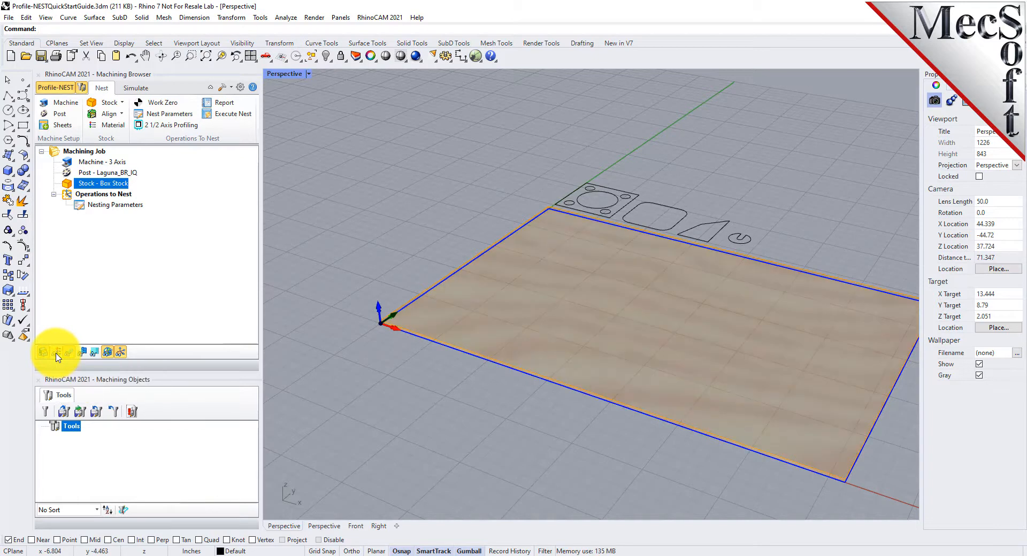
left_click(56, 352)
left_click(57, 353)
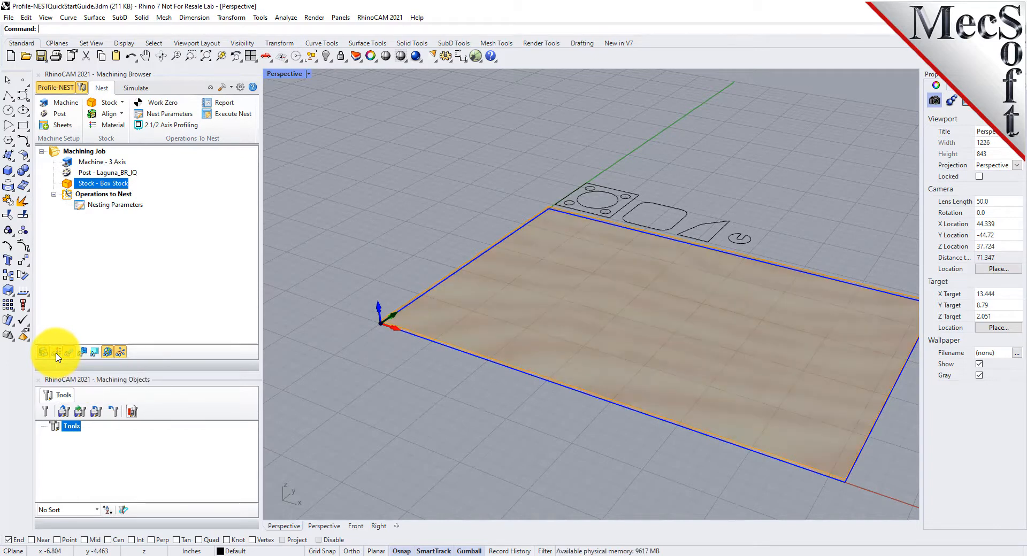
left_click(57, 352)
scroll(344, 220, "down", 2)
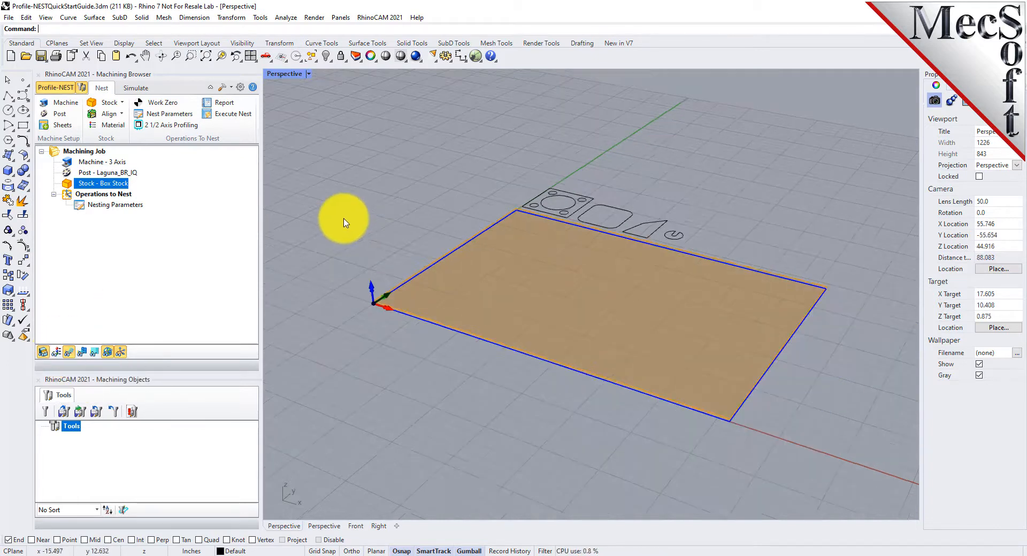
Step: Examine the origin at the stock's lower south-west corner and hide the coordinate system triad there
scroll(662, 325, "up", 2)
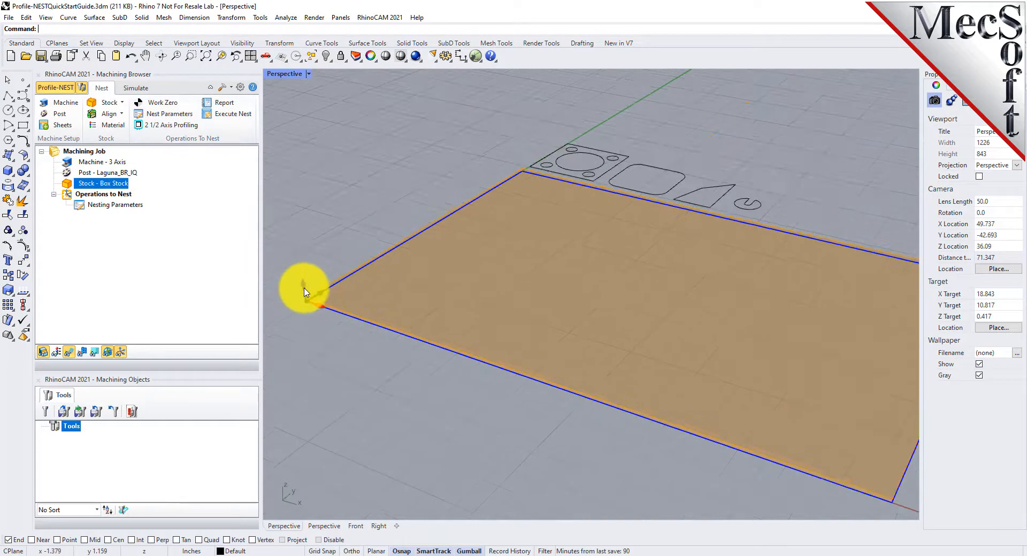
scroll(303, 302, "up", 10)
scroll(304, 314, "up", 5)
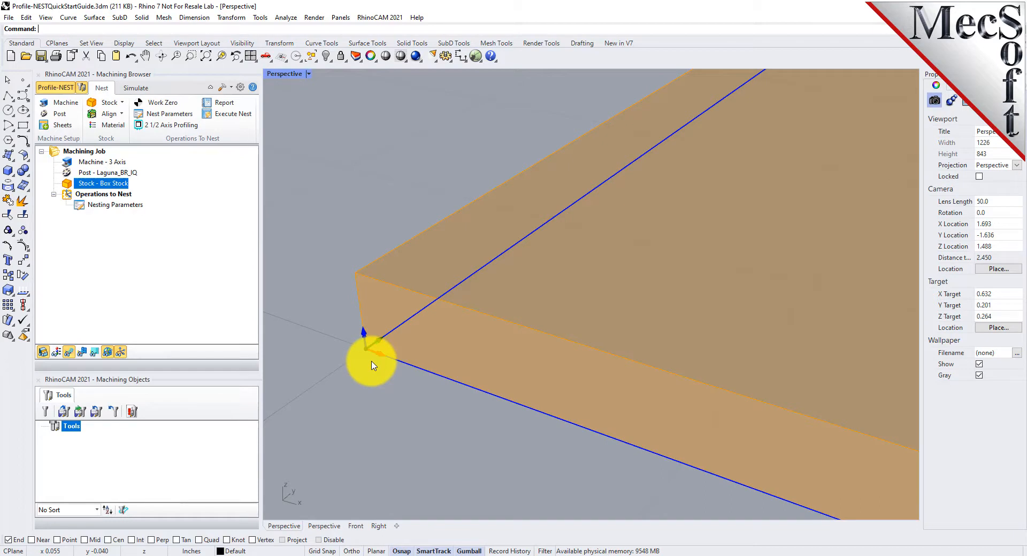
left_click(107, 356)
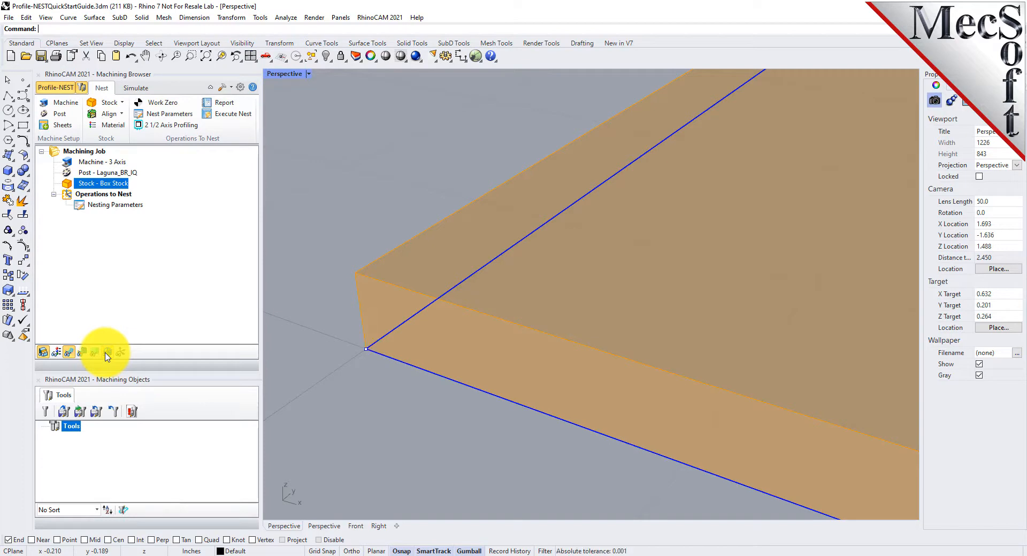
Step: Show the world and machining coordinate system triads at the stock's corner and switch to the Top view with all part profiles visible
left_click(122, 355)
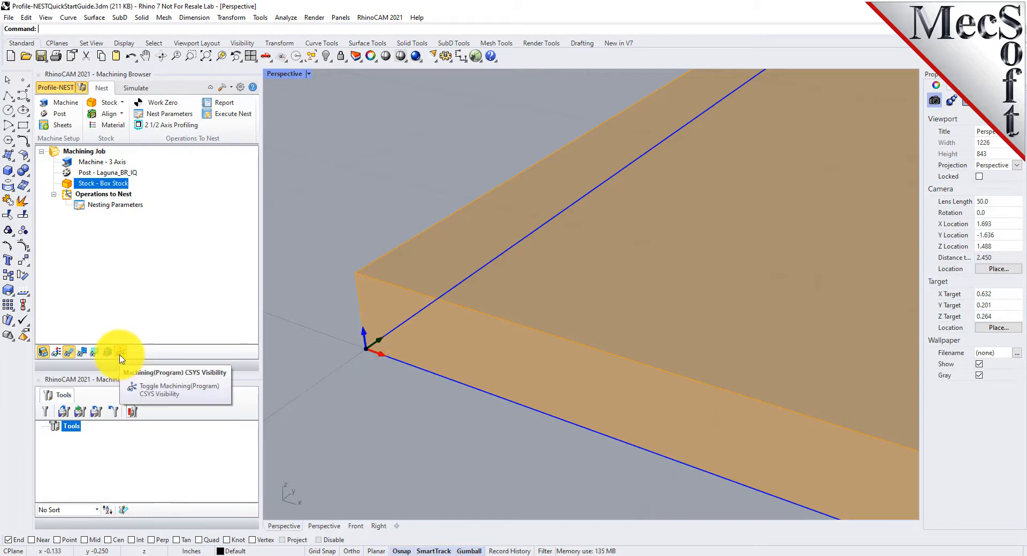
left_click(107, 355)
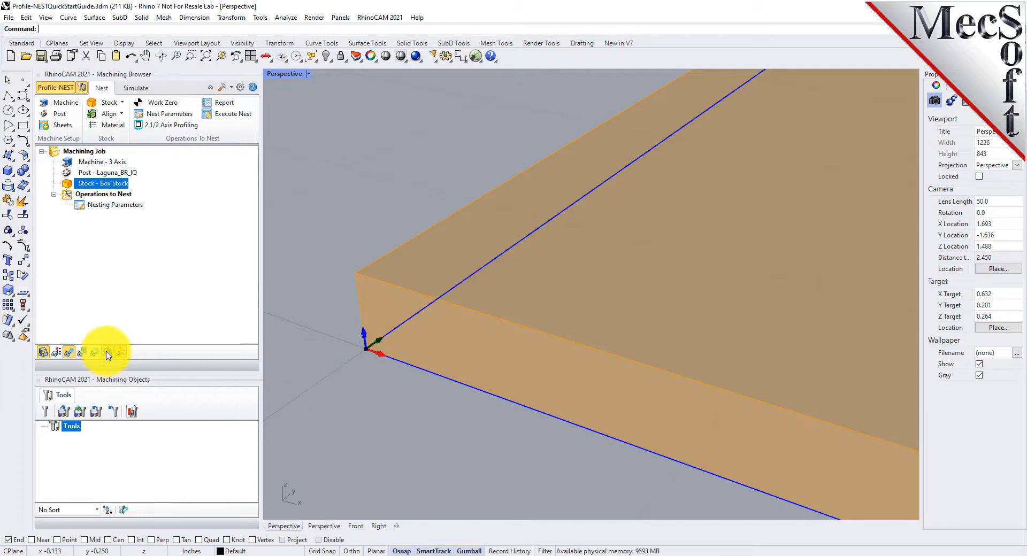
scroll(367, 344, "down", 10)
scroll(321, 293, "down", 8)
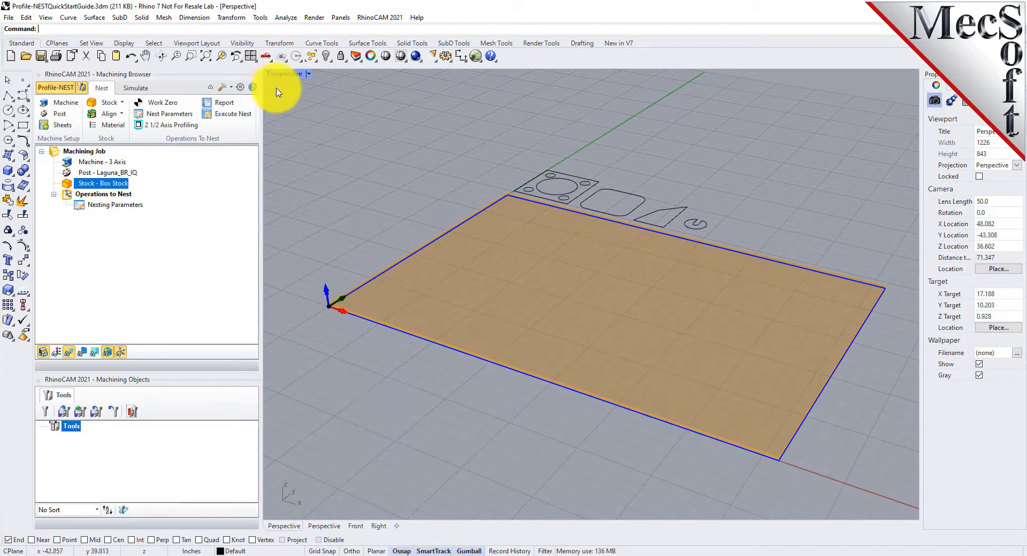
left_click(293, 95)
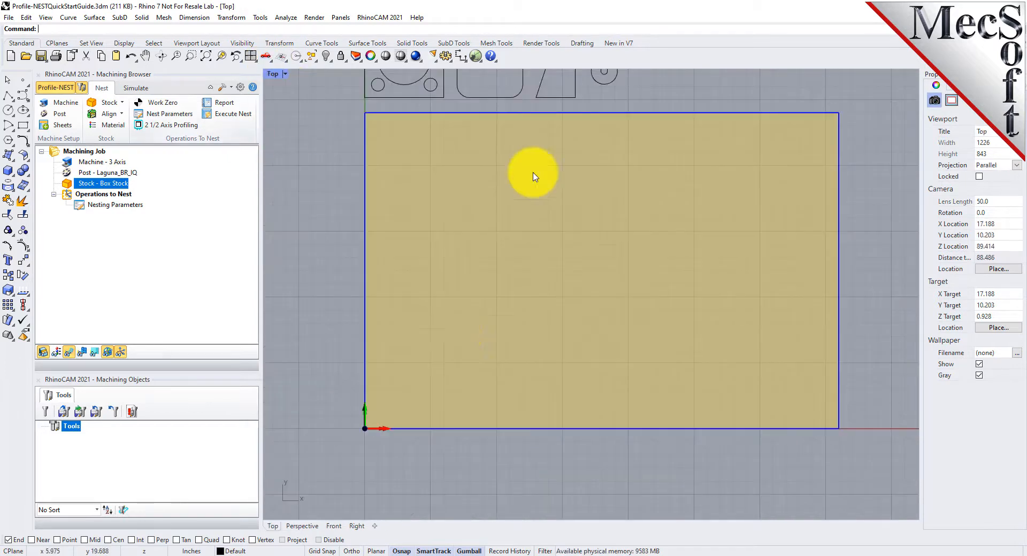
scroll(578, 223, "down", 1)
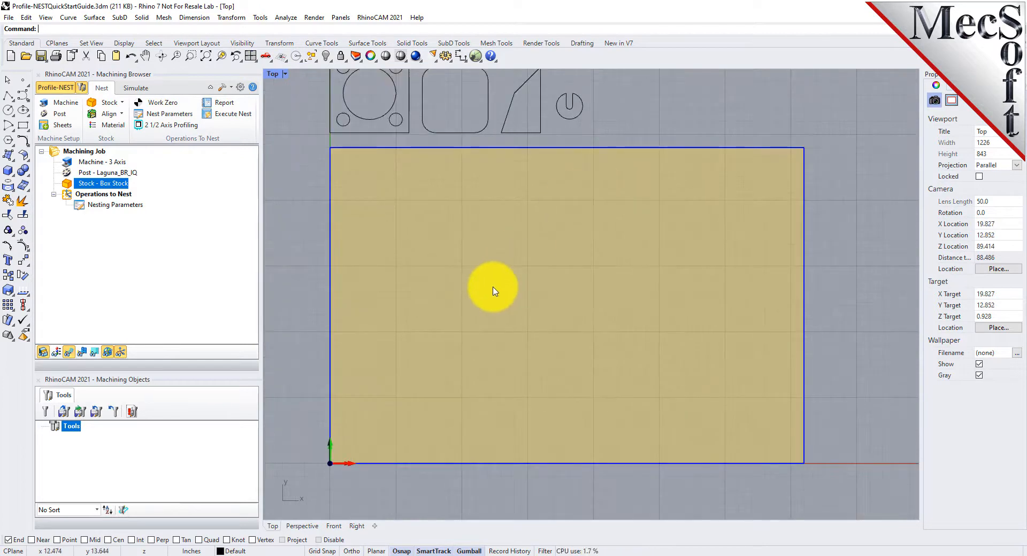
scroll(493, 290, "down", 2)
scroll(493, 162, "up", 2)
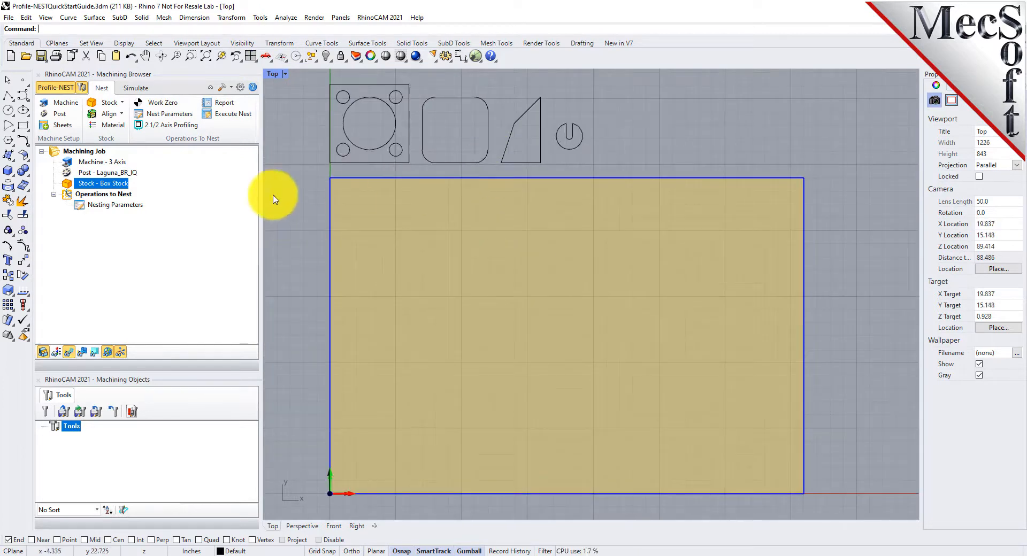
Step: Start a 2 1/2 Axis Profiling operation using the square plate's outline and its five circles as part regions, and check the individual regions
left_click(166, 126)
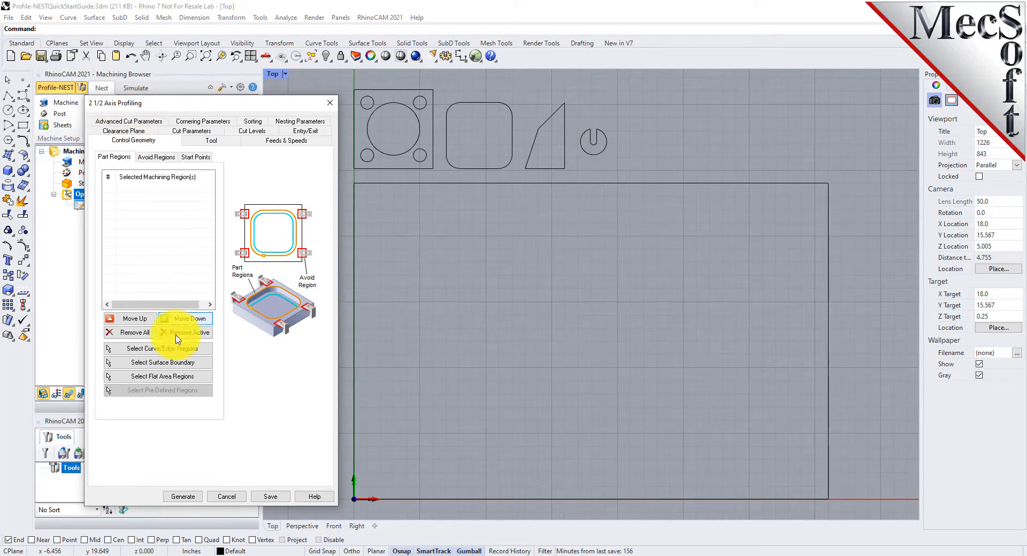
left_click(203, 350)
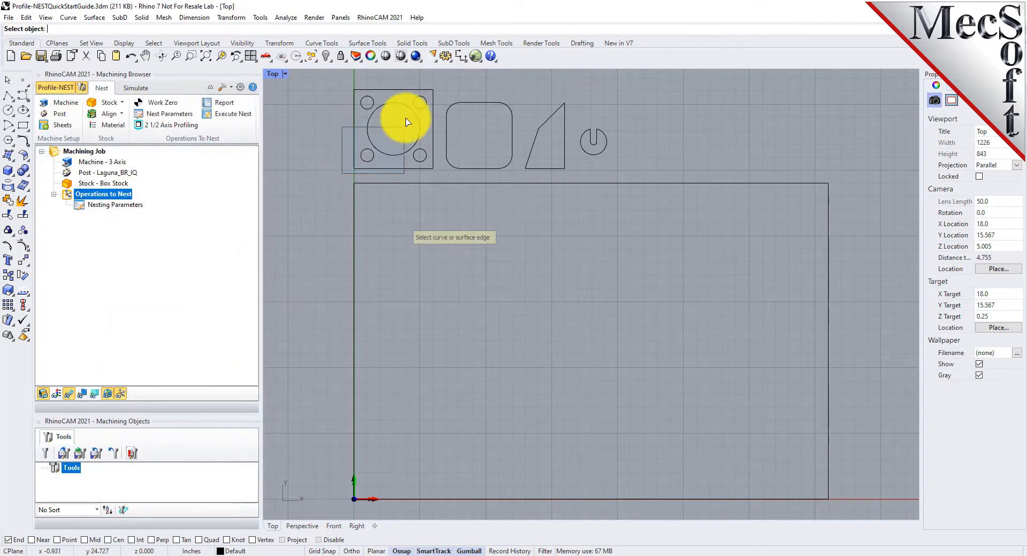
left_click(434, 88)
key("Return")
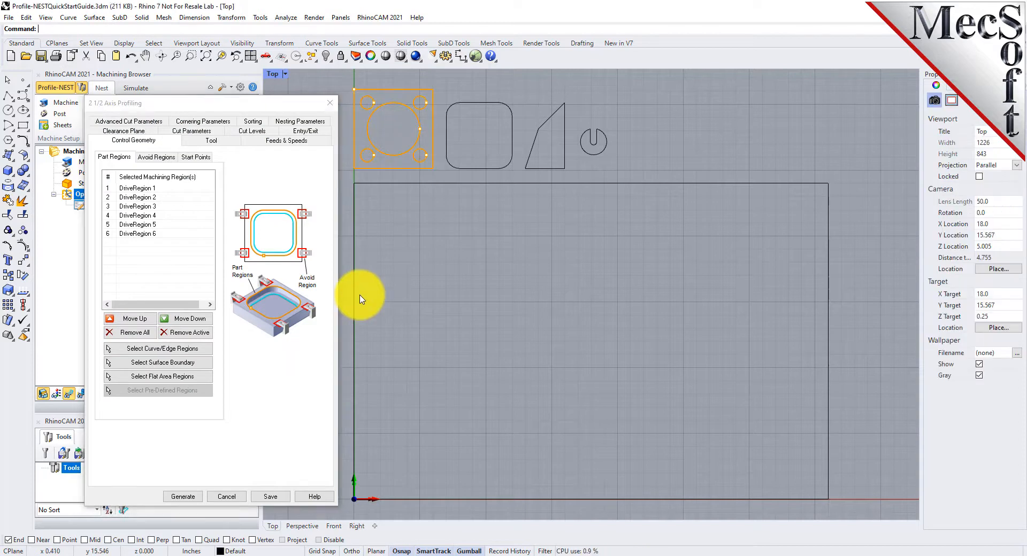
left_click(149, 197)
left_click(150, 206)
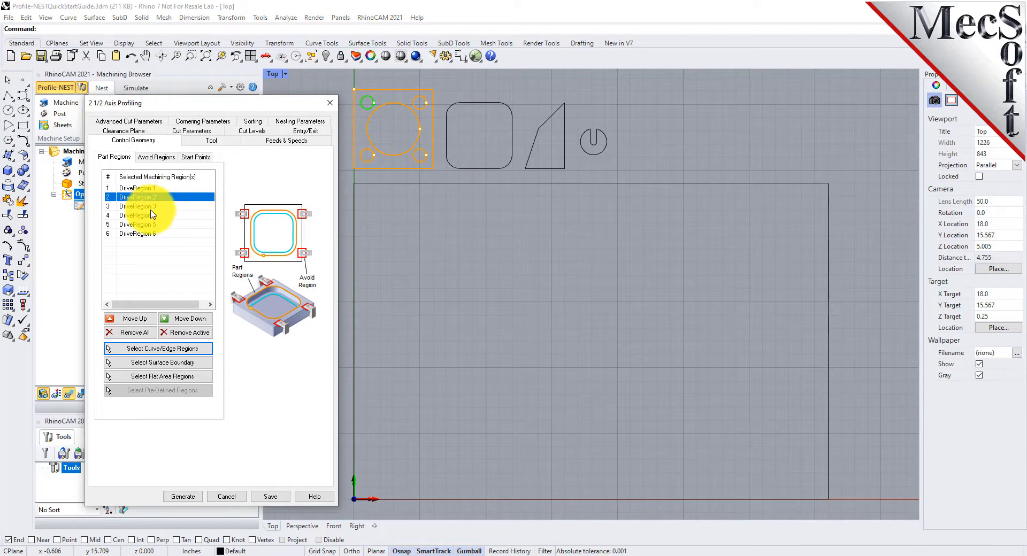
left_click(149, 216)
left_click(148, 225)
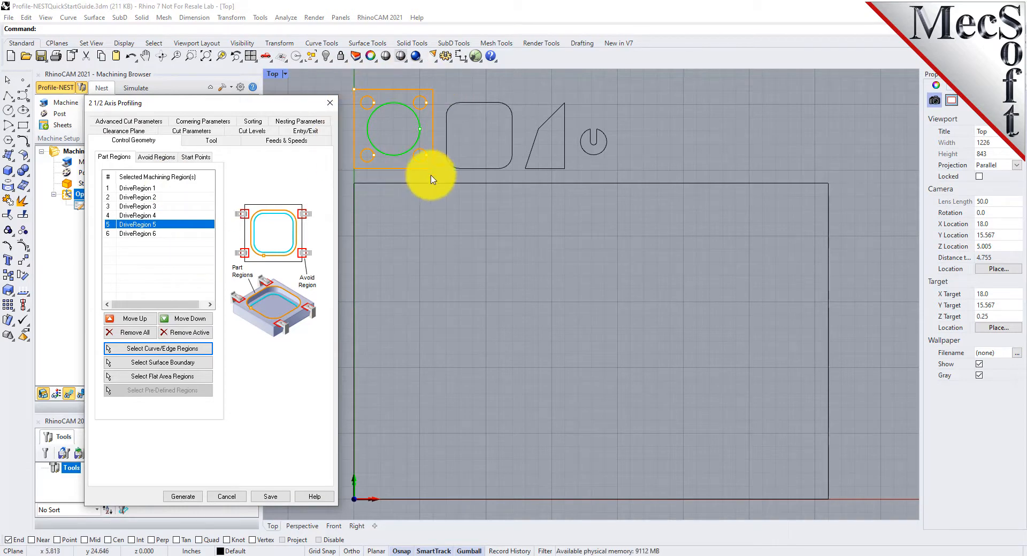
Step: Define a flat end mill named FlatMill-0.25 with tool and shank diameters of 0.25
left_click(214, 141)
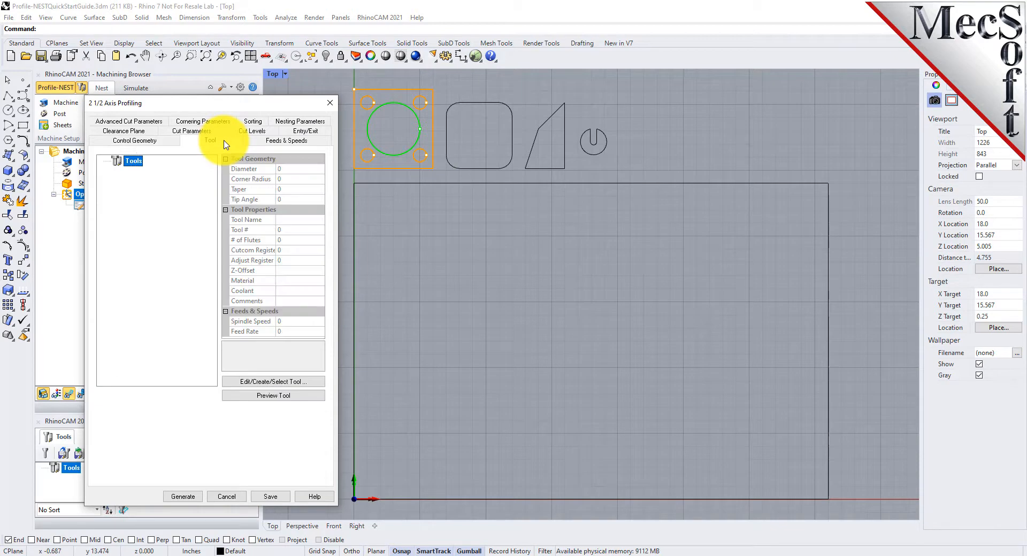
left_click(313, 382)
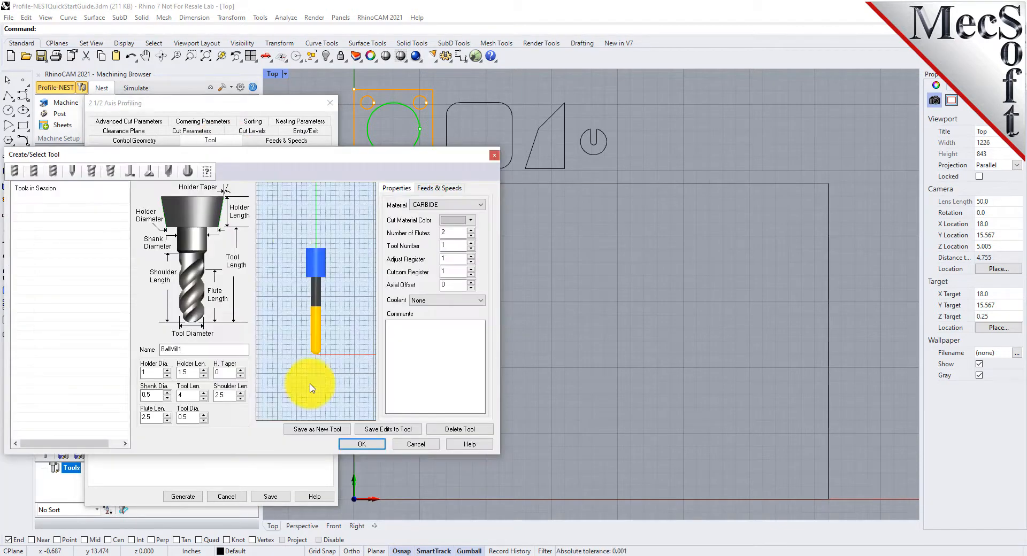
left_click_drag(241, 142, 516, 162)
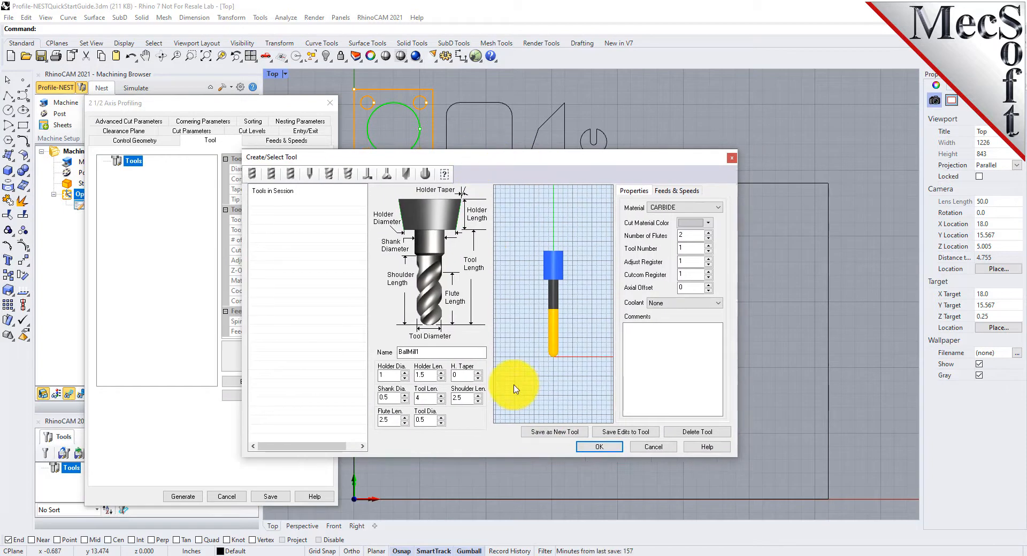
left_click(273, 176)
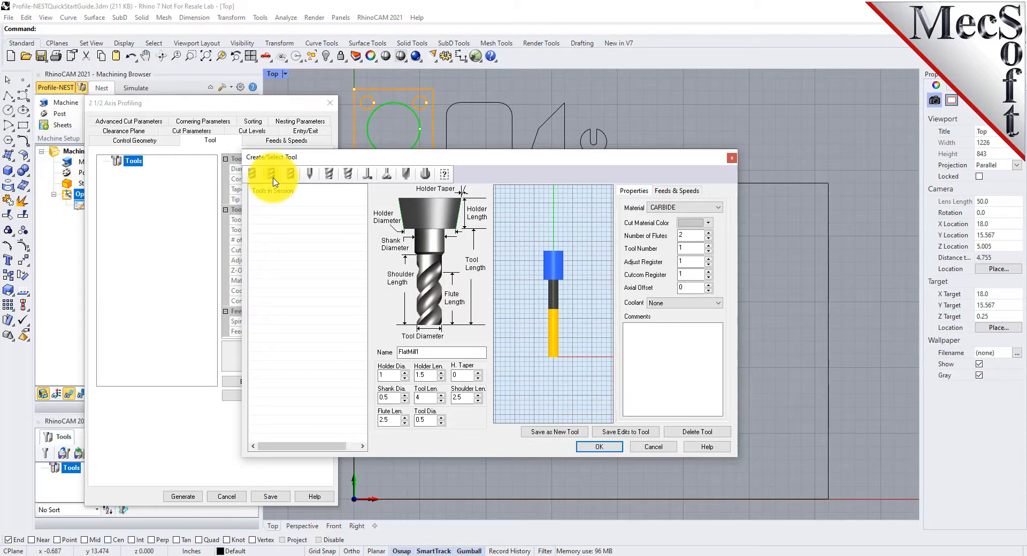
left_click(431, 353)
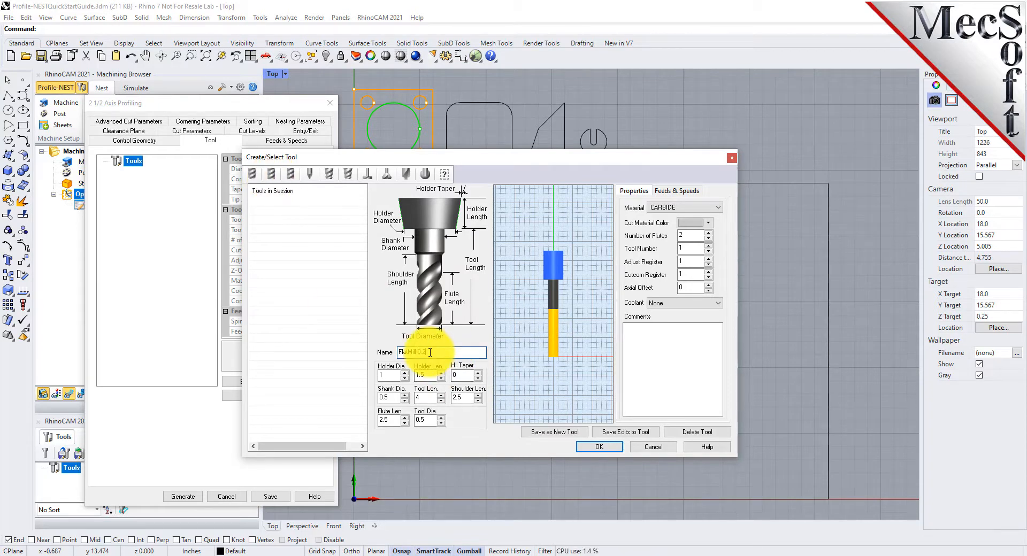
double_click(421, 420)
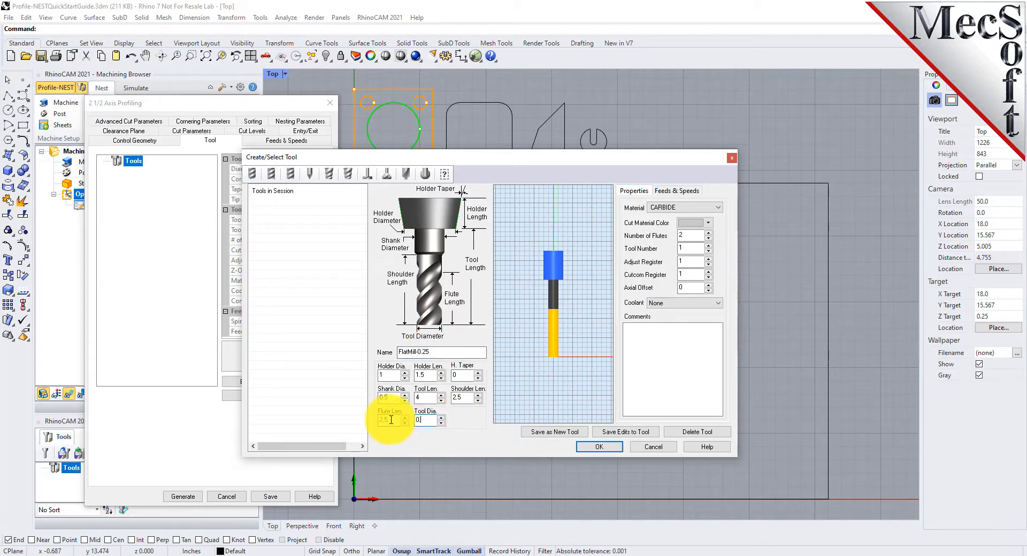
Step: Set the flat mill's material to HSS, save it as a new tool and select it for the profiling operation
left_click(665, 209)
left_click(664, 223)
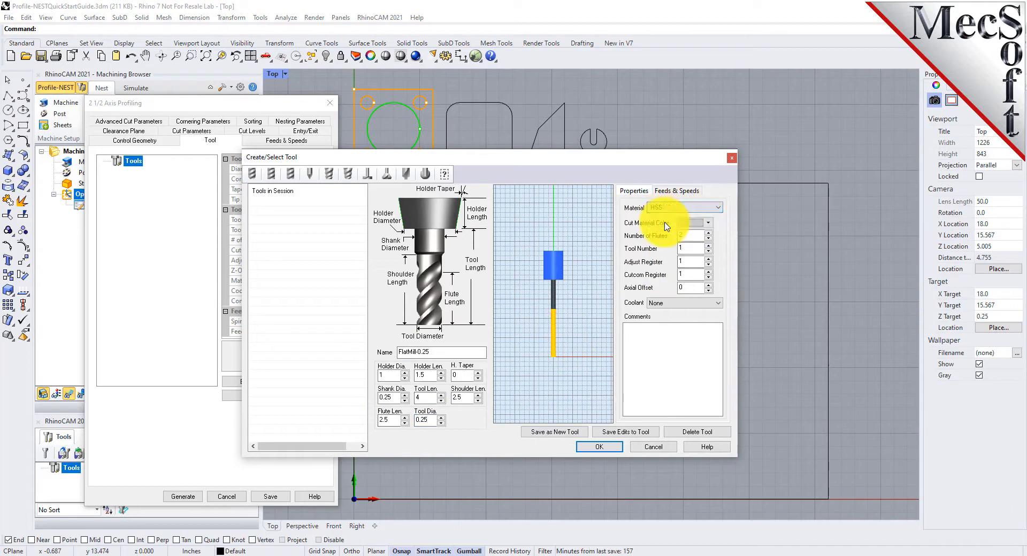
left_click(689, 192)
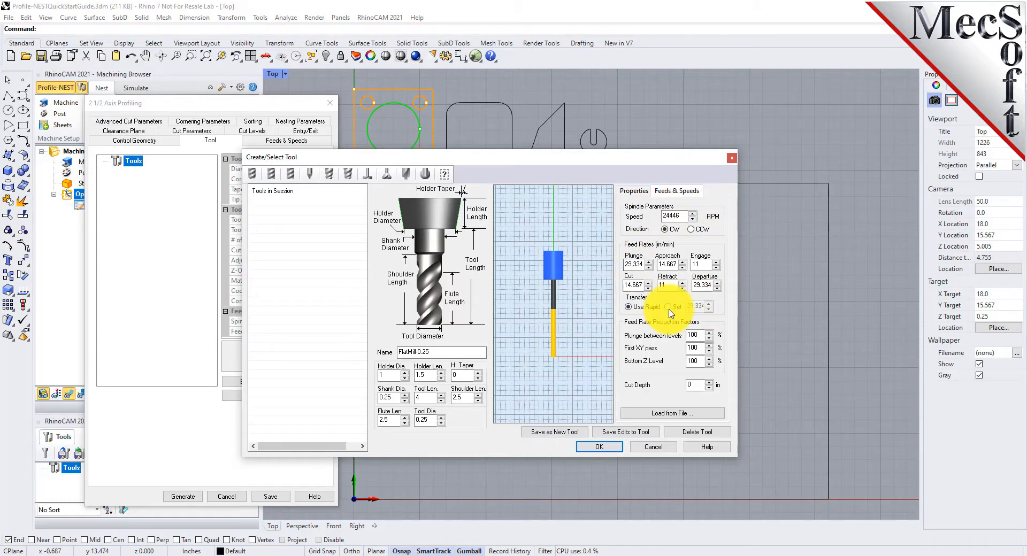
left_click(557, 438)
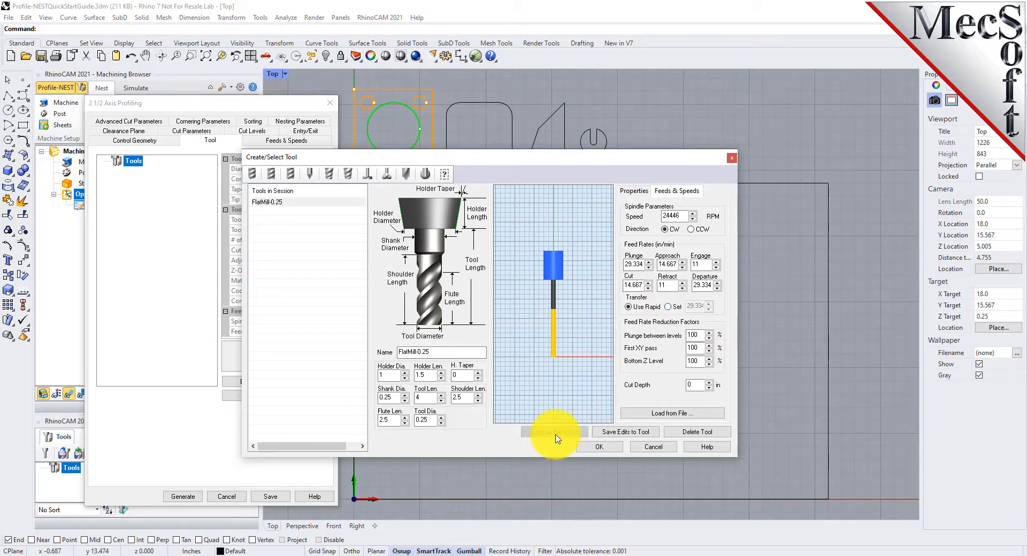
left_click(258, 203)
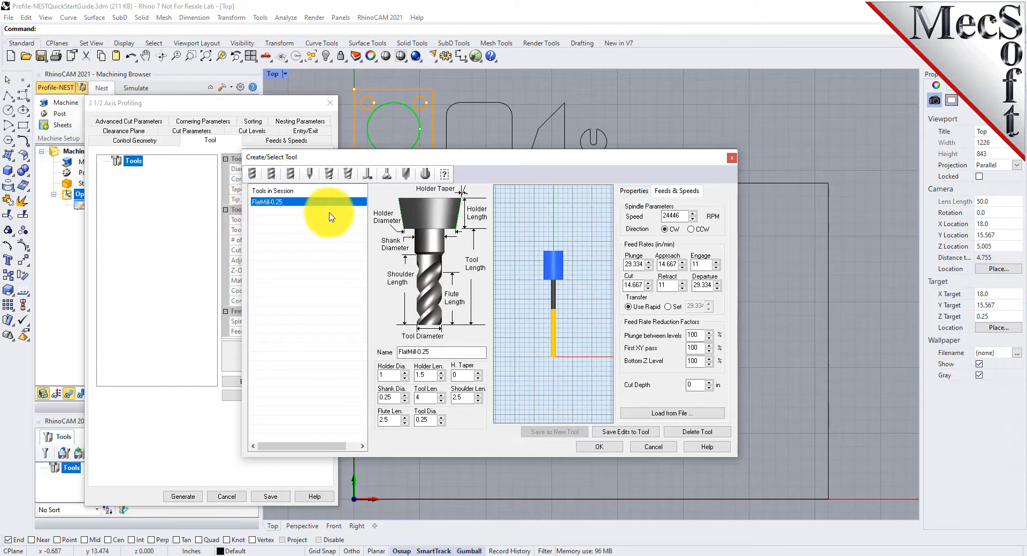
left_click(602, 447)
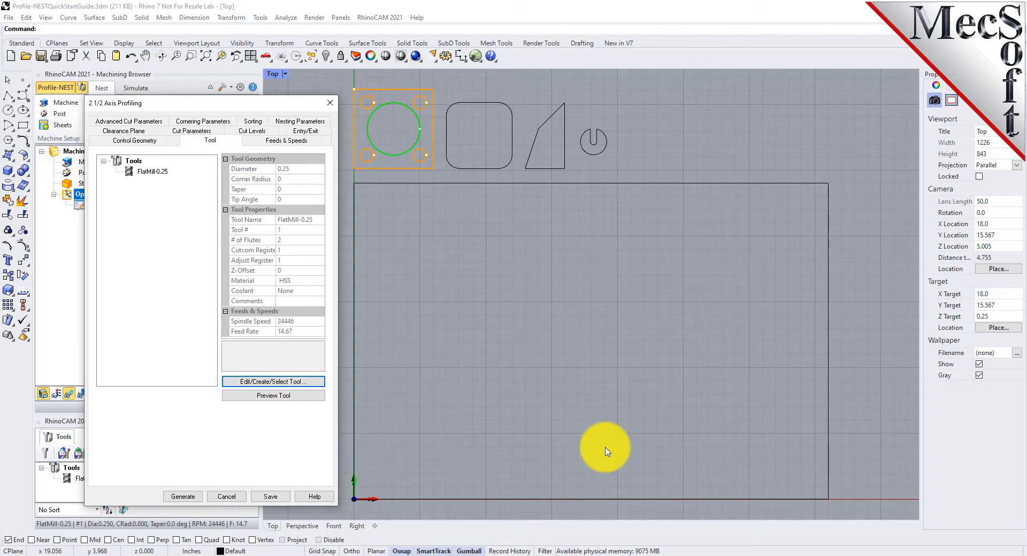
Step: Review the profiling operation's feeds and speeds, clearance plane definition and cut transfer method
left_click(286, 143)
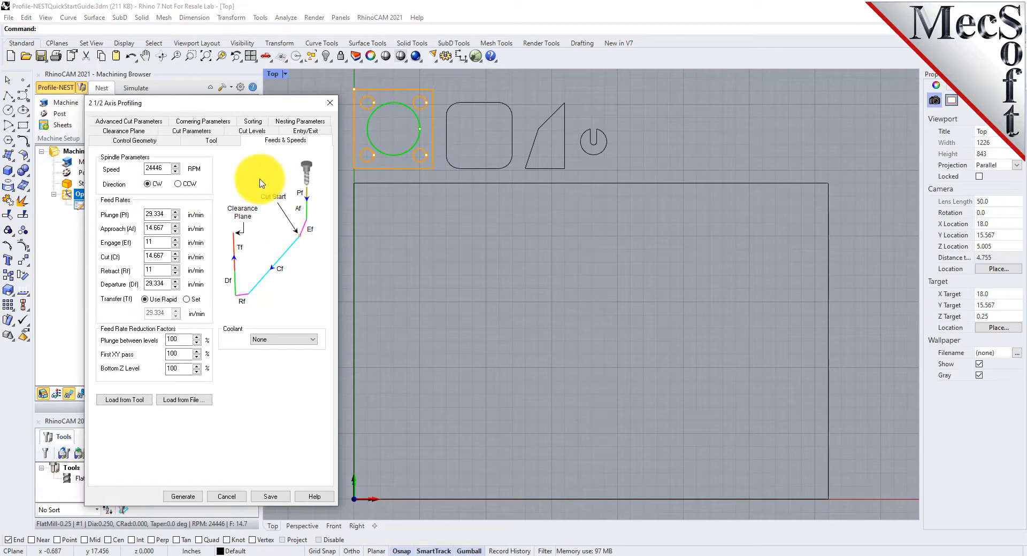
left_click(134, 131)
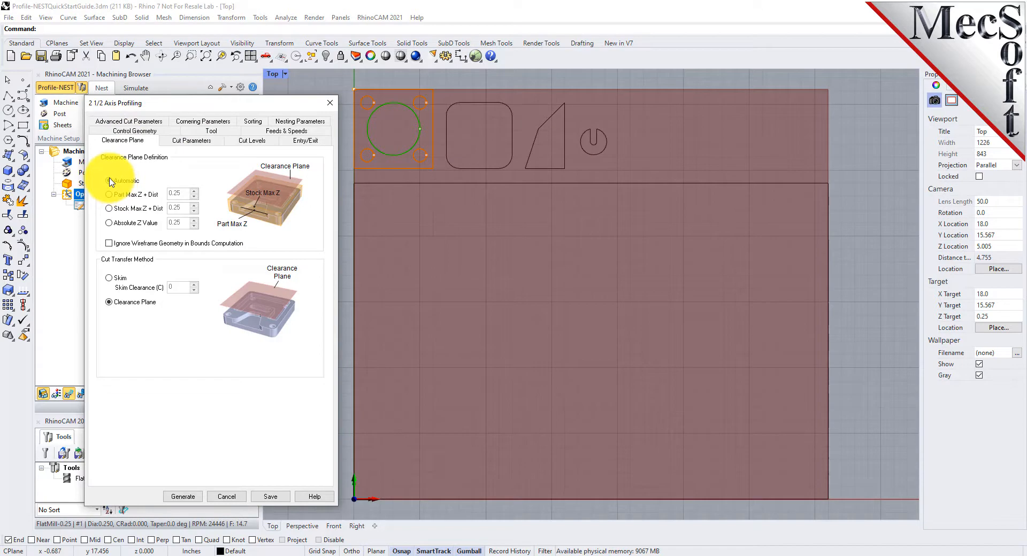
left_click(109, 303)
Step: Set the cutting side to Outside for closed curves and enable Alternate using Nesting, with tolerance 0.001 and stock 0
left_click(193, 141)
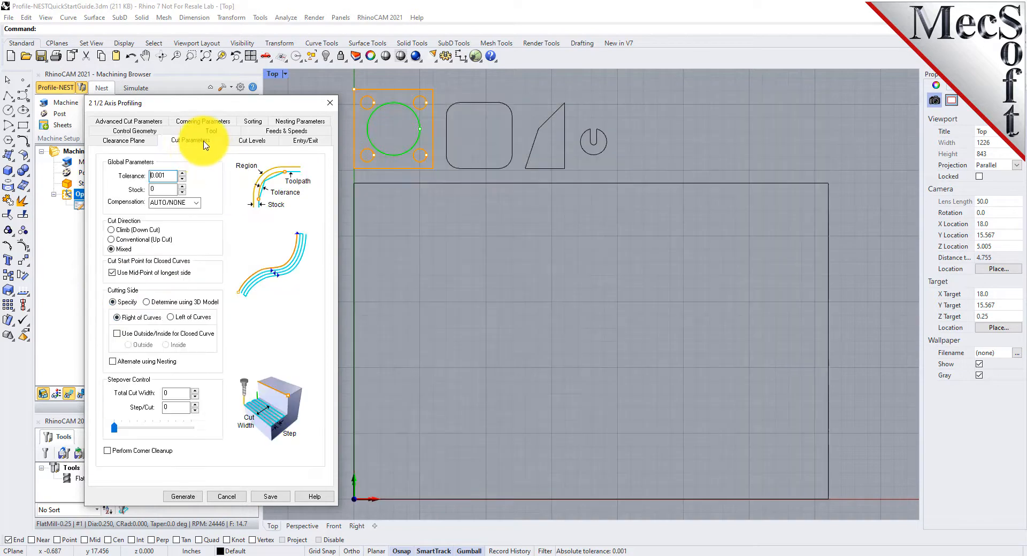
double_click(175, 175)
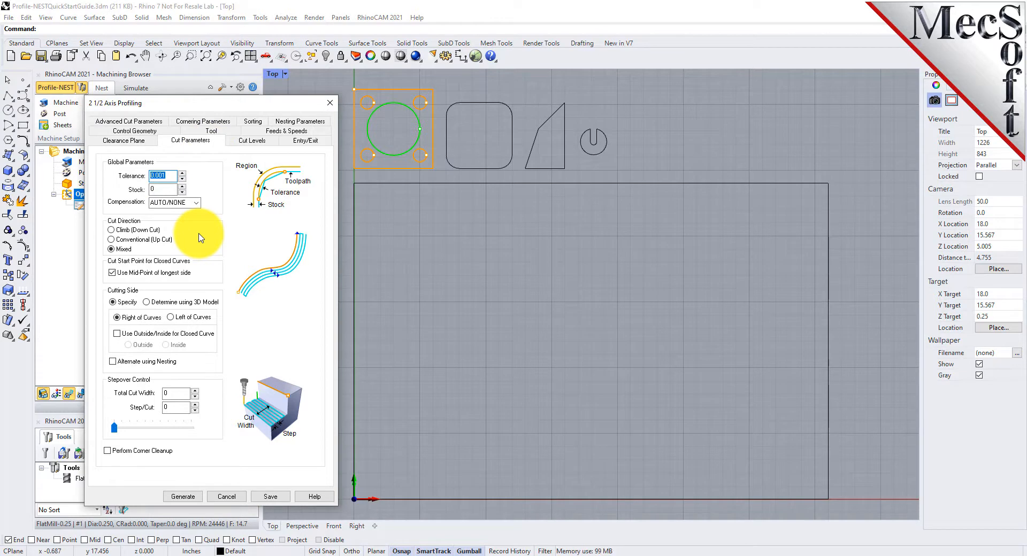
key("Tab")
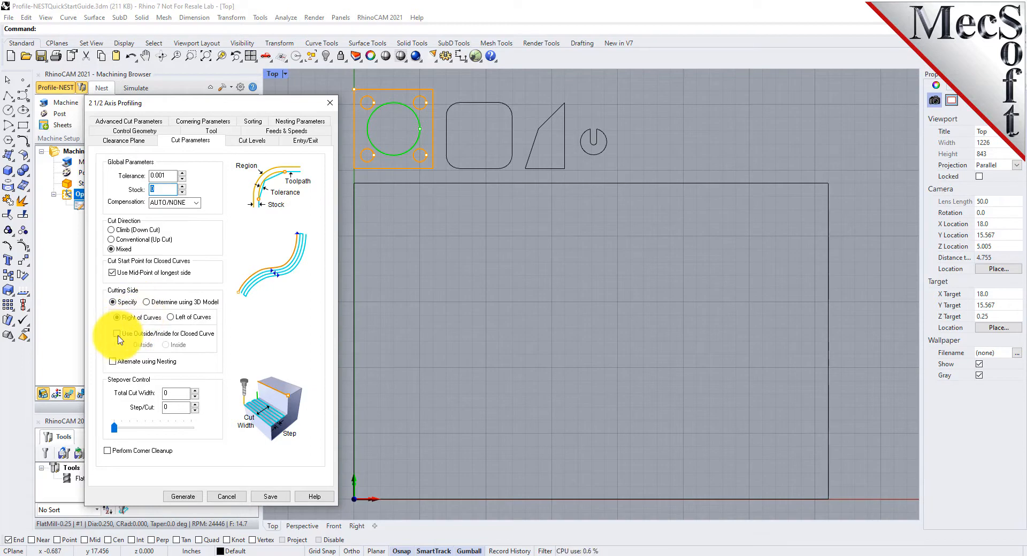
left_click(118, 334)
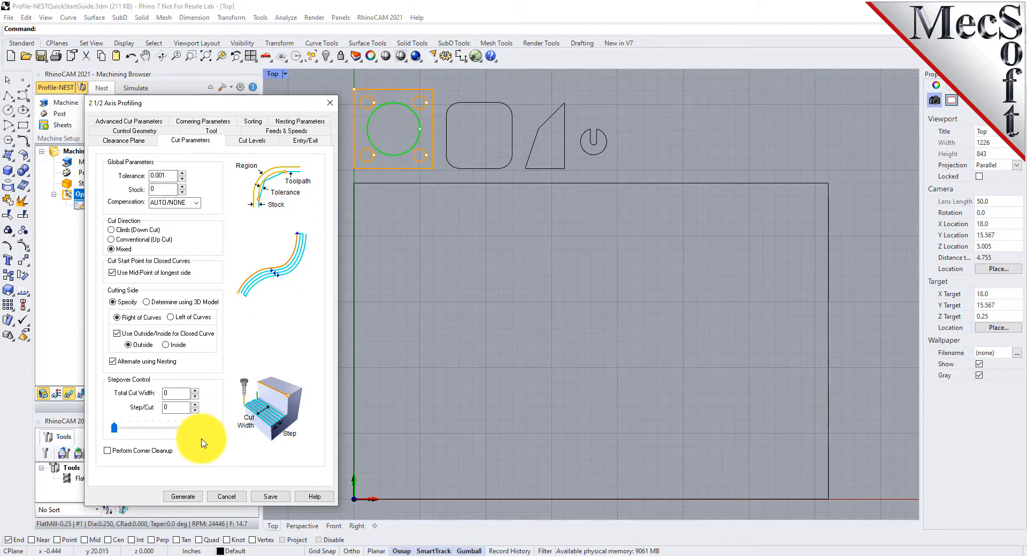
Step: Place the cut geometry At Bottom and set the total cut depth, rough depth and rough depth per cut to 0.25
left_click(252, 140)
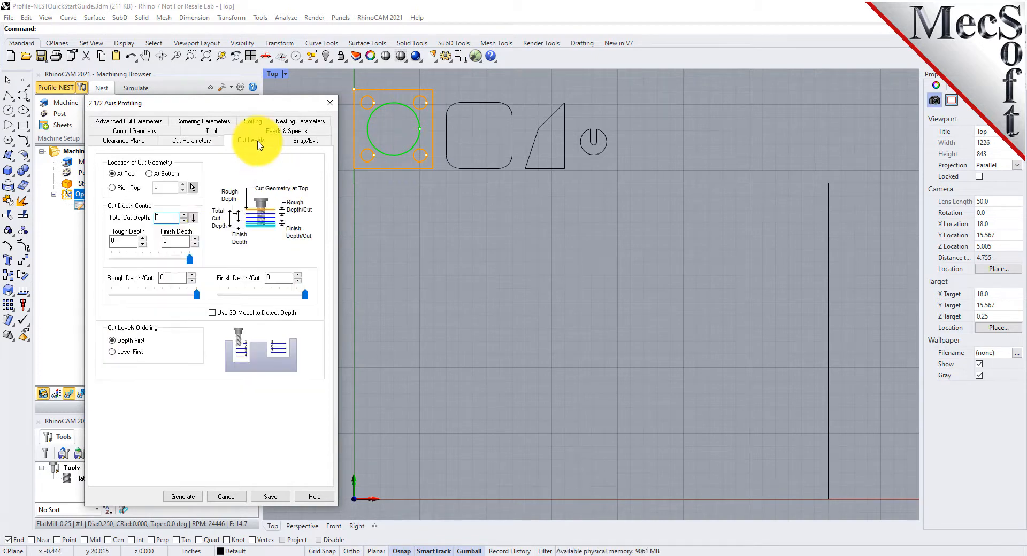
left_click(150, 174)
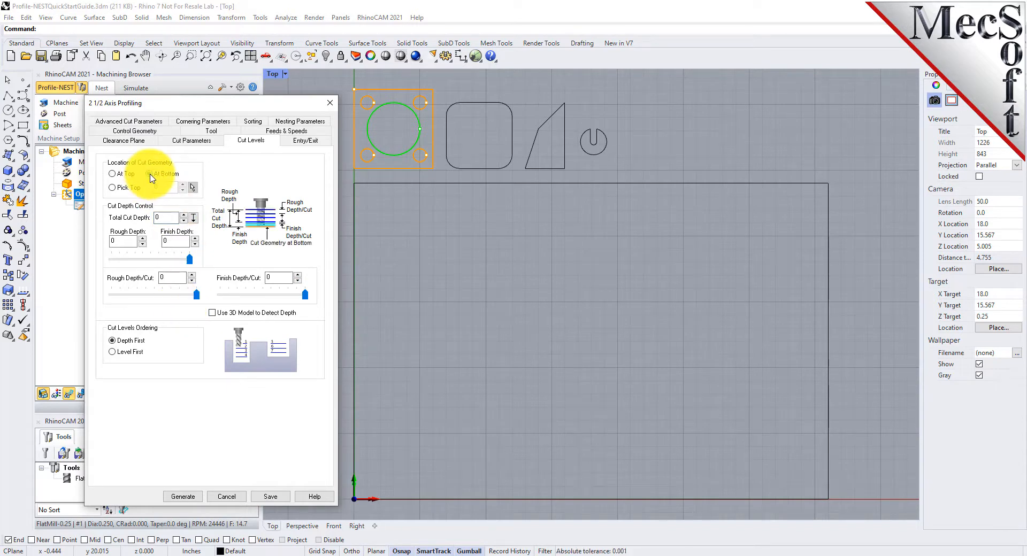
key("Tab")
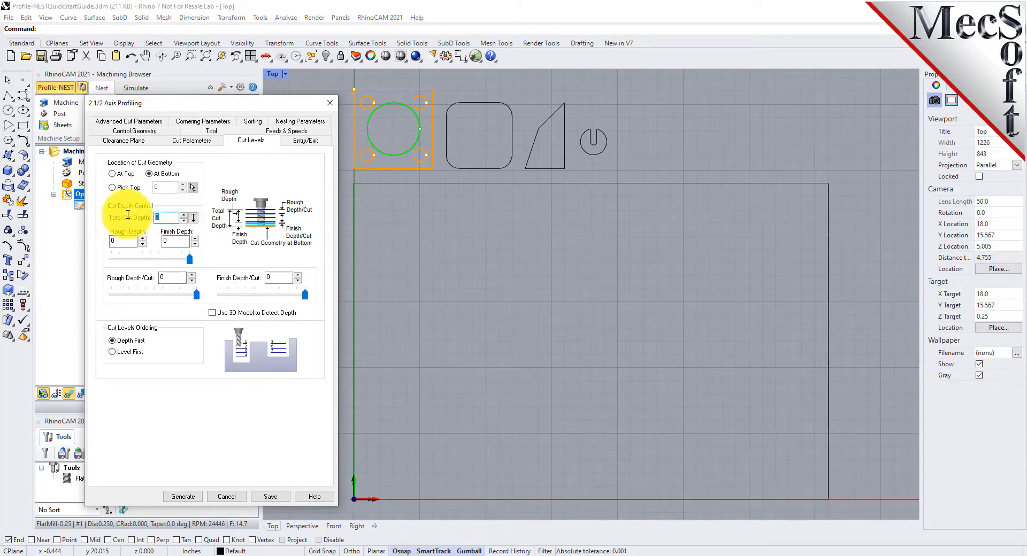
type("0.25")
key("Tab")
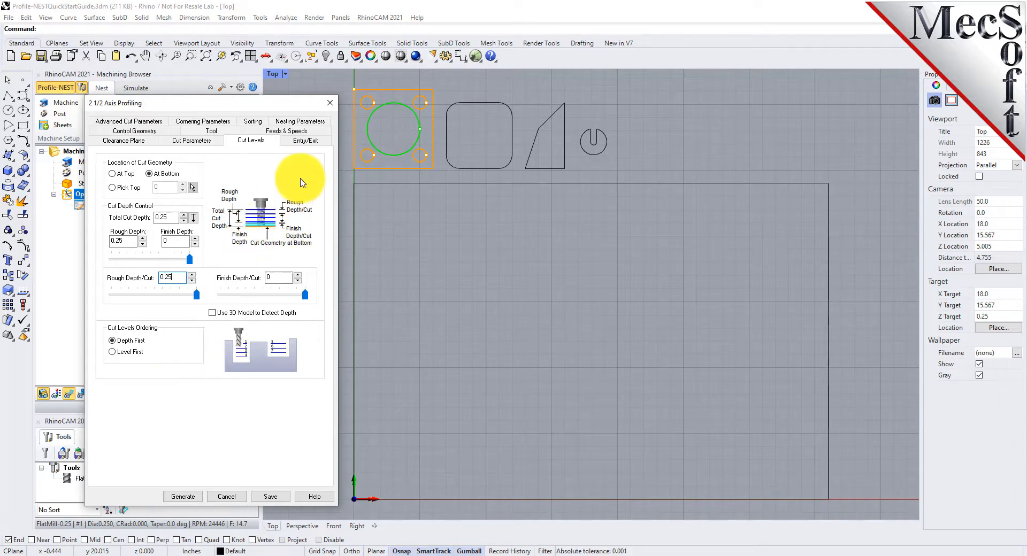
Step: Set the entry motion to Along Path with angle 5 and height 0.3, and the exit motion to None
left_click(304, 140)
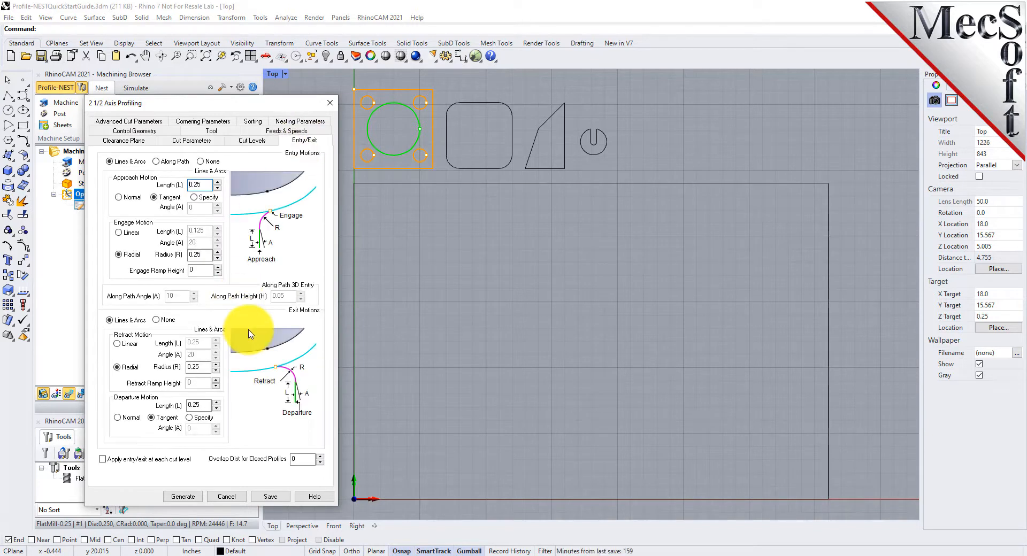
left_click(156, 161)
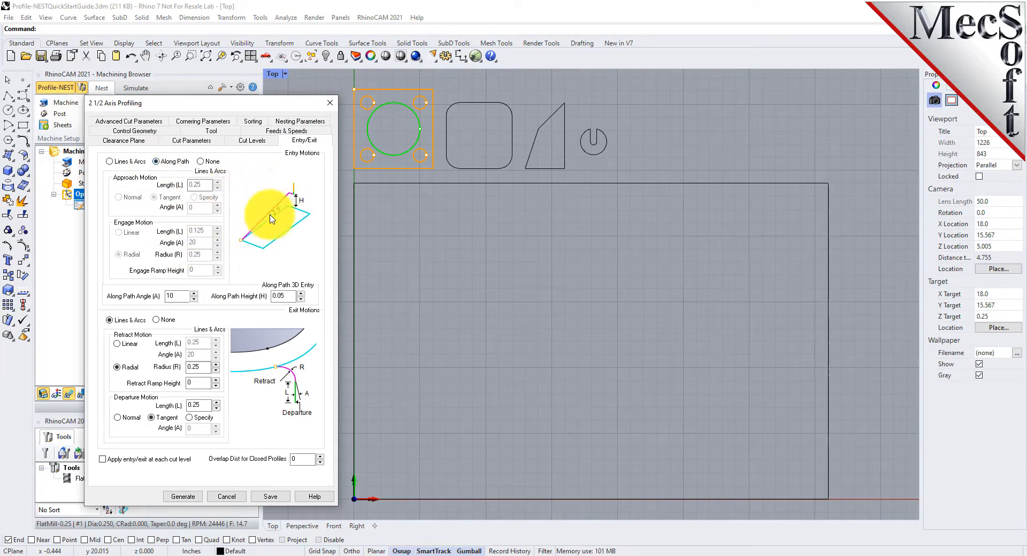
left_click_drag(180, 295, 155, 294)
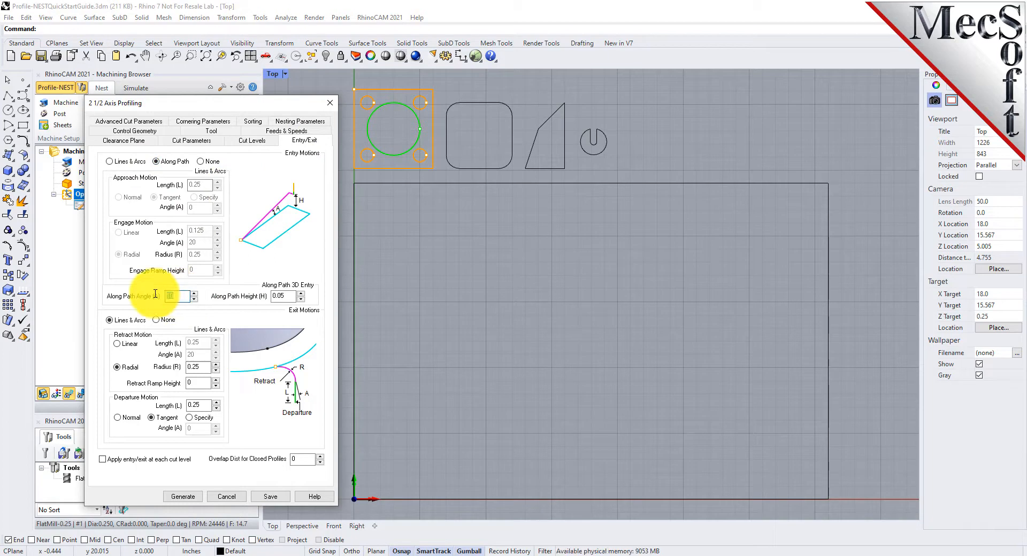
type("5")
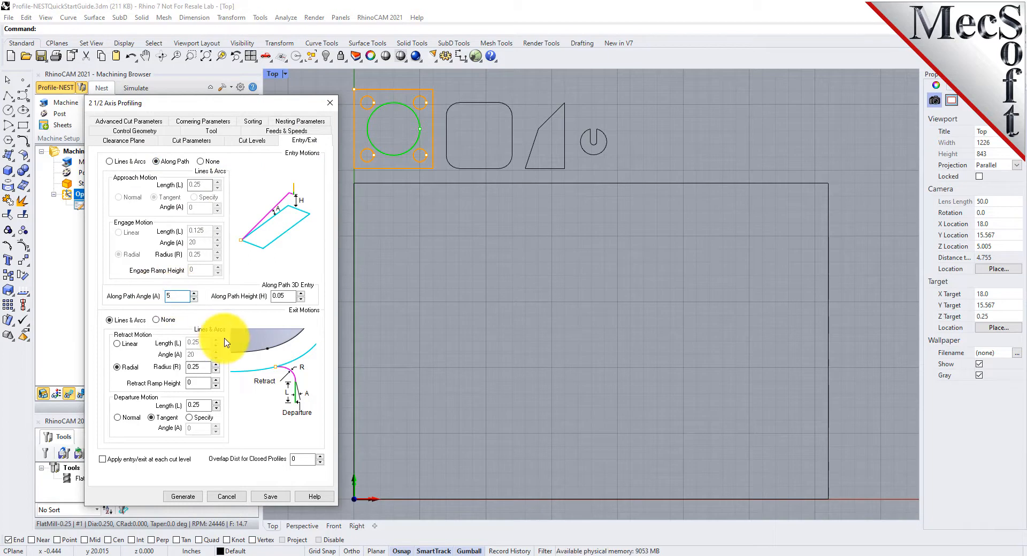
left_click_drag(287, 295, 248, 295)
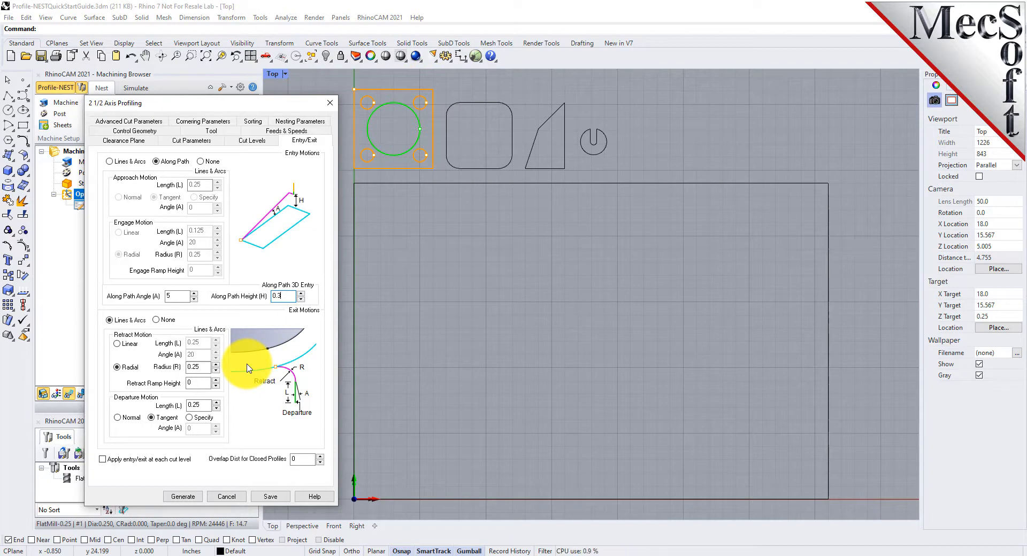
left_click(157, 320)
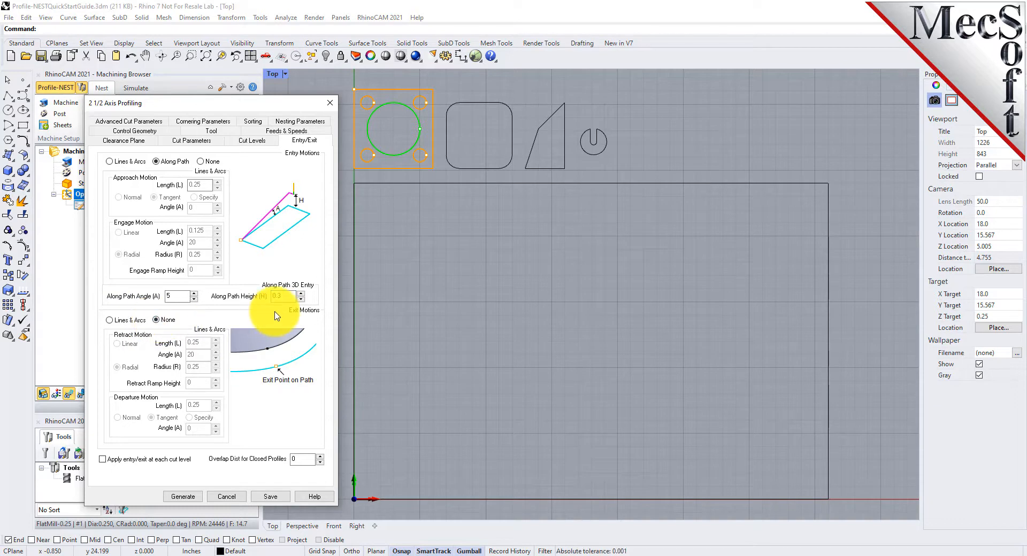
Step: Use arc fitting with a tolerance of 0.002 and add Rectangular bridges to the profiling cuts
left_click(150, 122)
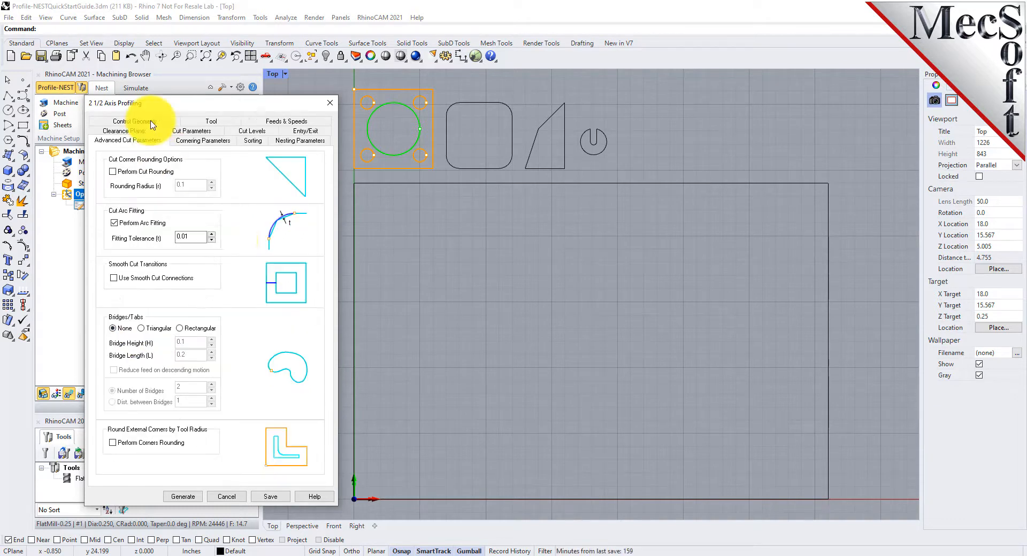
left_click(114, 223)
double_click(188, 237)
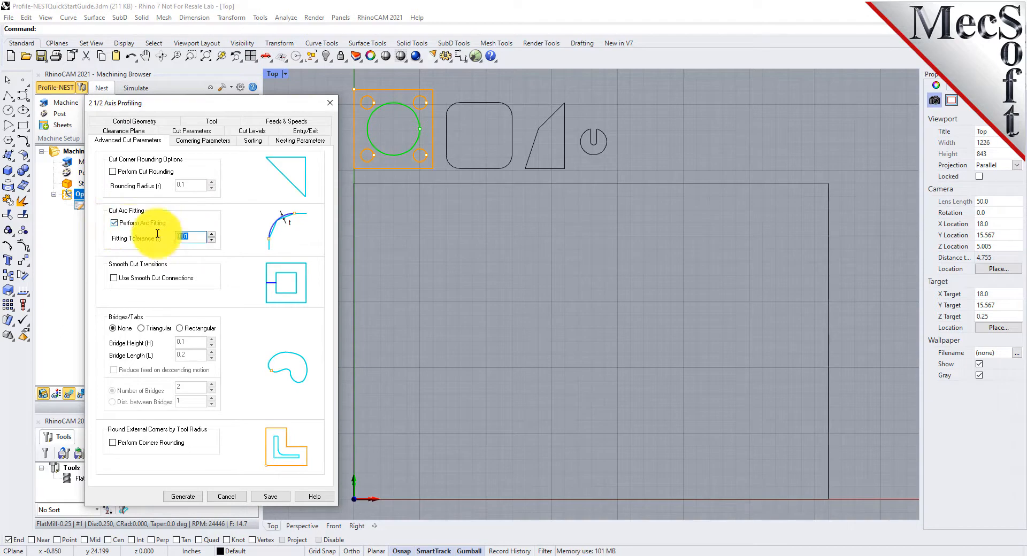
type("0.002")
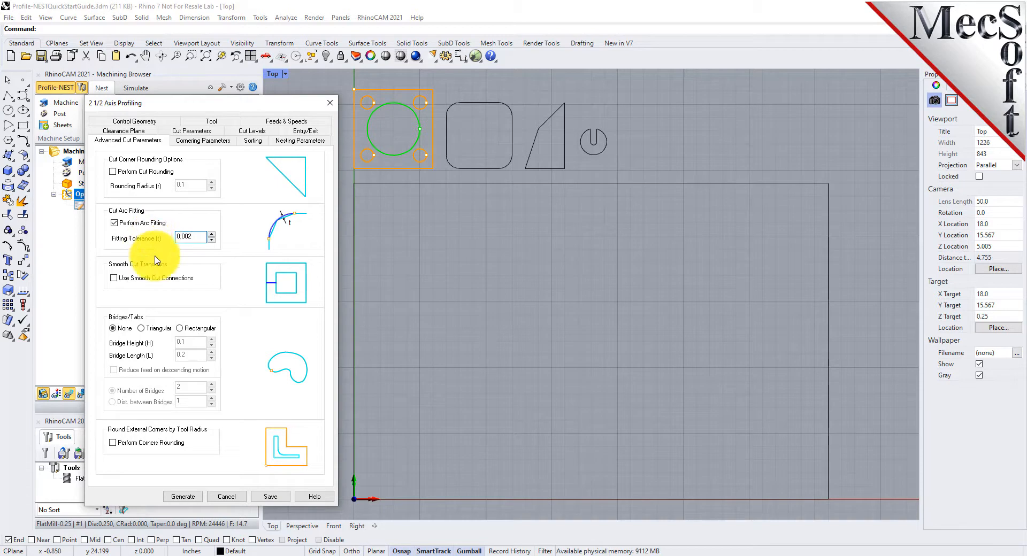
left_click(179, 329)
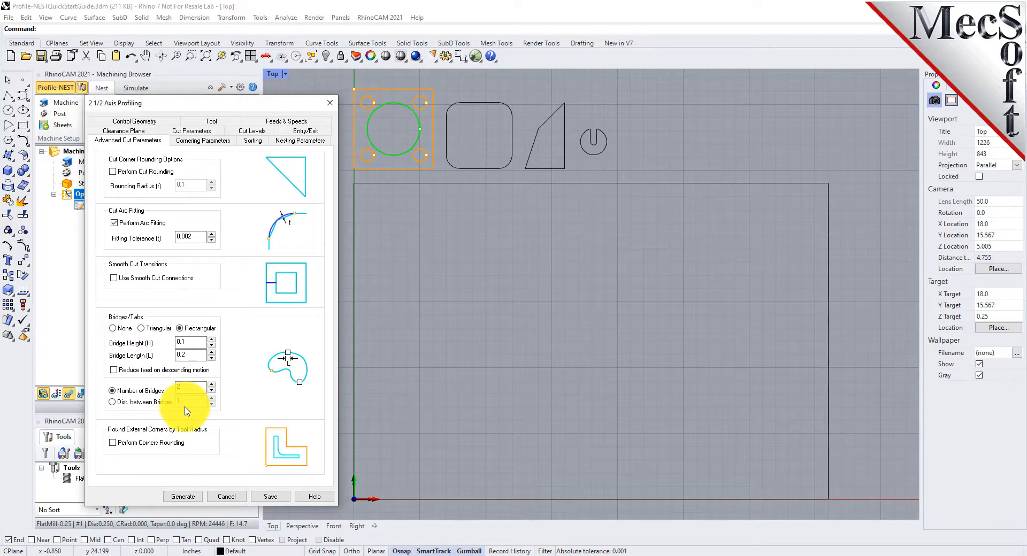
Step: Generate the profiling toolpath with Sharp external corners and a nesting count of 25
left_click(219, 141)
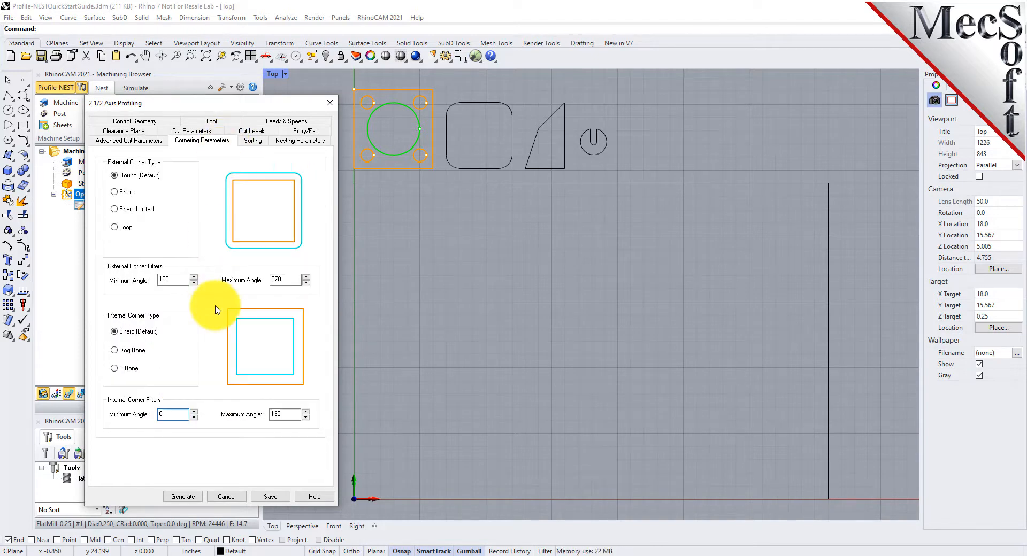
left_click(114, 193)
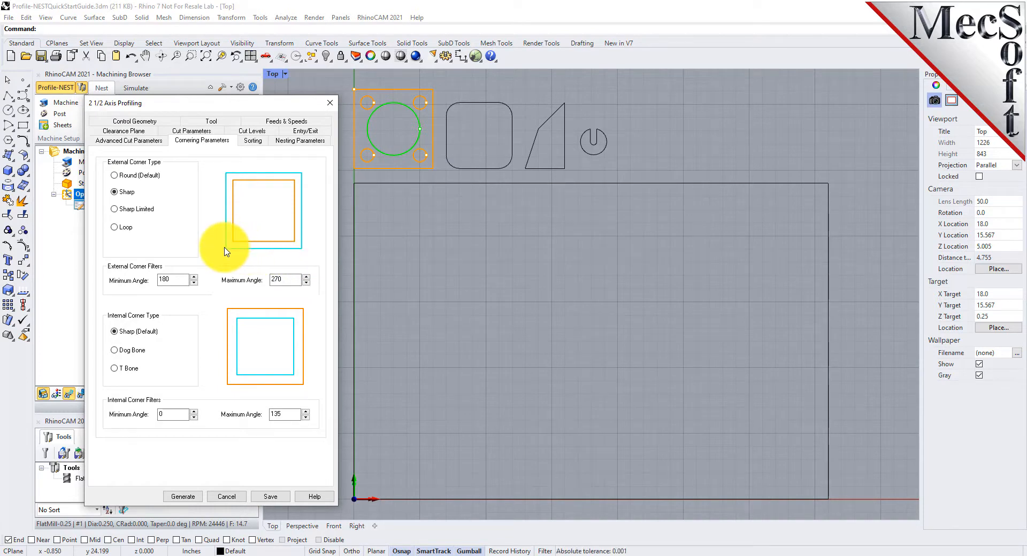
left_click(299, 141)
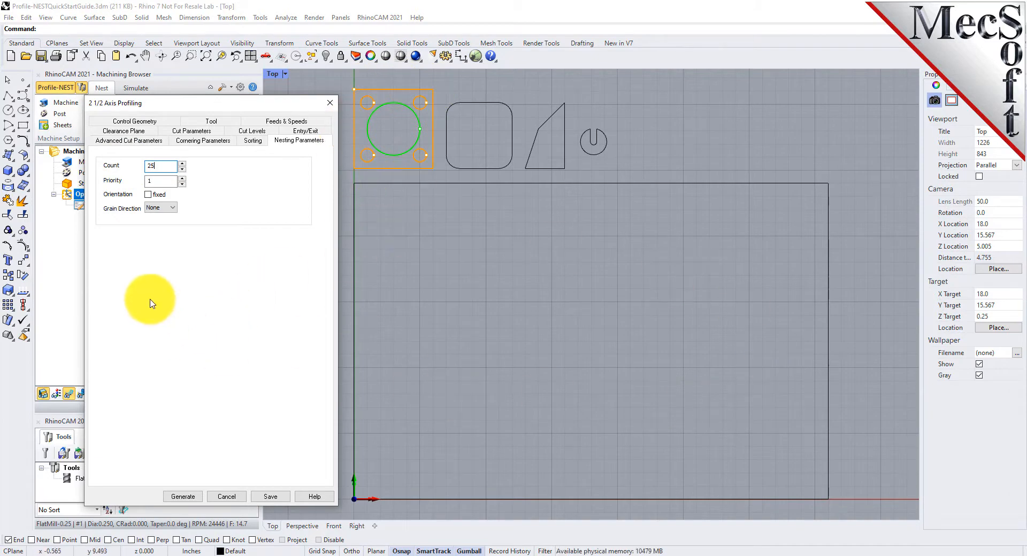
left_click(194, 498)
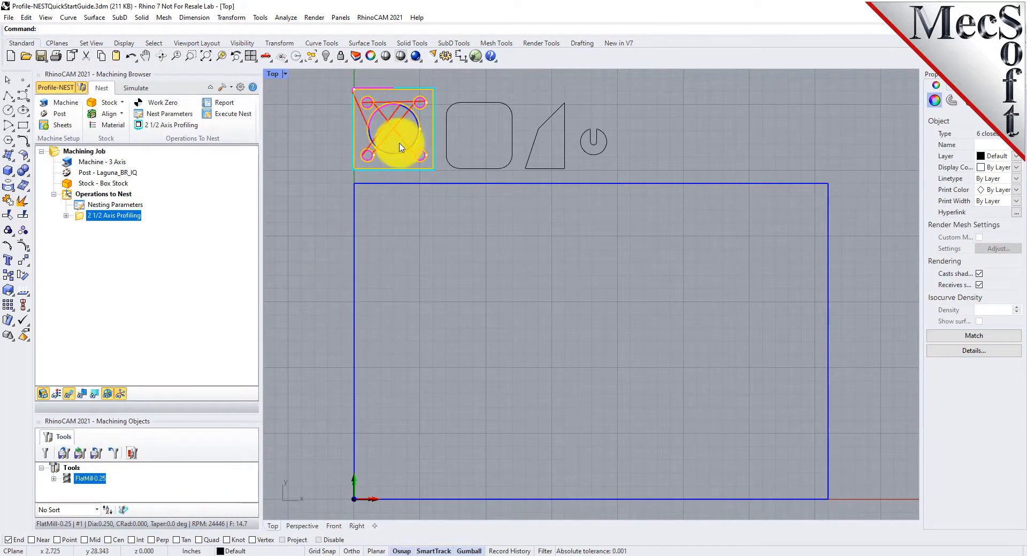
Step: Examine the generated toolpath on the square flange part in a close perspective view, and return to the full top view
left_click(273, 61)
left_click(281, 107)
scroll(546, 155, "up", 7)
scroll(425, 316, "up", 2)
scroll(367, 167, "up", 3)
left_click(367, 168)
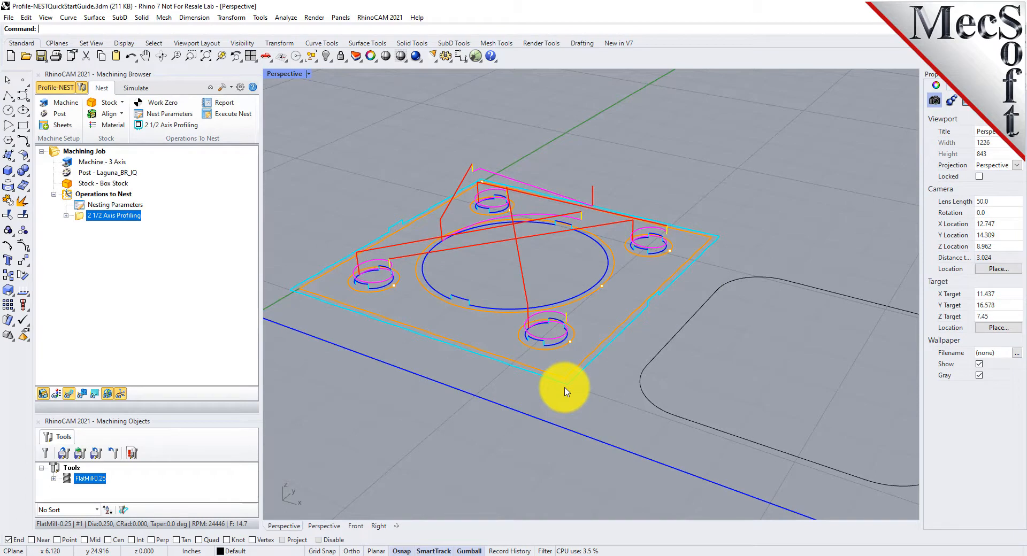
left_click(266, 56)
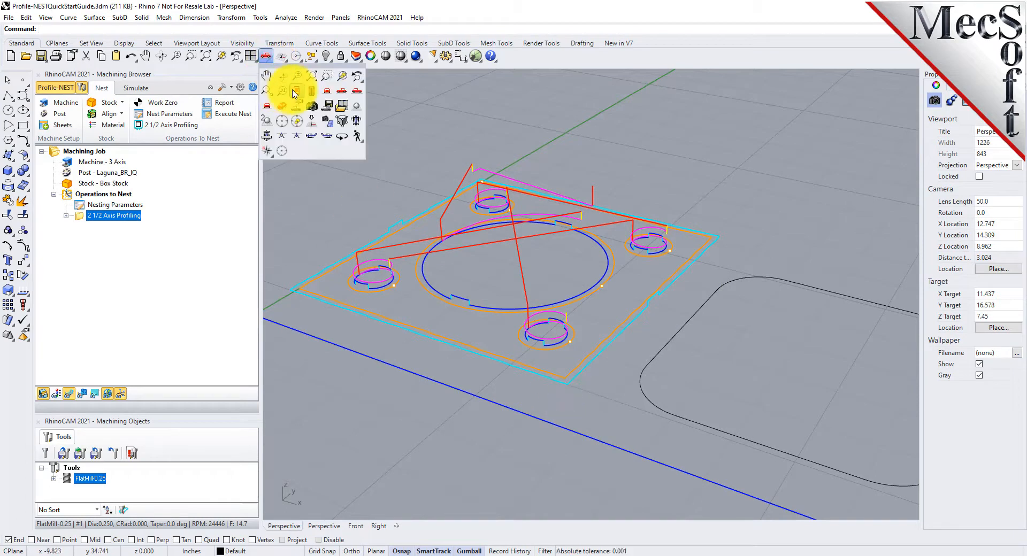
left_click(293, 95)
left_click(206, 57)
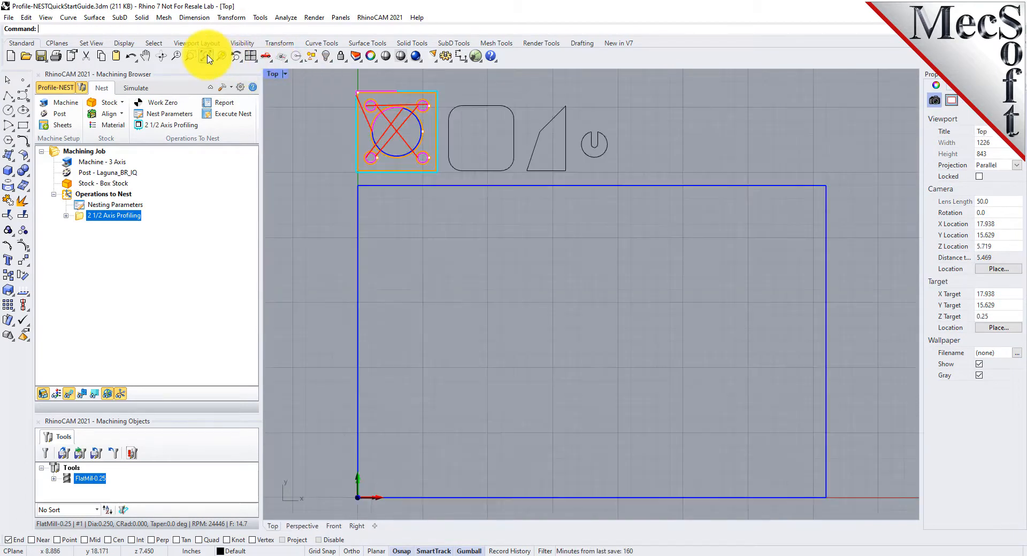
Step: Copy the 2 1/2 Axis Profiling operation and paste it three times under Operations to Nest
right_click(116, 218)
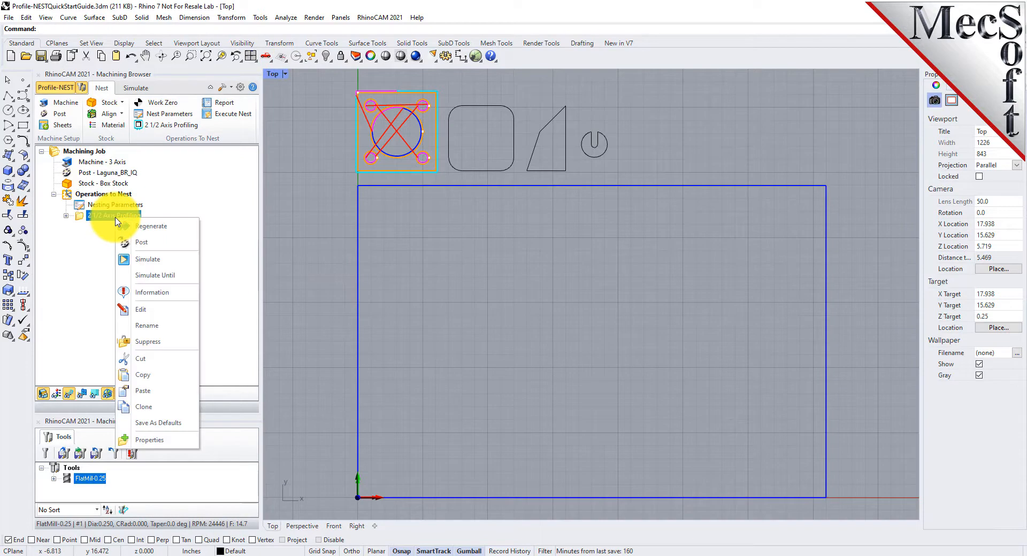
left_click(166, 373)
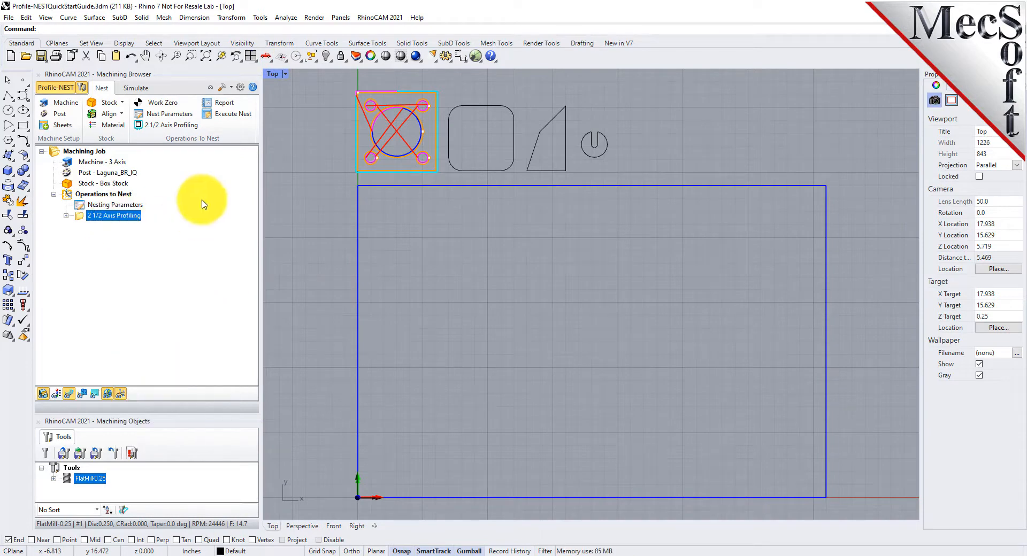
right_click(124, 219)
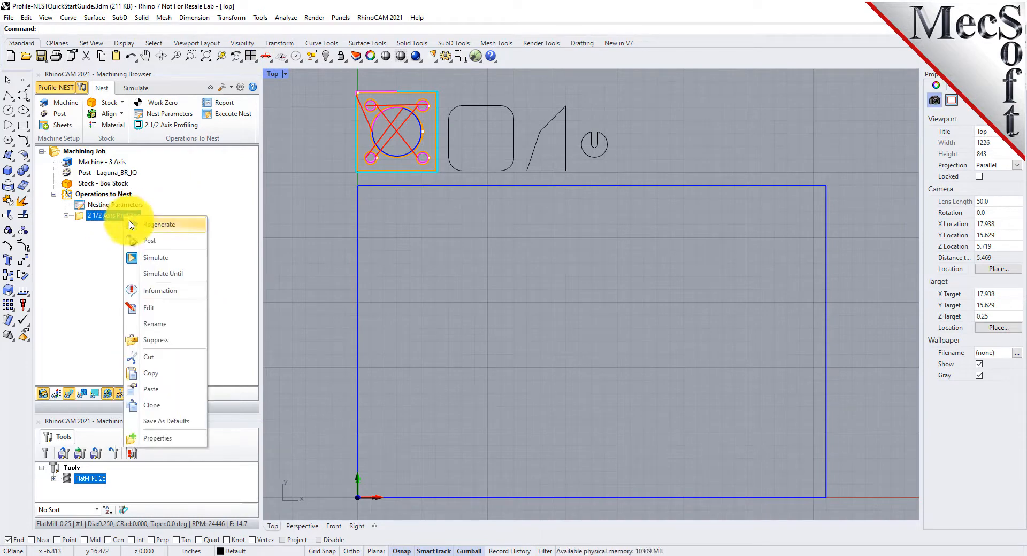
left_click(165, 390)
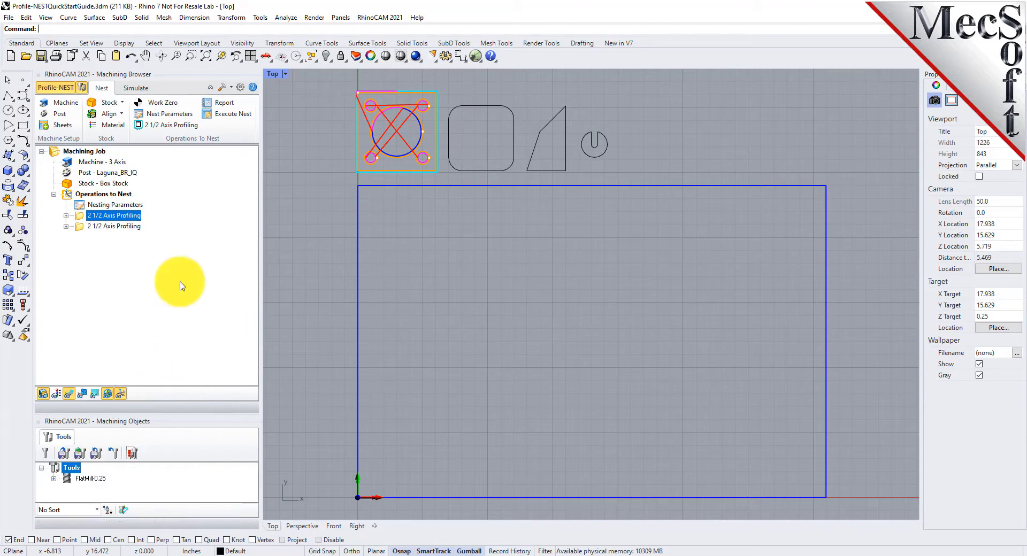
right_click(131, 222)
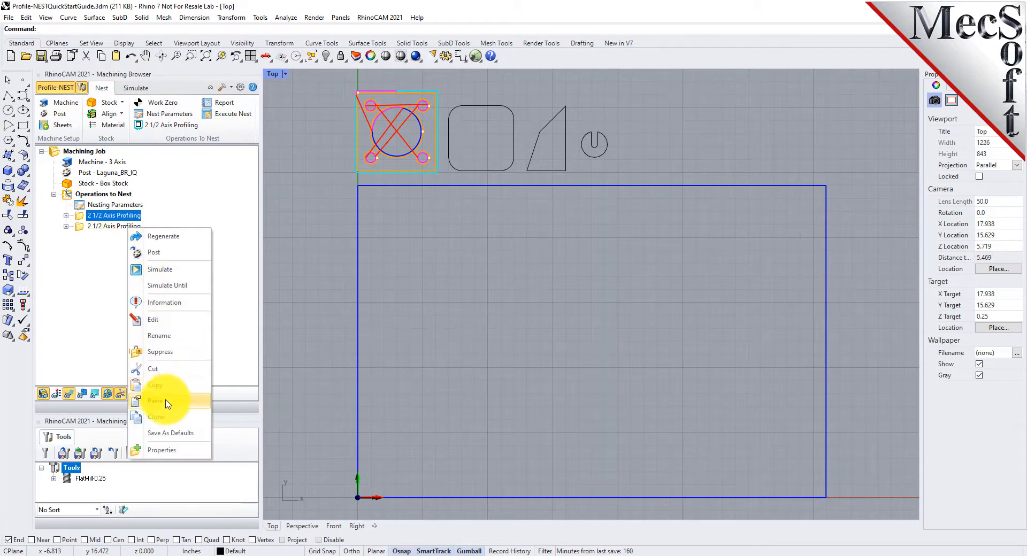
left_click(168, 399)
right_click(133, 216)
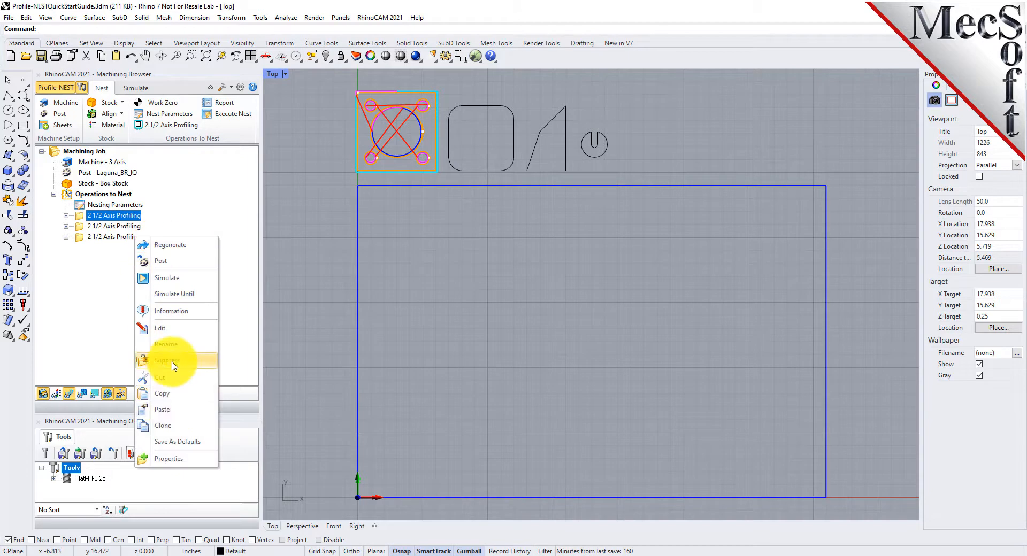
left_click(170, 410)
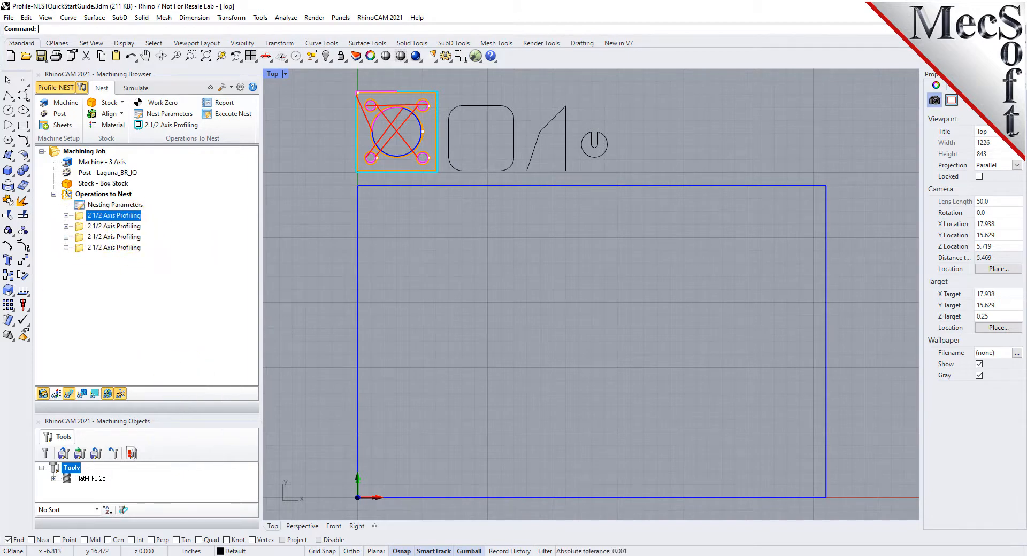
Step: Rename the first profiling operation as 2 1/2 Axis Profiling (Part 1)
right_click(133, 220)
left_click(246, 328)
left_click(142, 215)
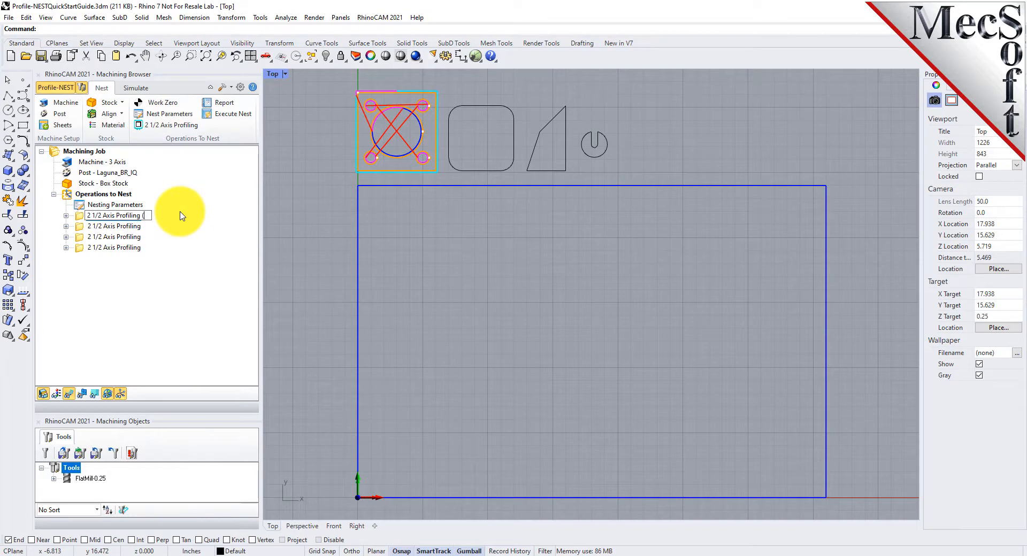
type("(Part 1")
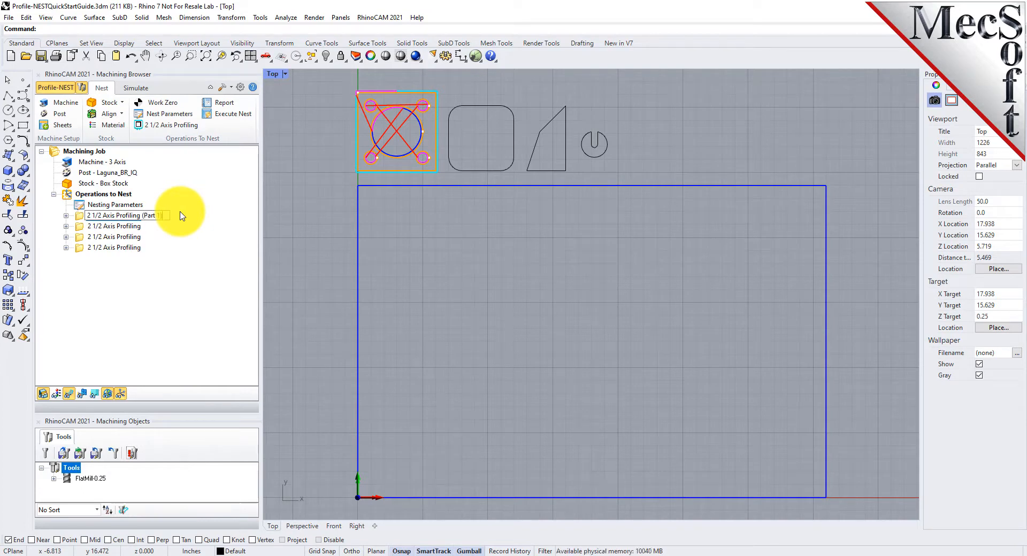
key("Return")
Step: Rename the second profiling operation as 2 1/2 Axis Profiling (Part 2)
left_click(138, 228)
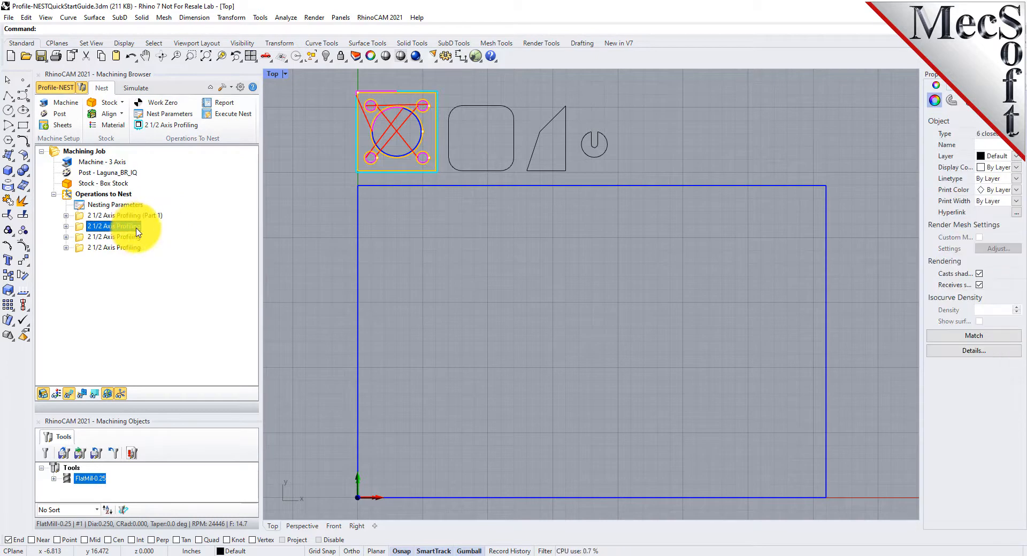
right_click(137, 229)
left_click(182, 271)
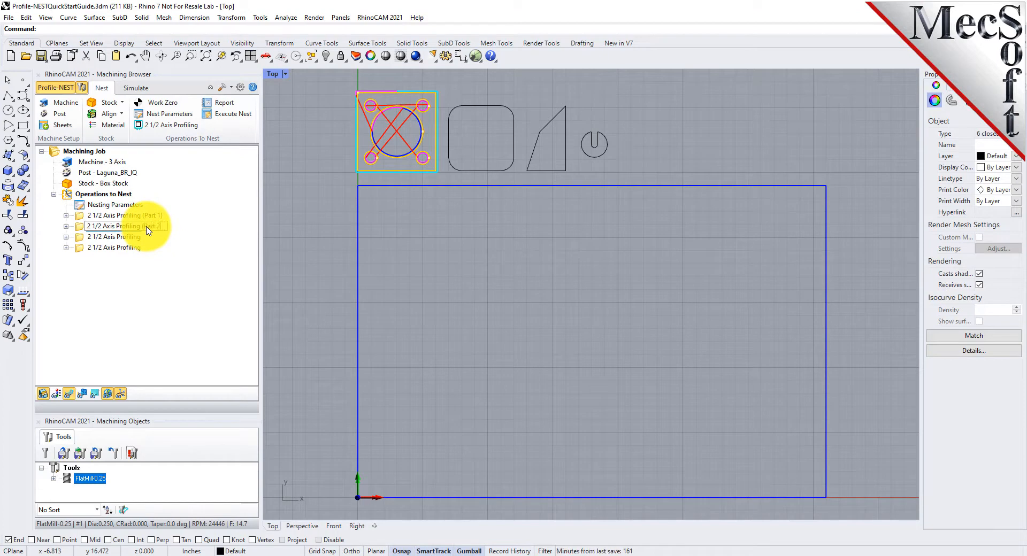
key("Return")
Step: Rename the third profiling operation as 2 1/2 Axis Profiling (Part 3)
right_click(135, 238)
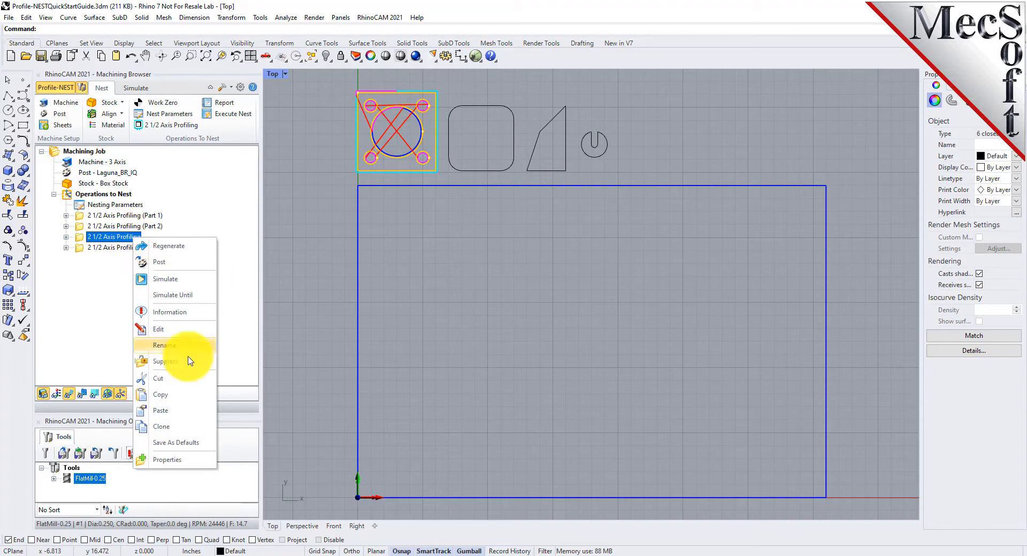
left_click(166, 345)
key("ctrl+c")
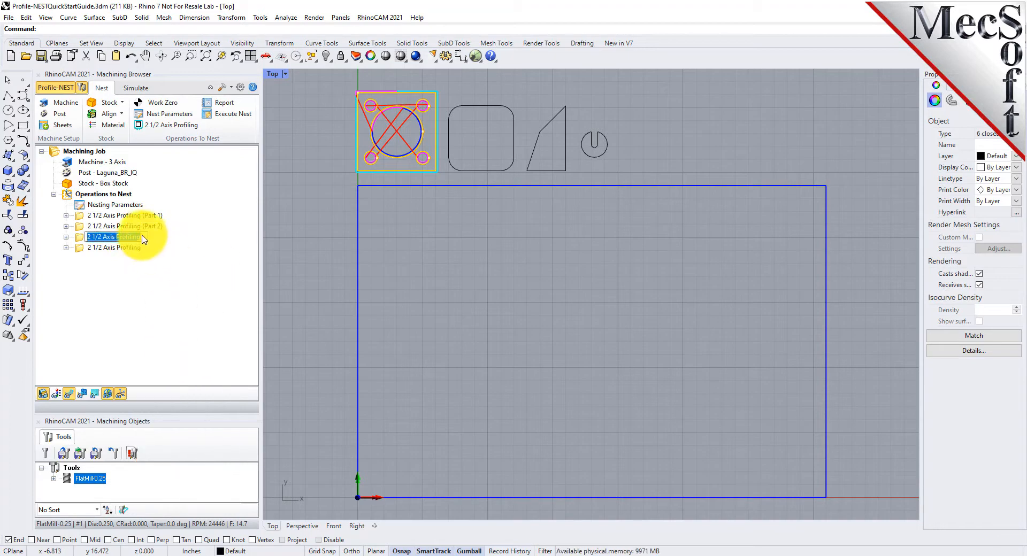
left_click(143, 237)
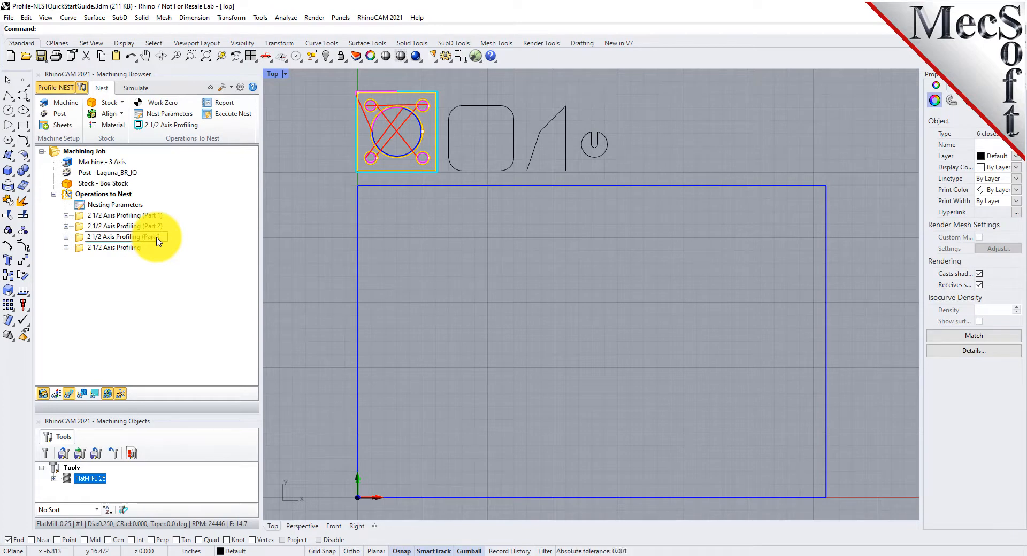
key("Return")
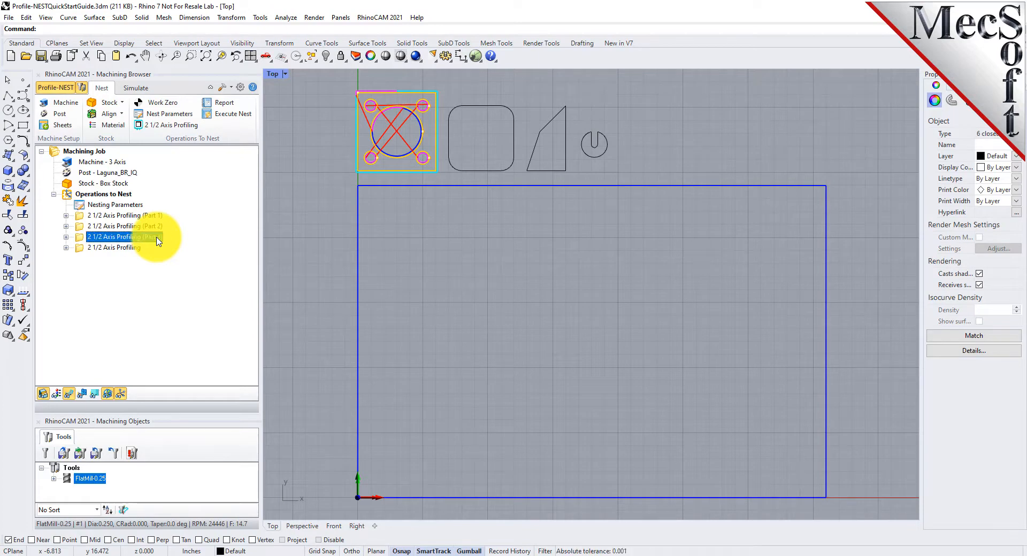
Step: Rename the fourth profiling operation as 2 1/2 Axis Profiling (Part 4)
left_click(132, 249)
right_click(132, 249)
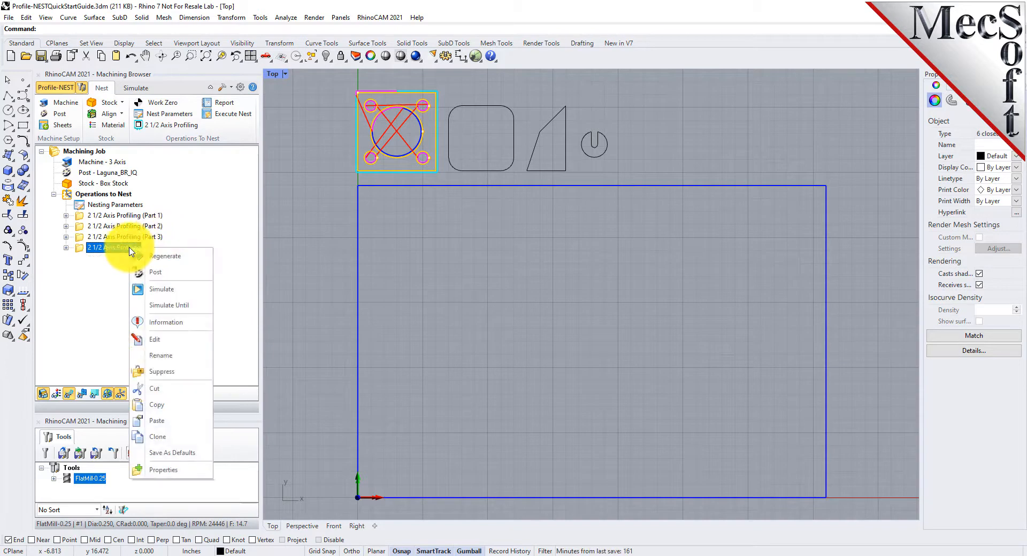
left_click(172, 425)
key("ctrl+v")
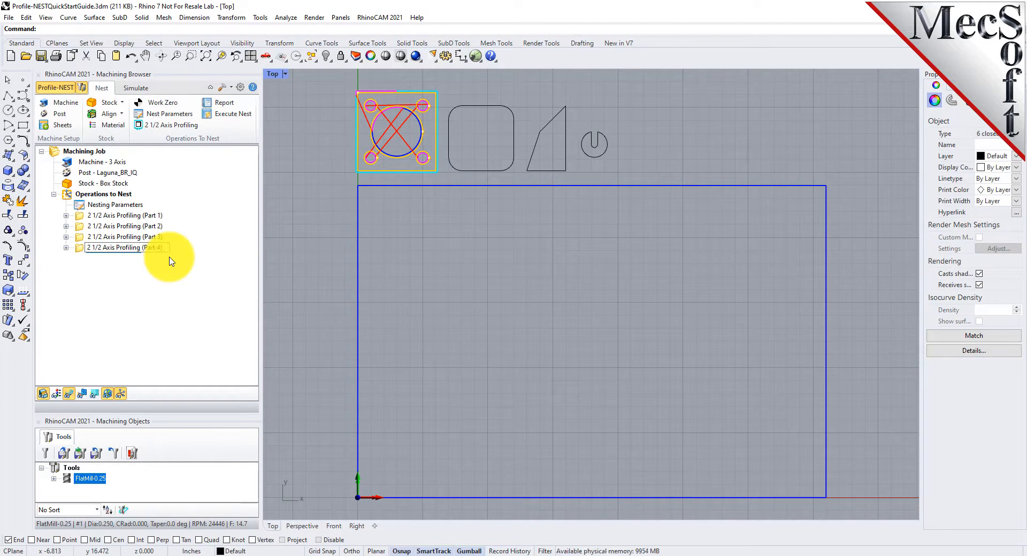
key("Return")
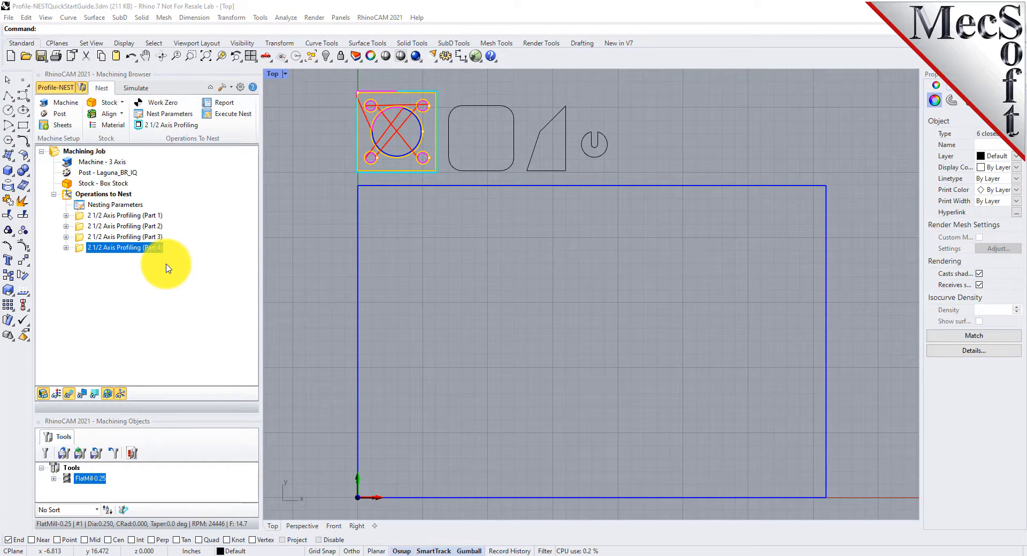
Step: Replace the machining regions of the Part 2 profiling operation with the rounded square curve and generate its toolpath
right_click(110, 226)
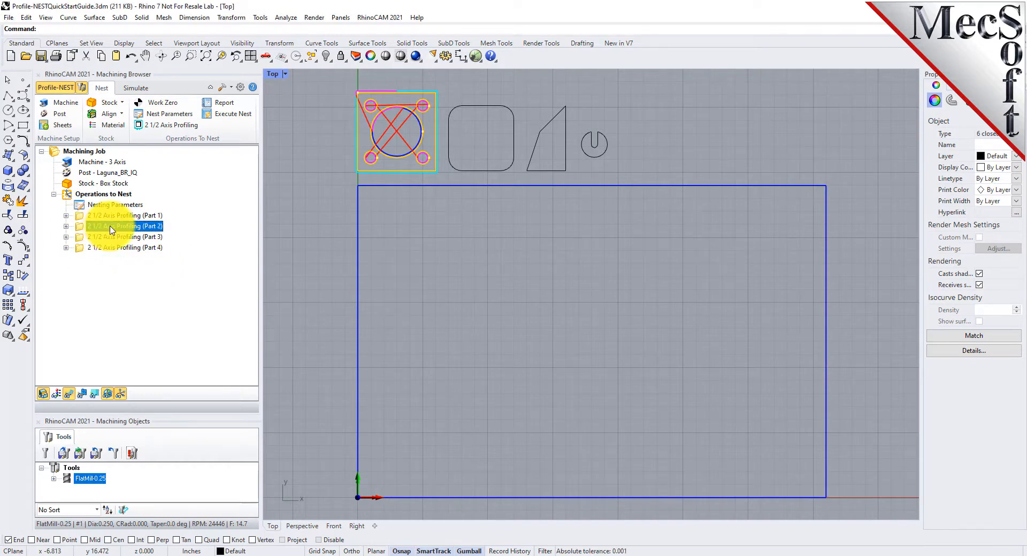
left_click(155, 318)
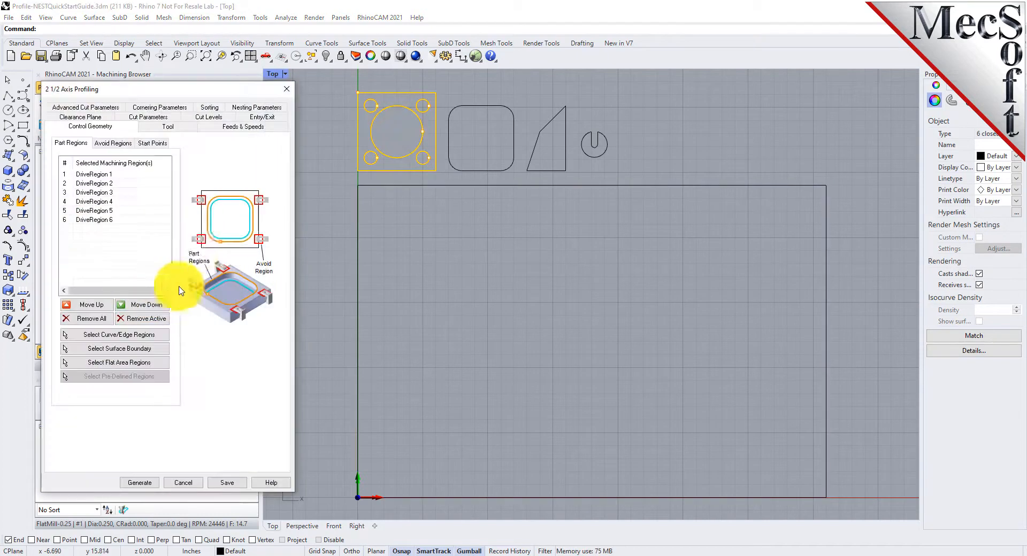
left_click(92, 319)
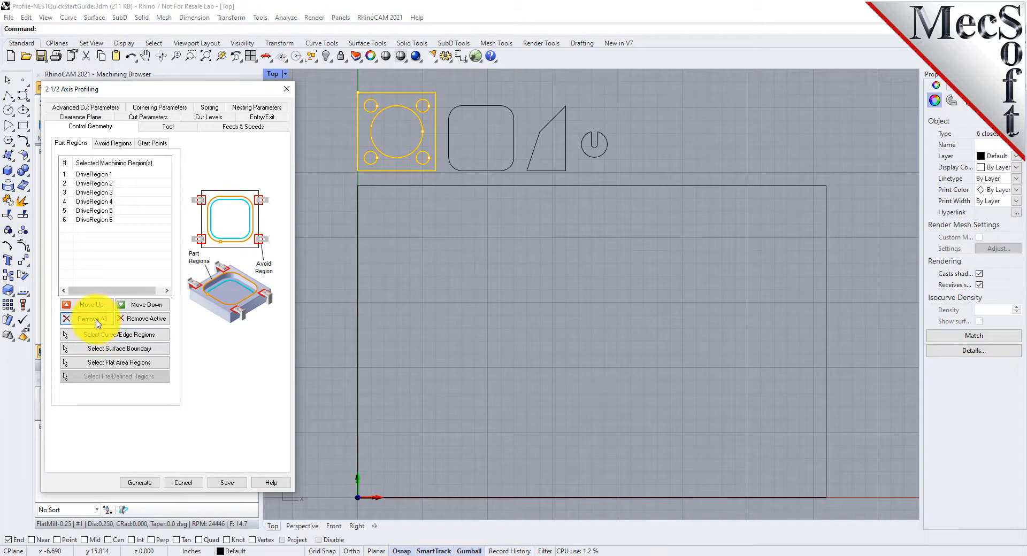
left_click(160, 336)
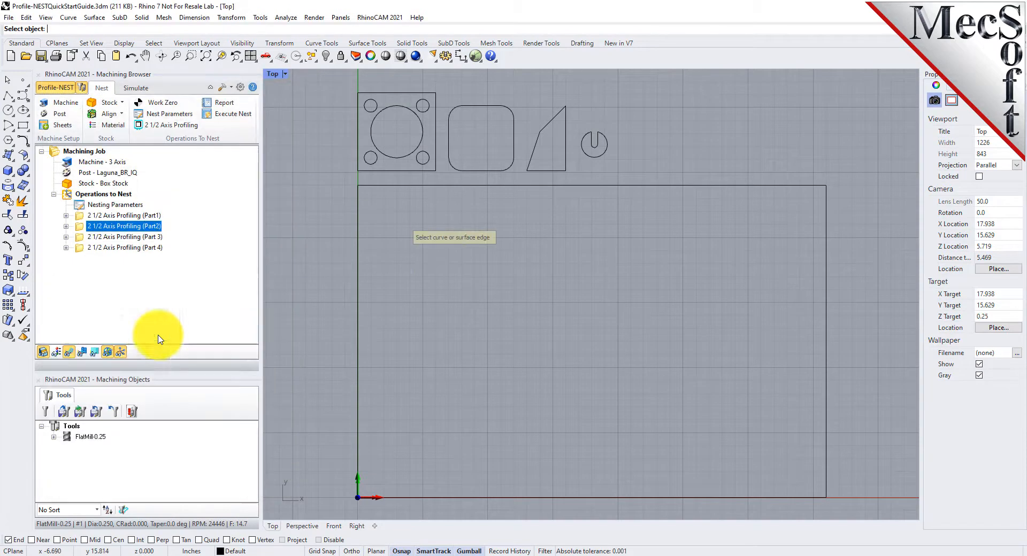
left_click(466, 153)
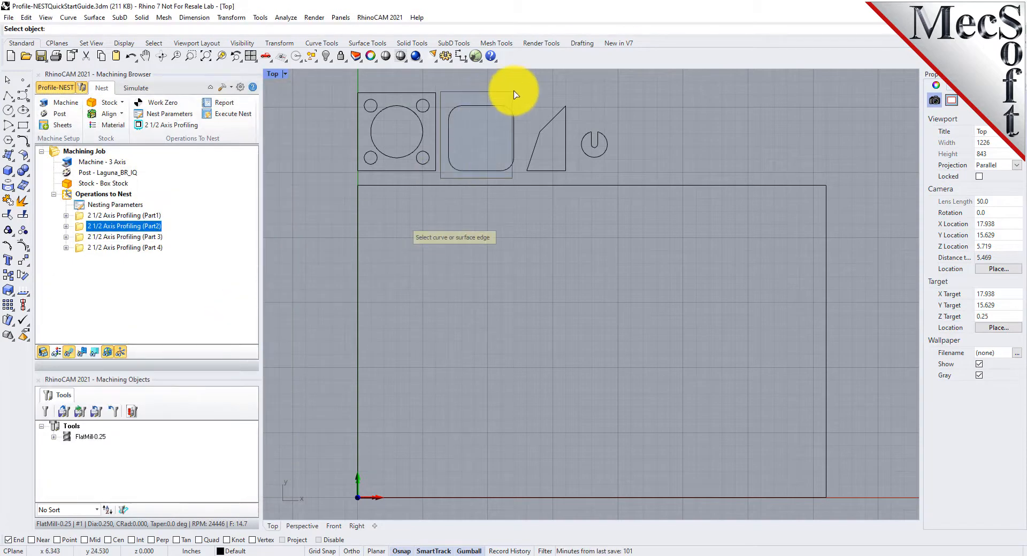
key("Return")
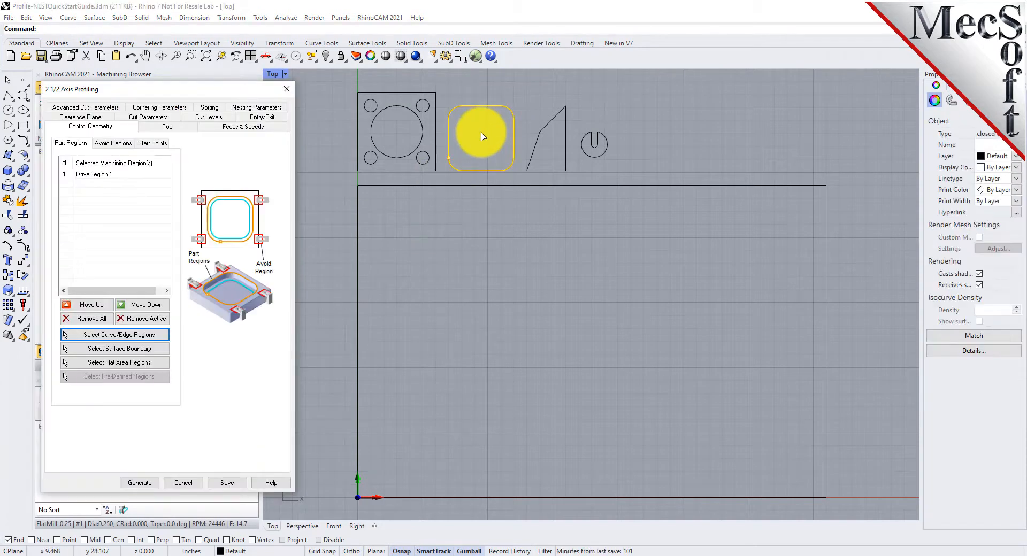
left_click(328, 321)
left_click(140, 483)
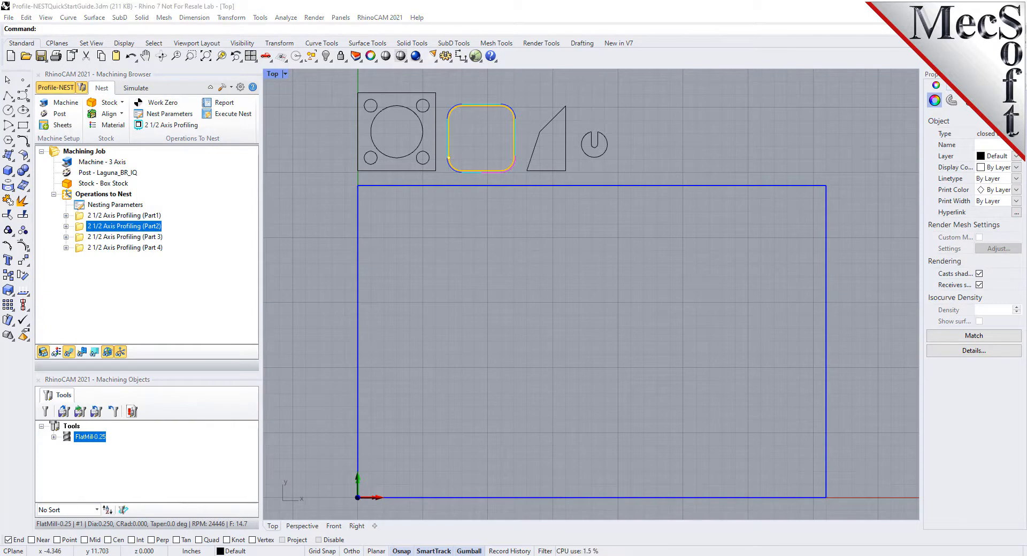
Step: Replace the machining regions of the Part 3 profiling operation with the angled four-sided outline and generate its toolpath
right_click(79, 237)
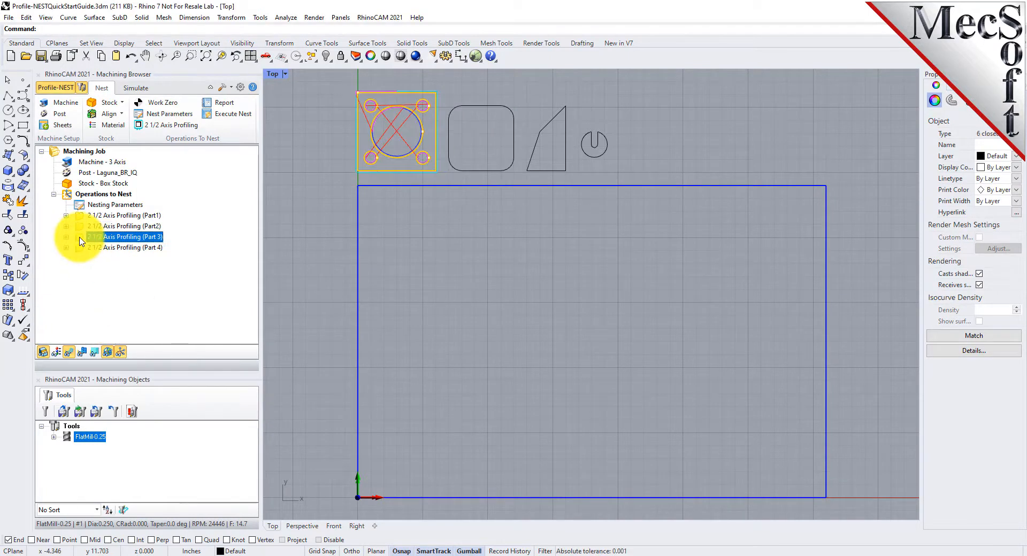
left_click(124, 331)
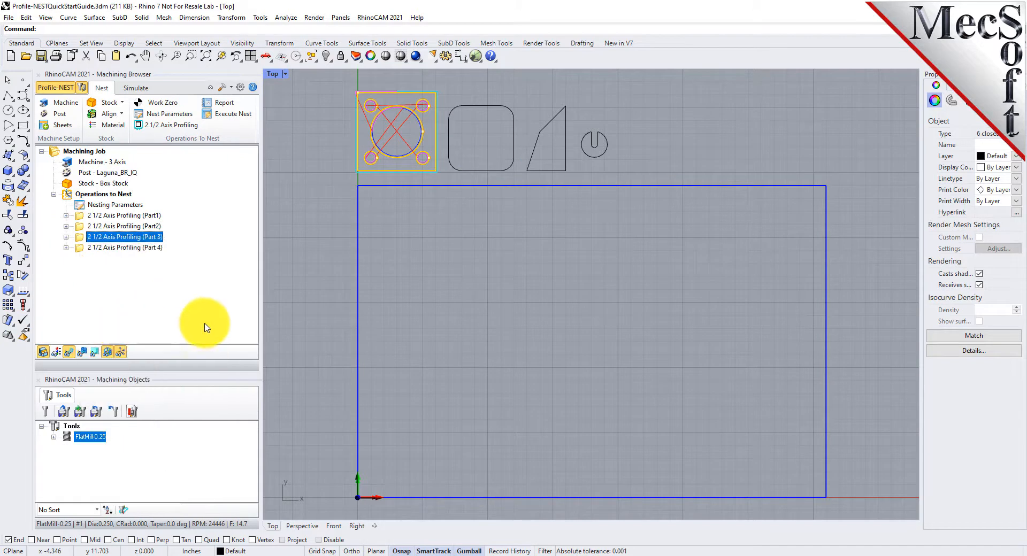
left_click(97, 320)
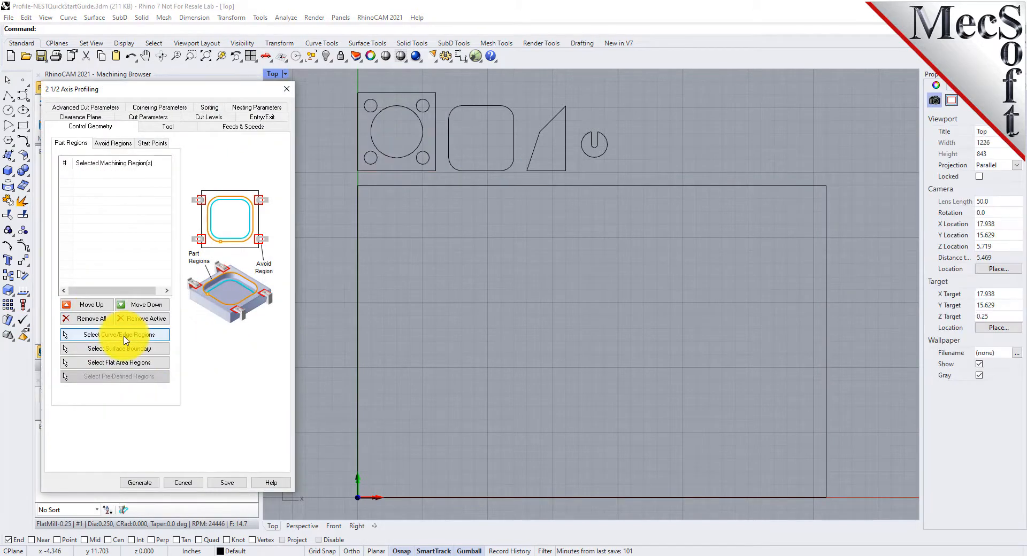
left_click(128, 336)
left_click(538, 143)
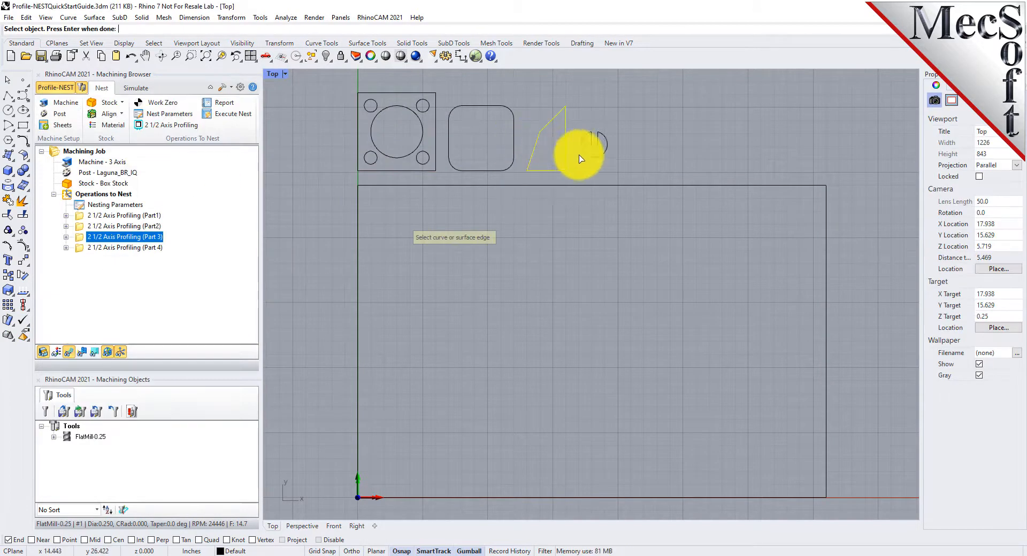
key("Return")
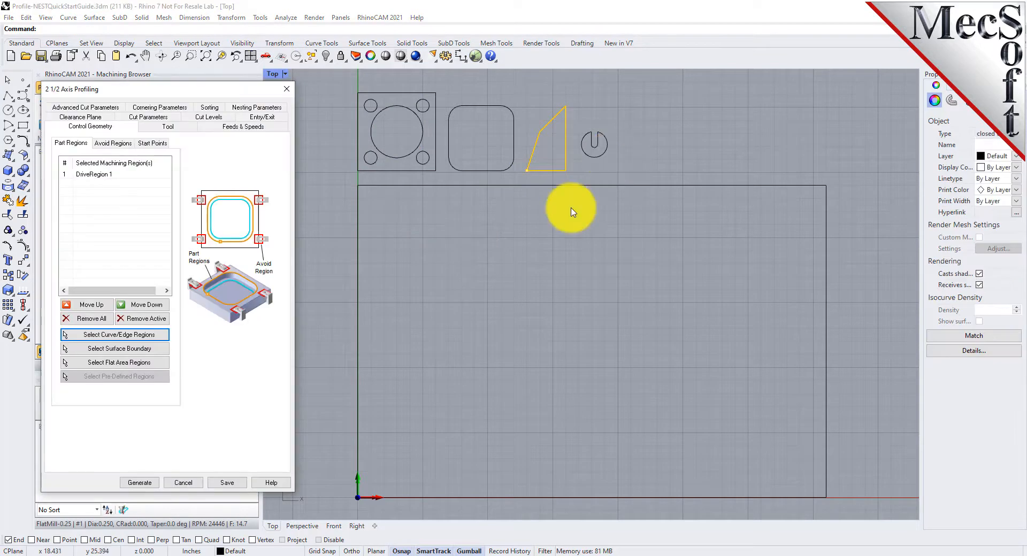
left_click(139, 482)
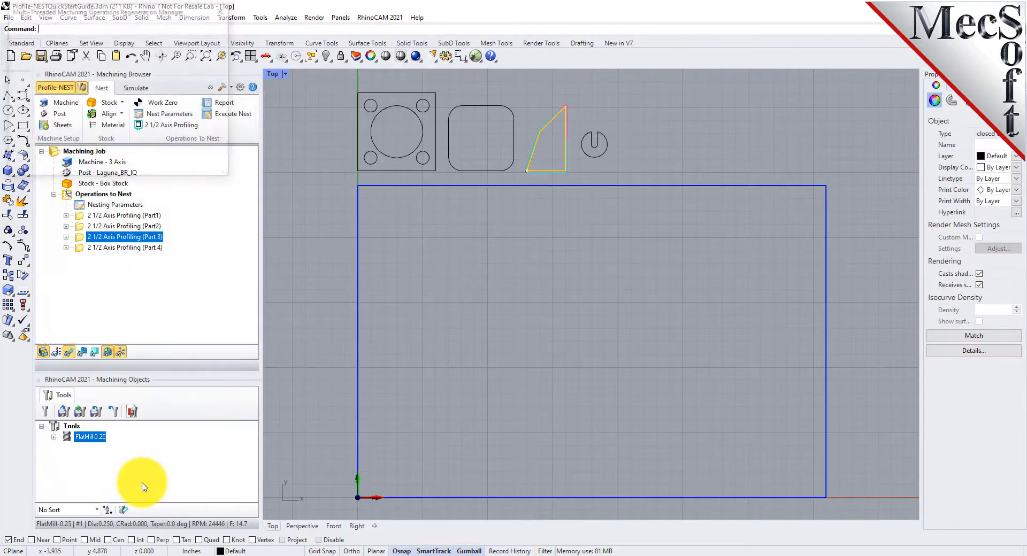
Step: Replace the machining regions of the Part 4 profiling operation with the slotted circle curve and generate its toolpath
left_click(89, 248)
right_click(83, 249)
left_click(123, 346)
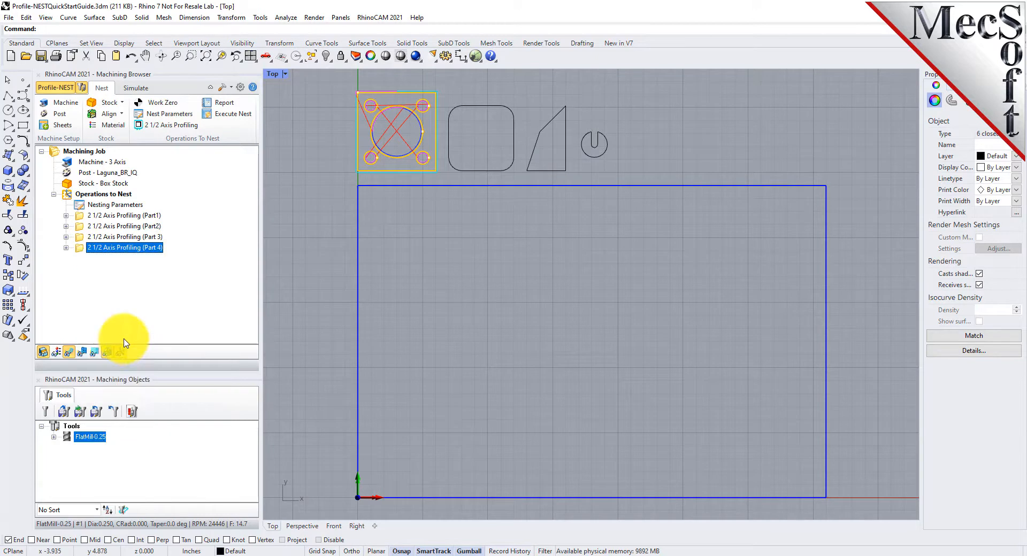
left_click(96, 321)
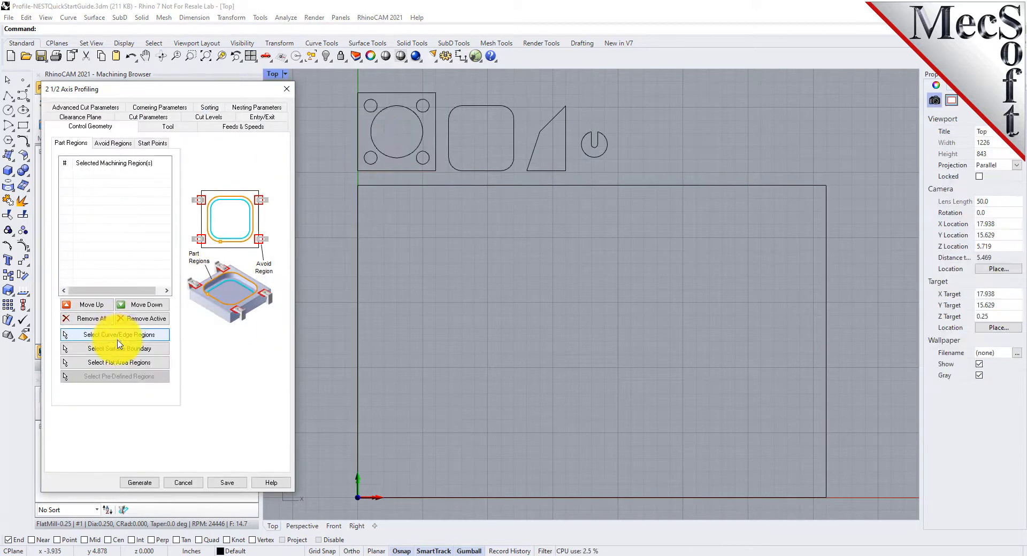
left_click(119, 336)
left_click(595, 157)
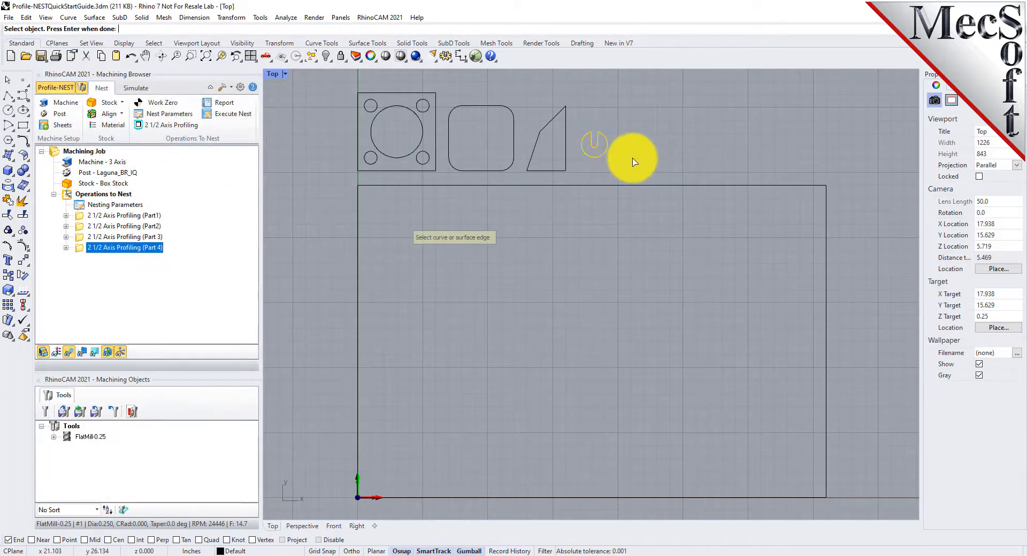
key("Return")
left_click(140, 483)
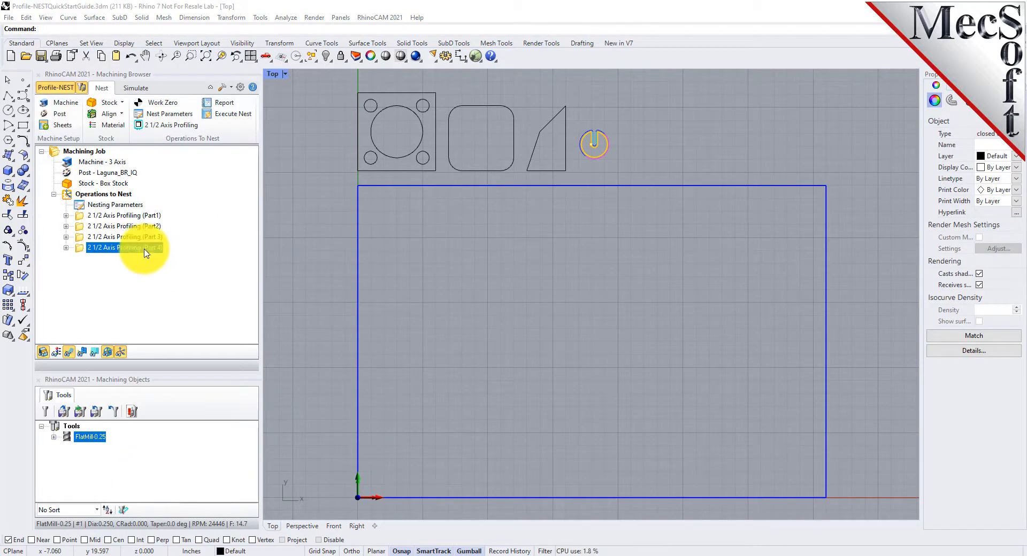
Step: Check the toolpaths of the Part 1 to Part 4 profiling operations one after another
left_click(87, 215)
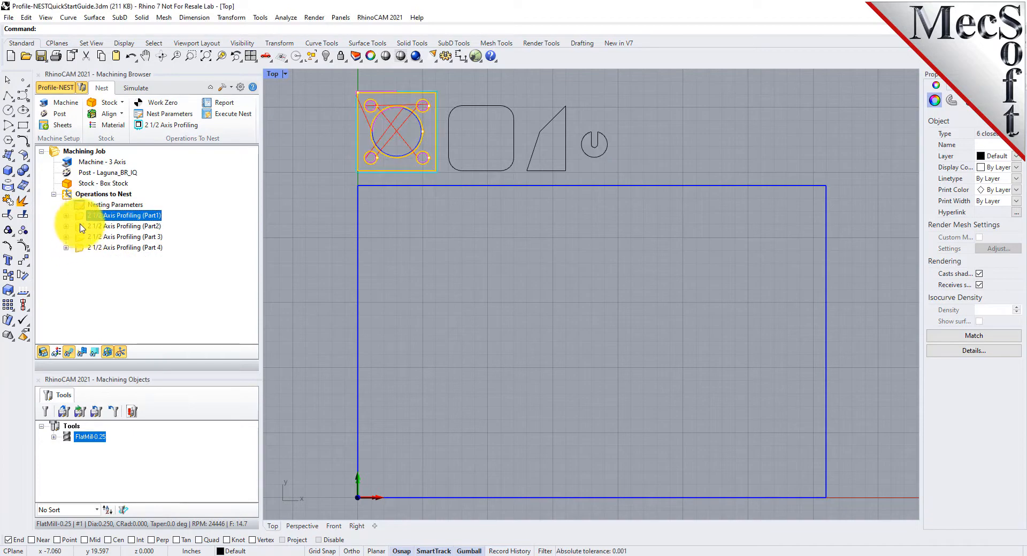
left_click(81, 226)
left_click(83, 237)
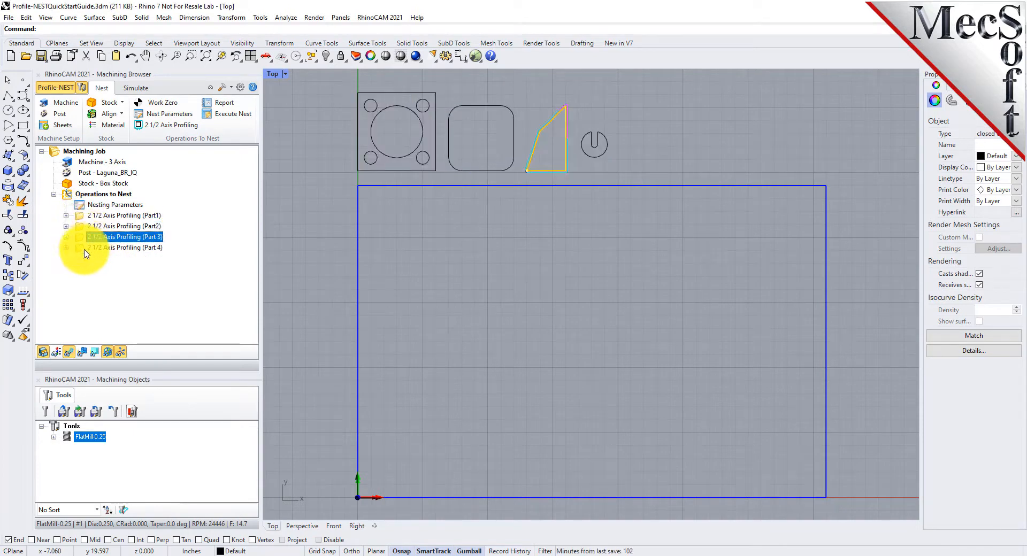
left_click(83, 250)
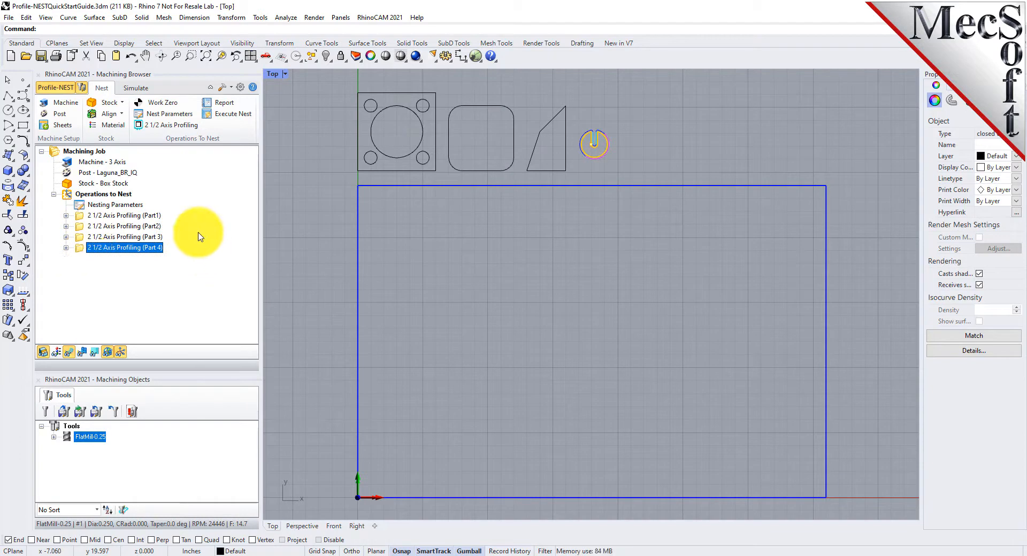
Step: Set the nesting orientation step angle to 45 and both the part-to-part and part-to-sheet distances to 0.125
left_click(176, 114)
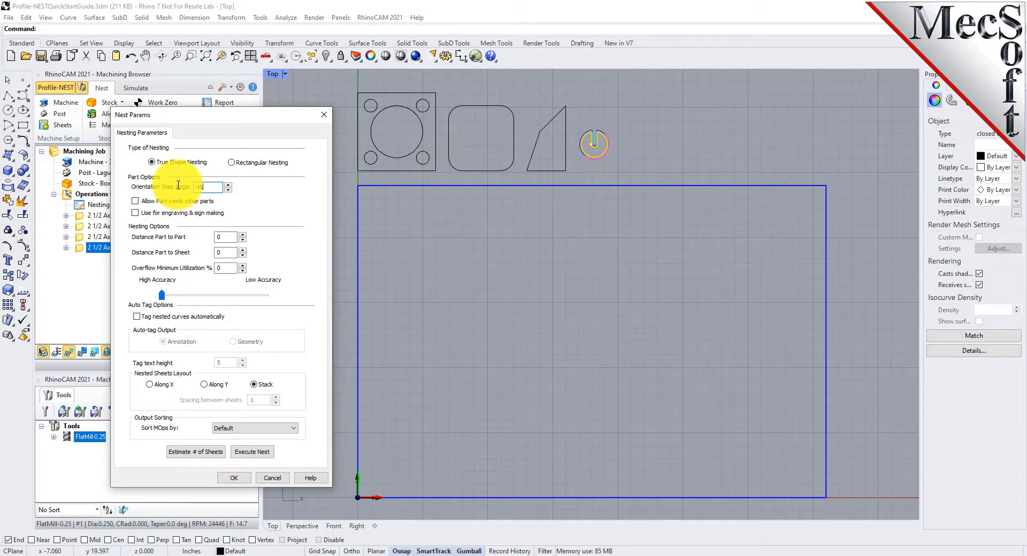
double_click(226, 236)
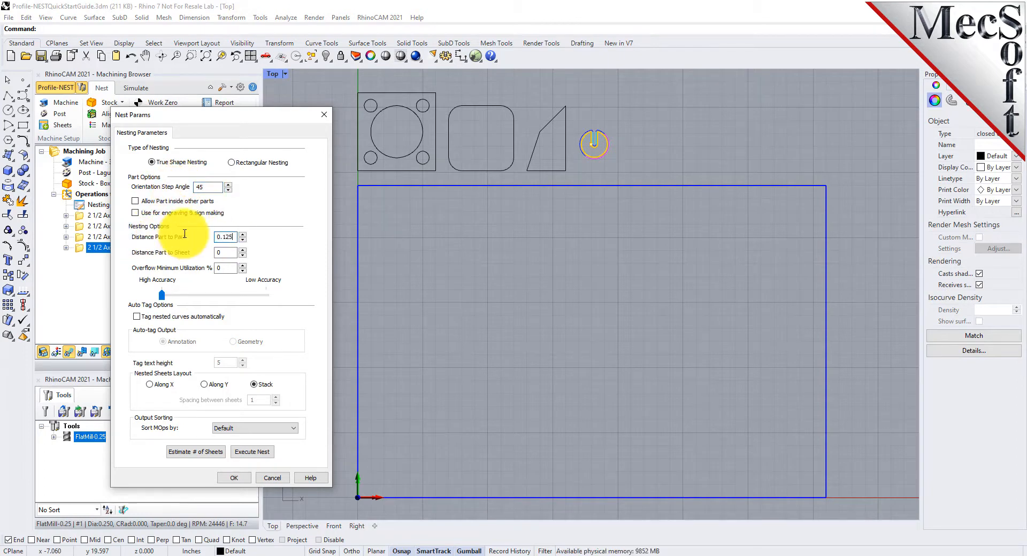
double_click(225, 252)
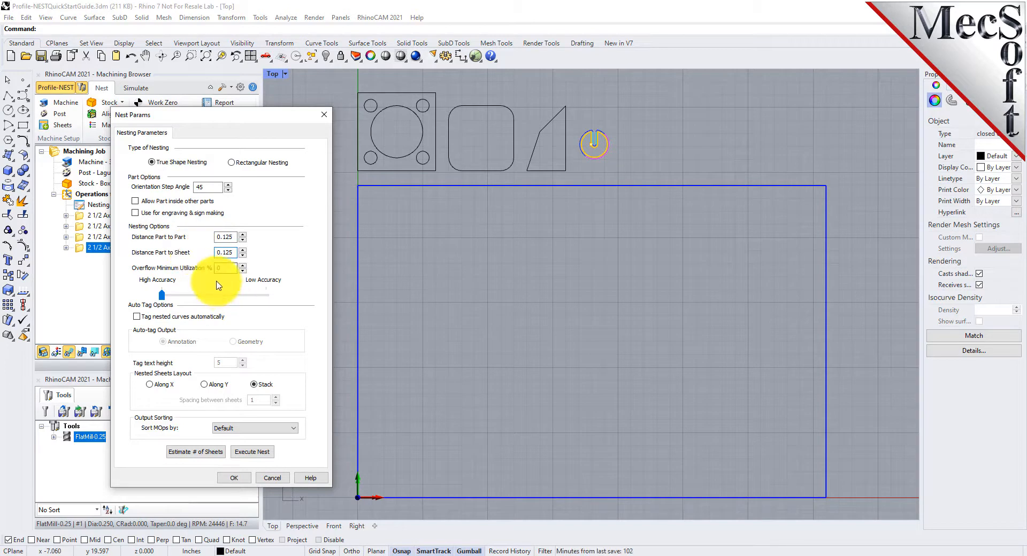
Step: Estimate the number of sheets needed, update the sheet count from the estimate and execute the nest
left_click(201, 455)
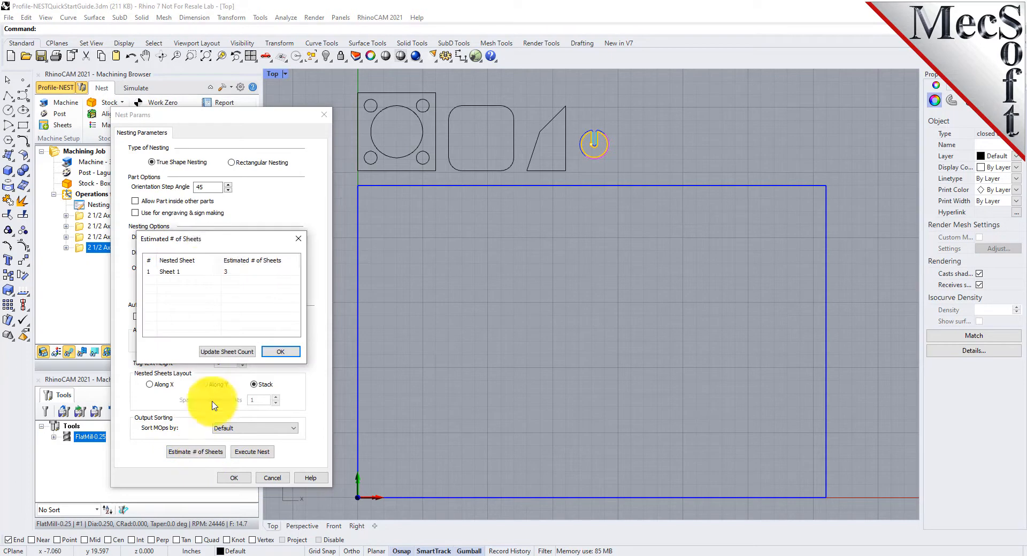
left_click_drag(203, 242, 371, 250)
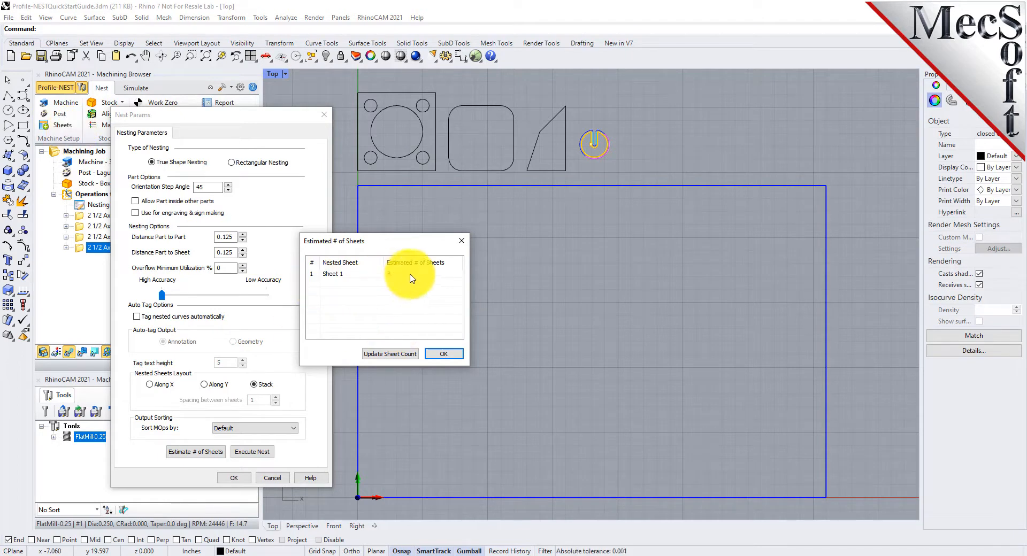
left_click(398, 354)
left_click(552, 327)
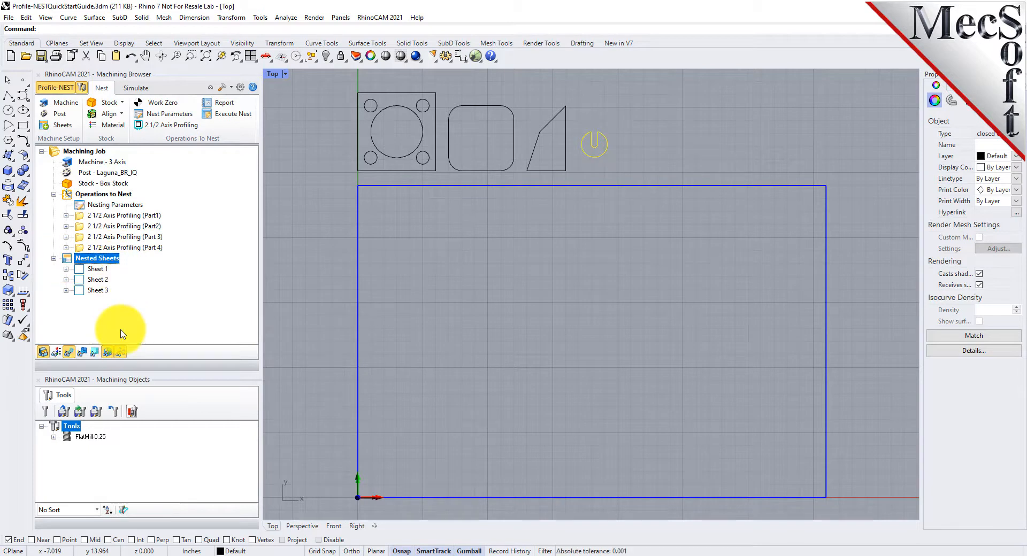
left_click(290, 298)
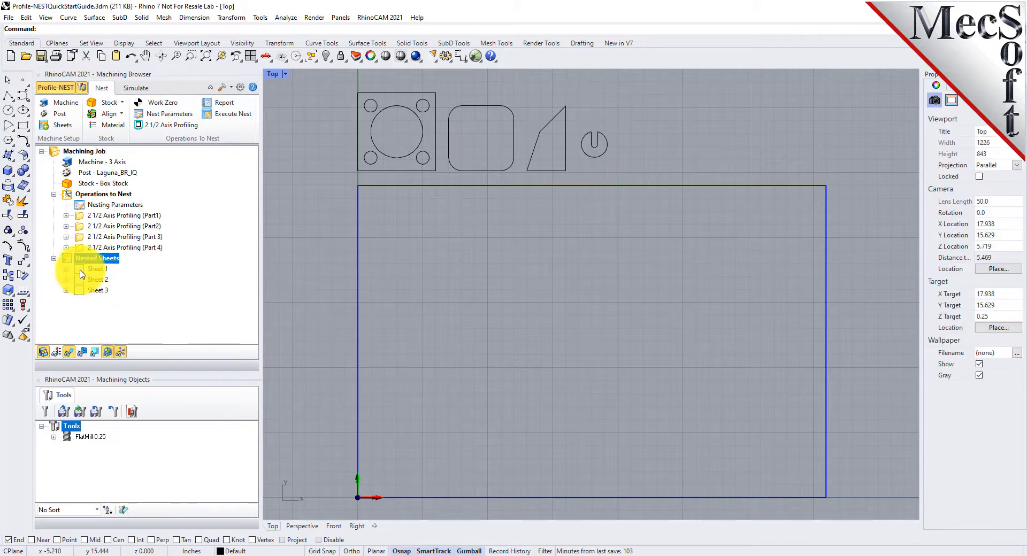
Step: Examine the nested part layouts on Sheet 1, Sheet 2 and Sheet 3
left_click(80, 270)
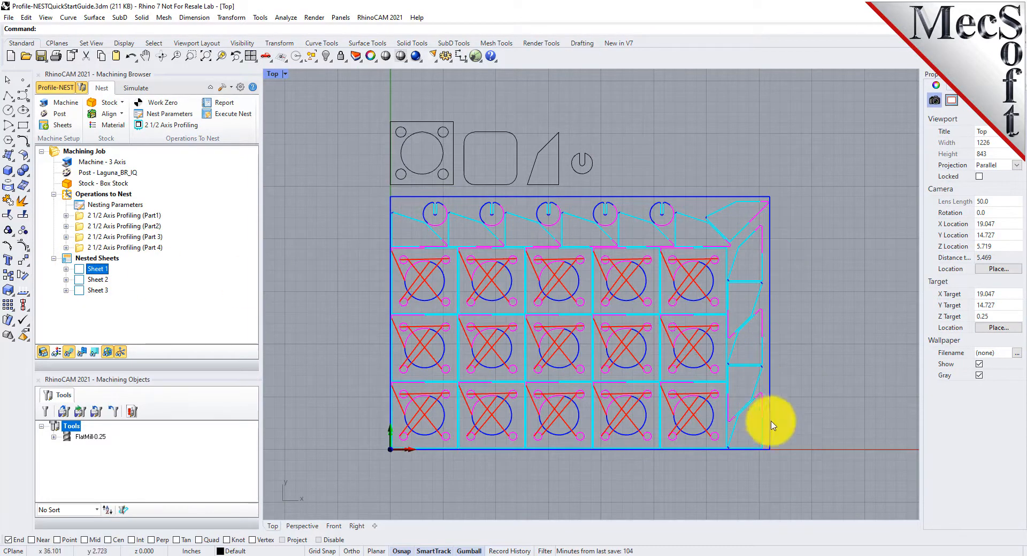
left_click(96, 280)
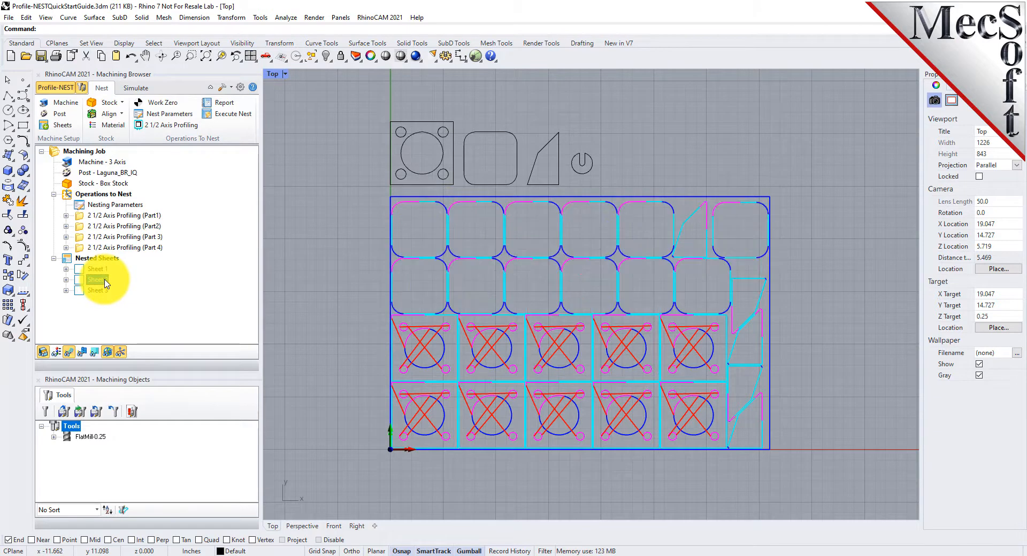
left_click(102, 290)
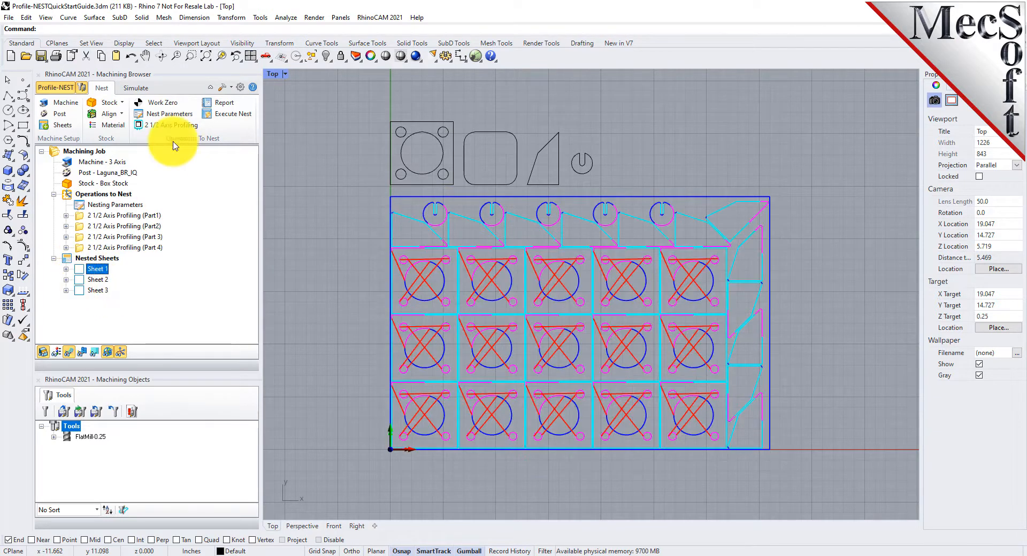
Step: Review the nesting report for each sheet's utilization and part quantities, and close it
left_click(226, 104)
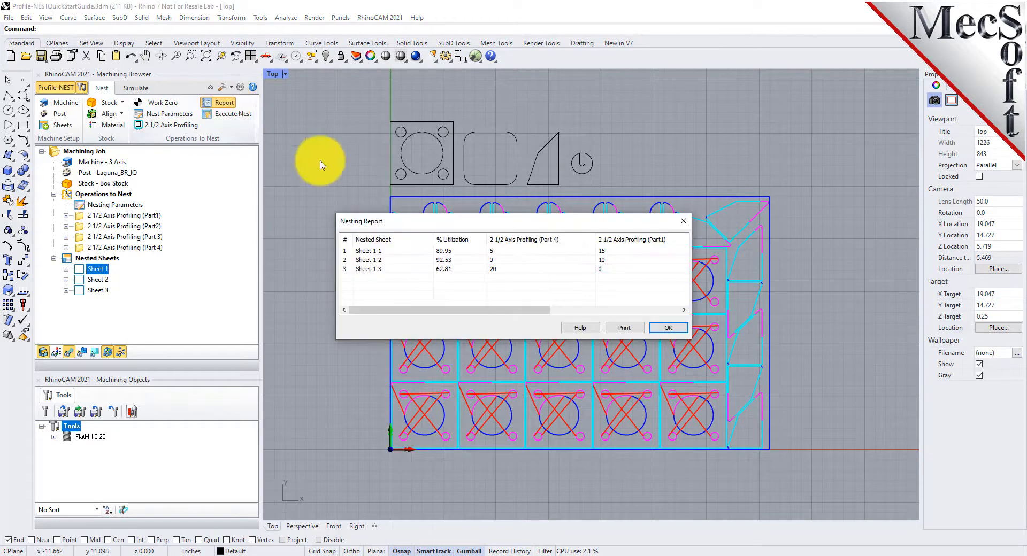
left_click_drag(479, 309, 451, 314)
left_click(666, 328)
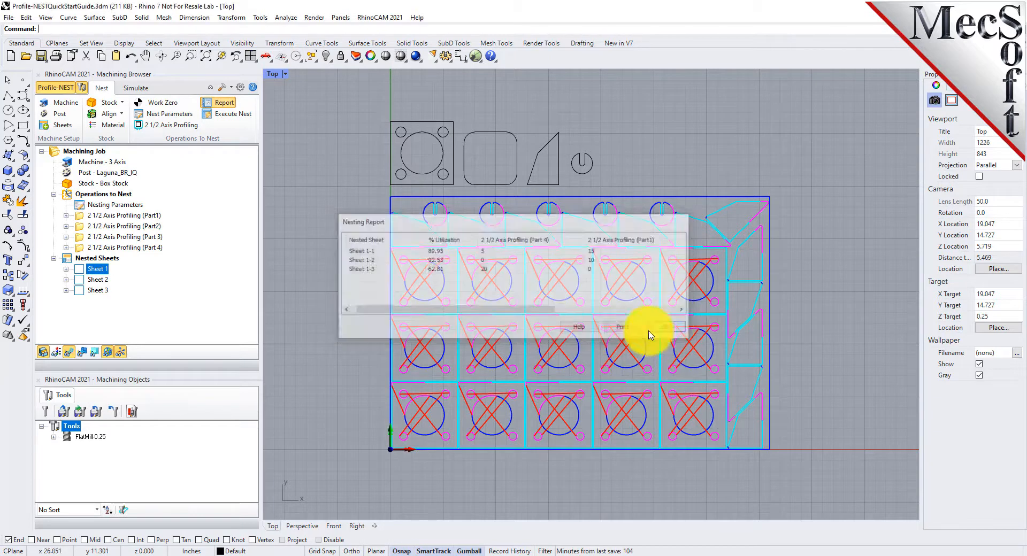
Step: Review the machining operations information for all nested sheets, including feeds and machining times, and close it
right_click(67, 261)
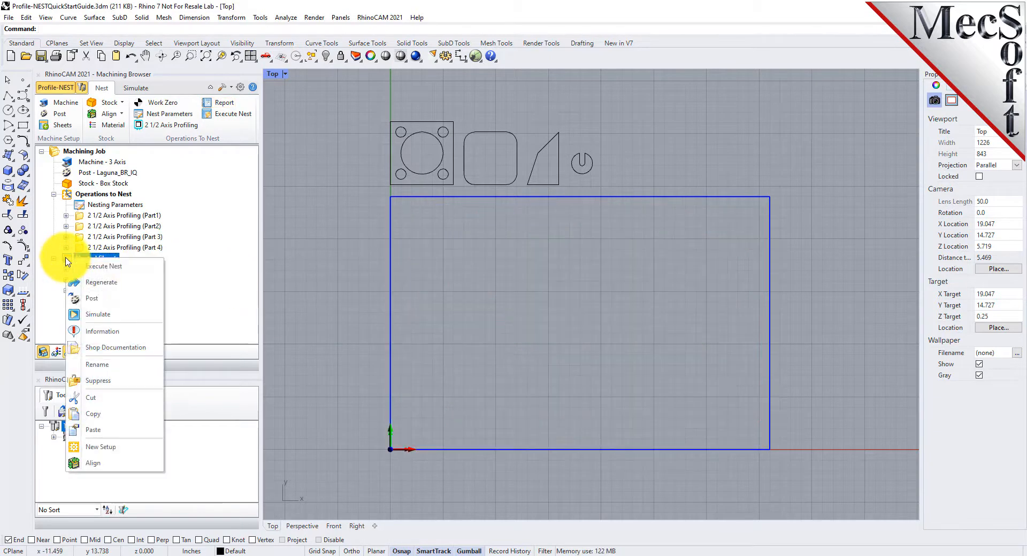
left_click(137, 338)
left_click_drag(381, 57, 392, 40)
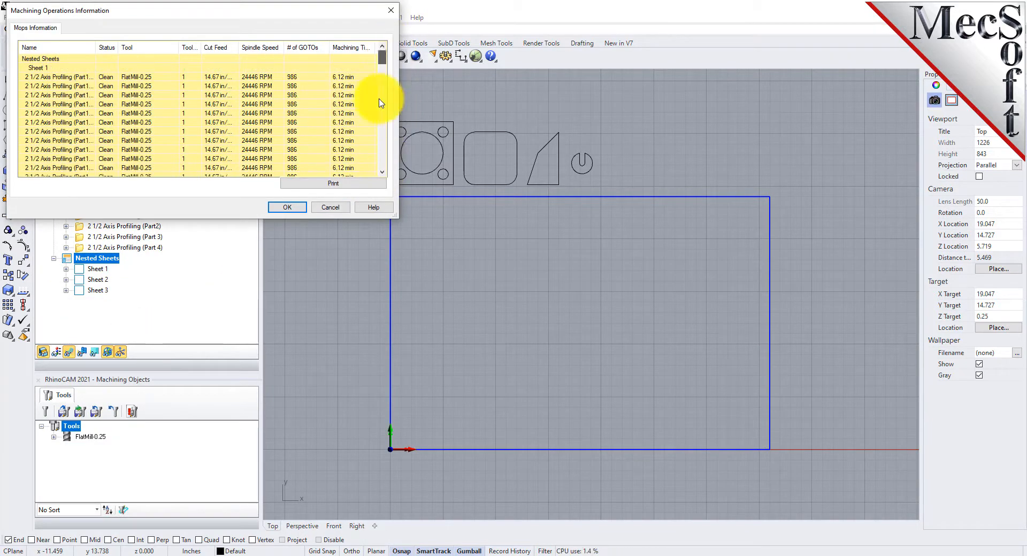
left_click(343, 209)
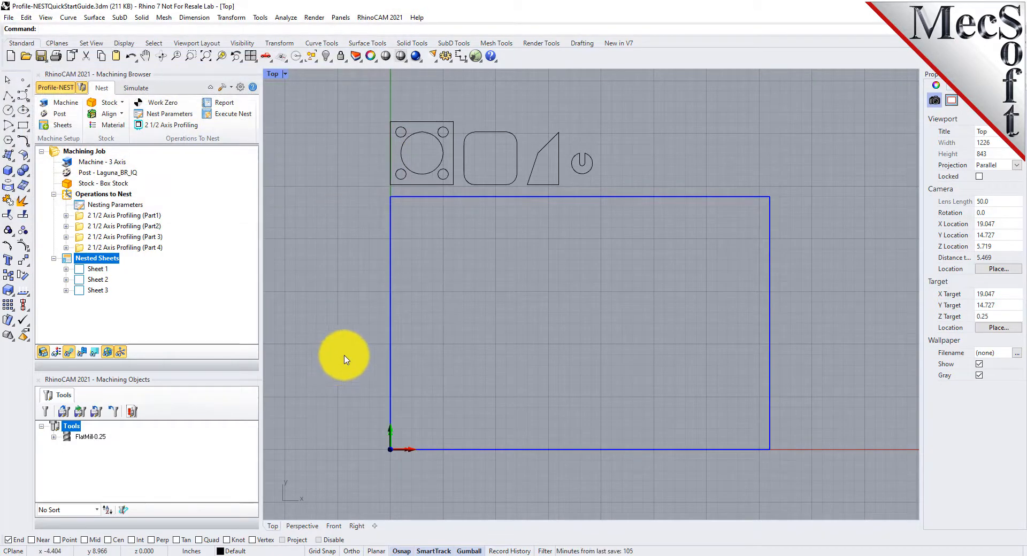
Step: Simulate the 2 1/2 Axis Profiling operations to nest, viewing the toolpaths in the Perspective view
left_click(103, 195)
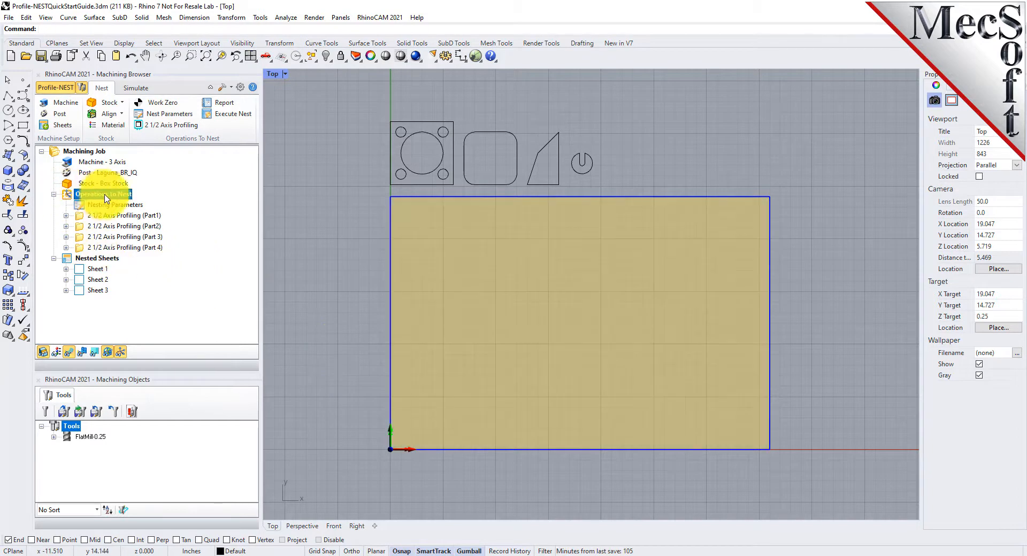
right_click(115, 198)
left_click(152, 170)
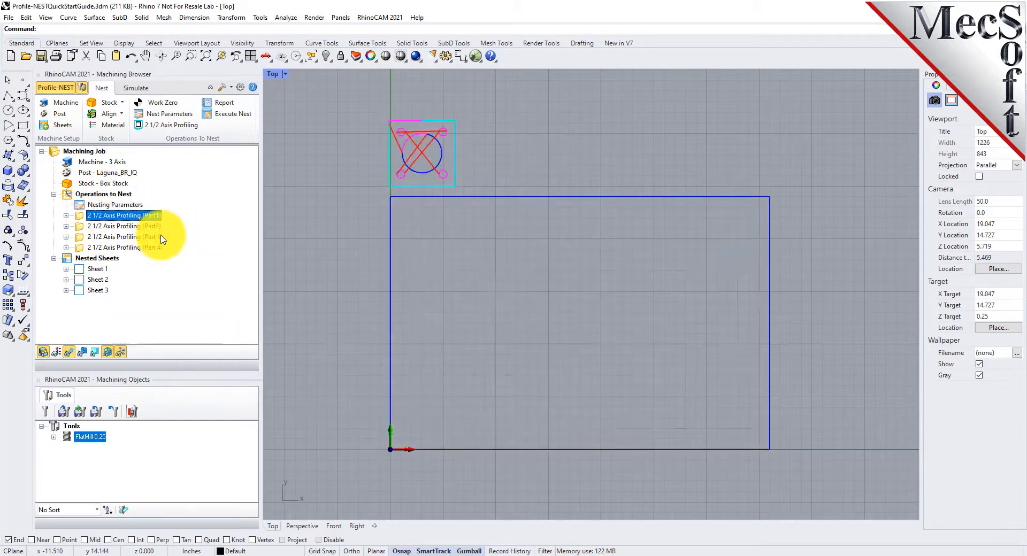
left_click(271, 60)
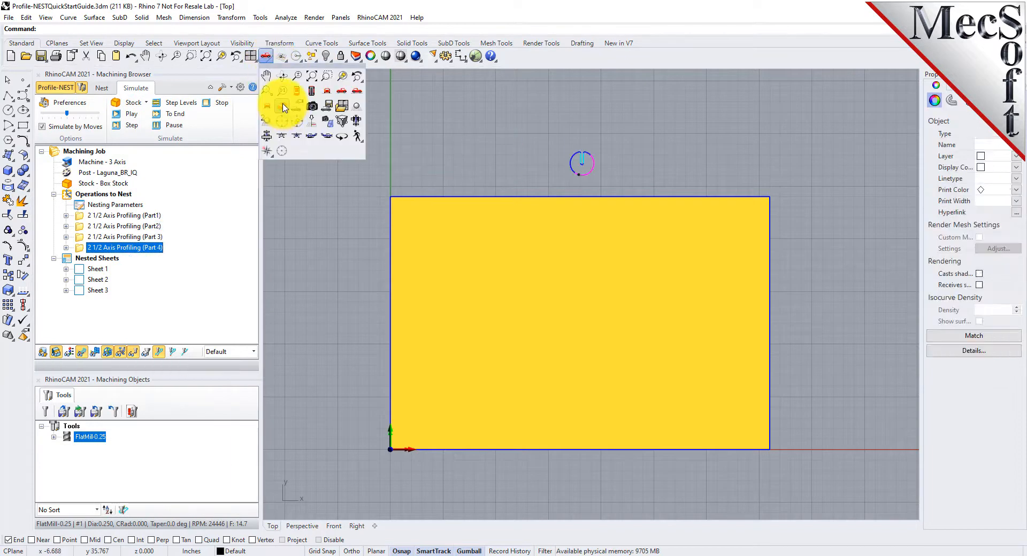
left_click(282, 105)
scroll(535, 174, "up", 4)
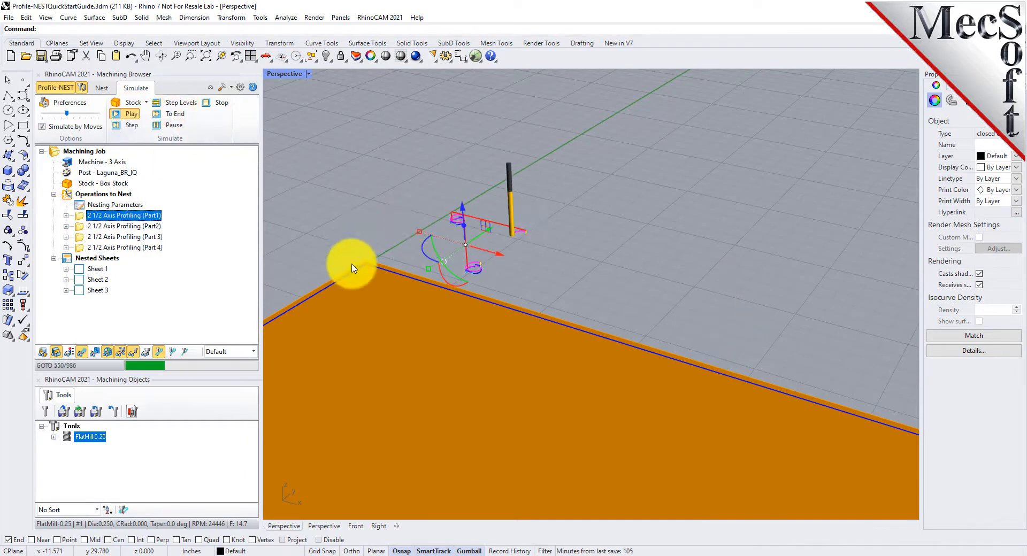
Step: Review the box stock's corner coordinates and dimensions, and close the stock settings without changes
double_click(69, 184)
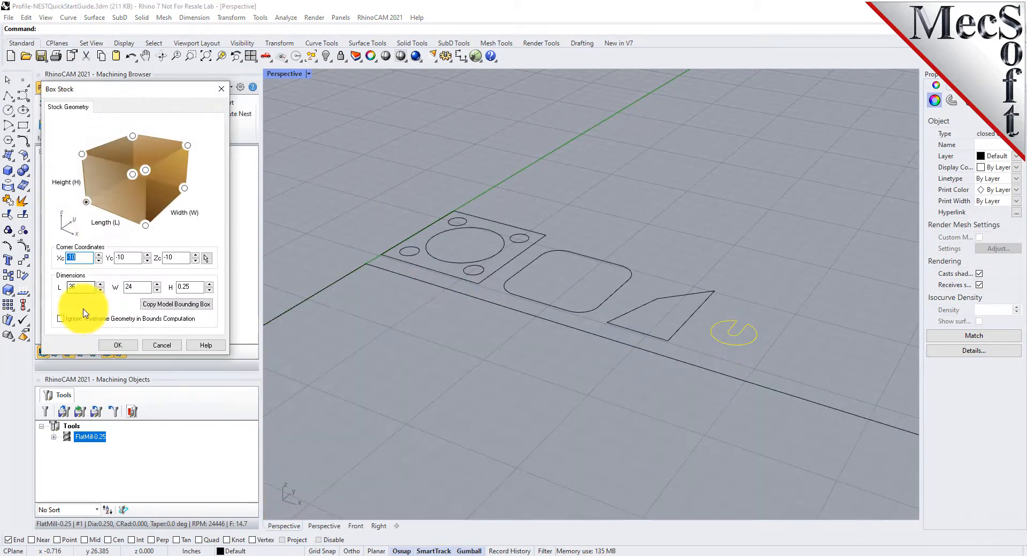
left_click(162, 345)
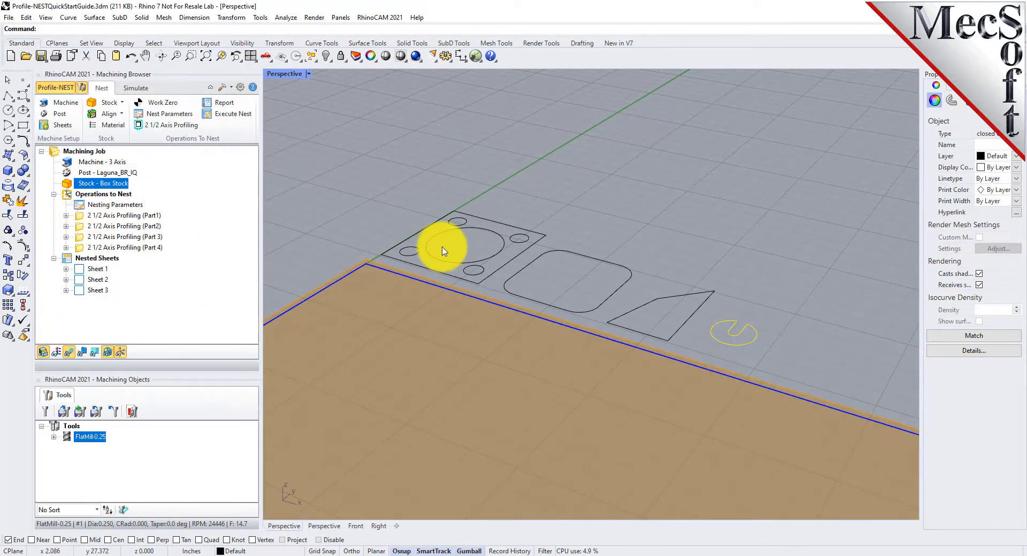
scroll(546, 181, "down", 3)
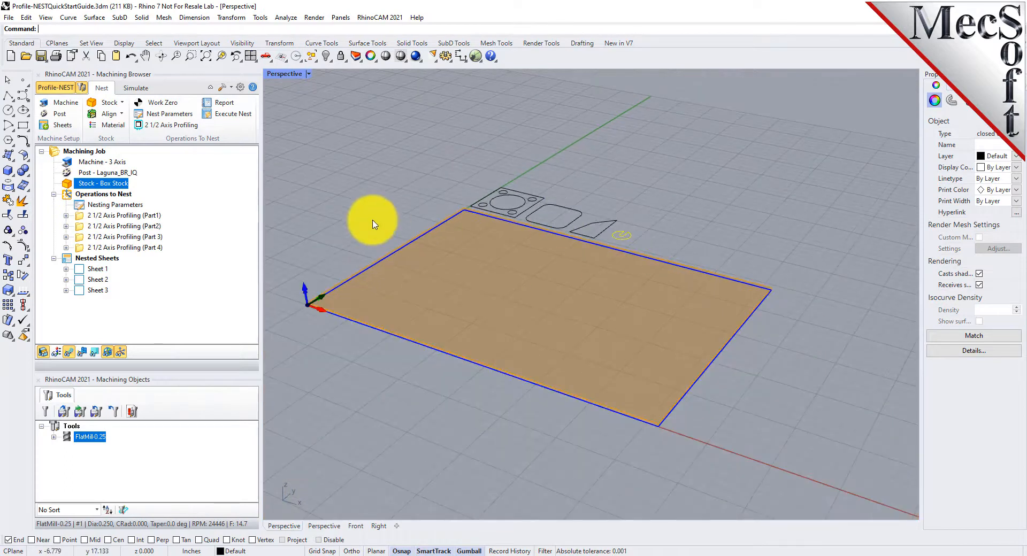
scroll(353, 259, "up", 2)
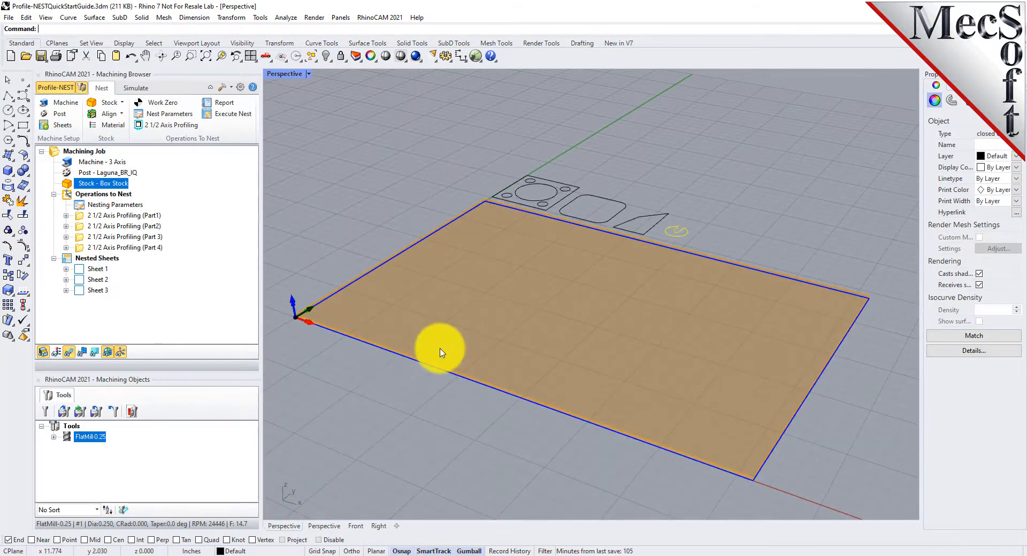
Step: Simulate the machining of nested Sheet 1 through to the end
left_click(86, 270)
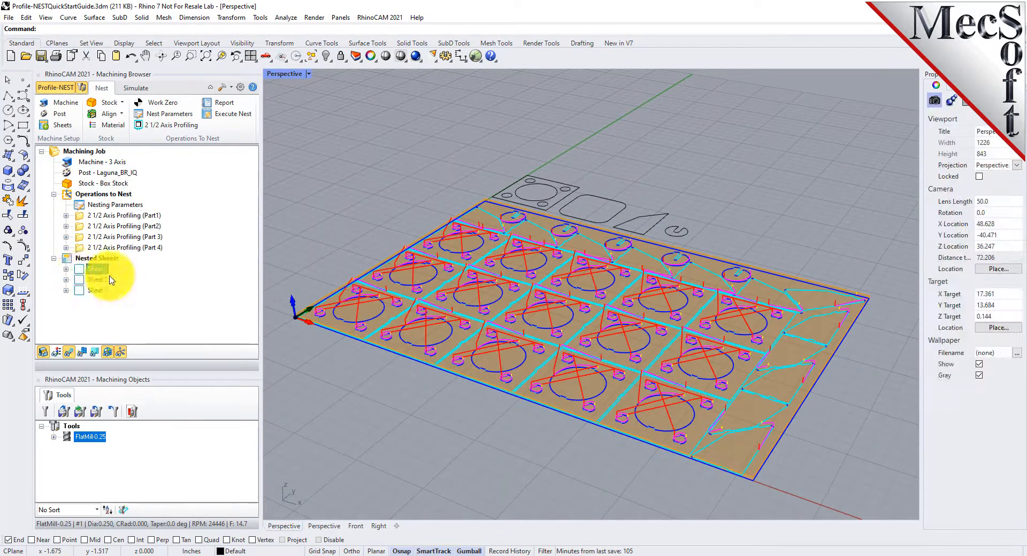
right_click(85, 271)
left_click(113, 311)
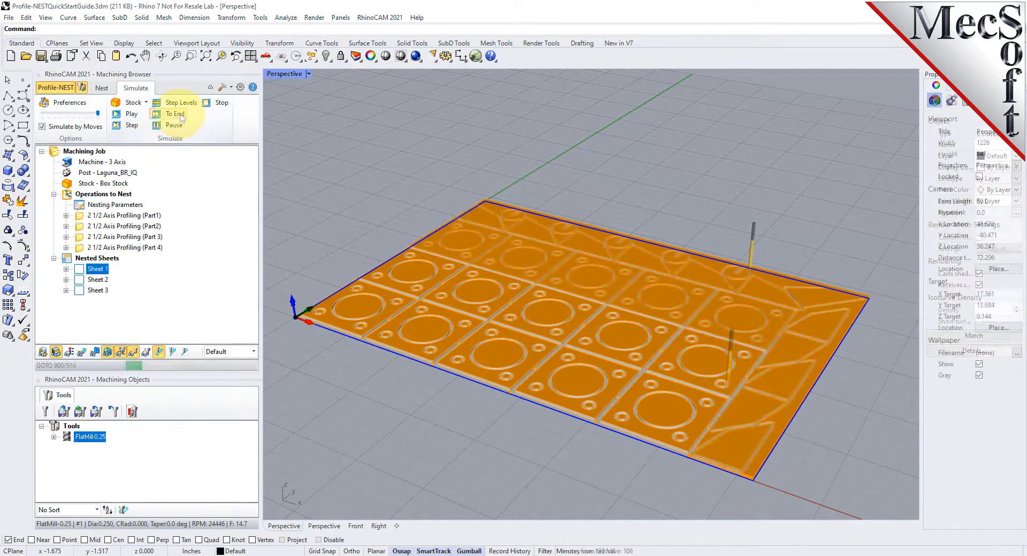
left_click(160, 56)
left_click_drag(573, 344, 601, 401)
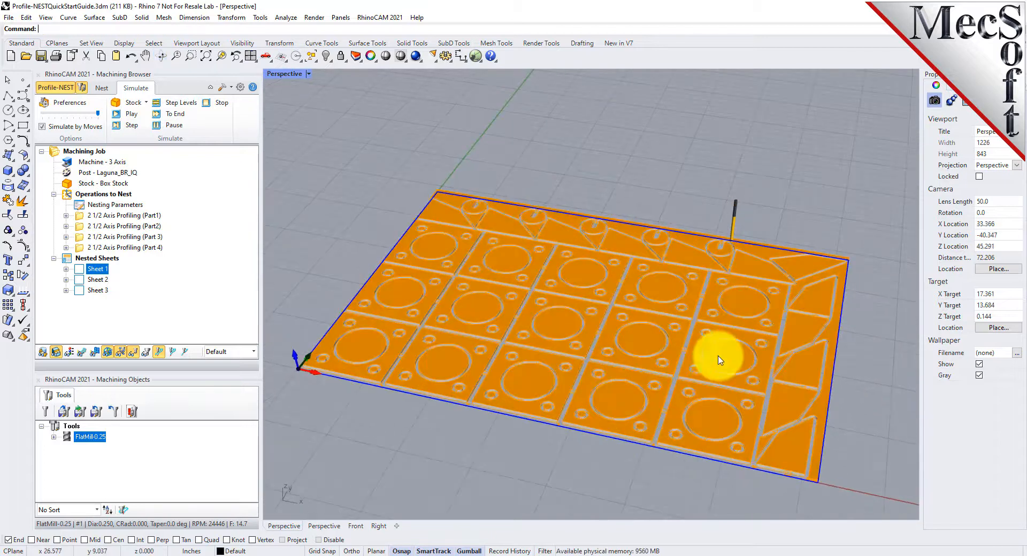
Step: Examine the simulated cuts on Sheet 1 up close and compare them with the original part curves beside the sheet
scroll(731, 252, "up", 2)
scroll(731, 254, "up", 5)
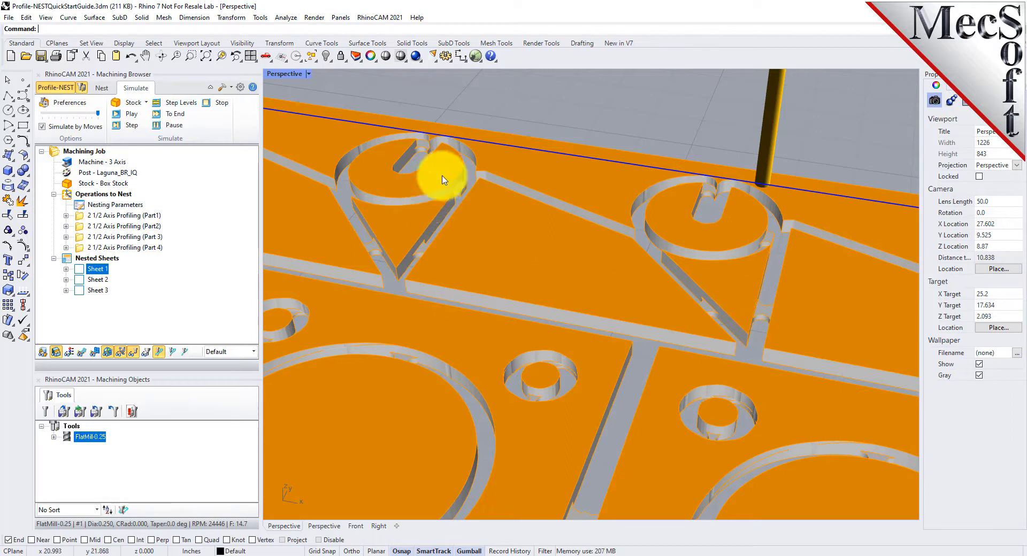
scroll(482, 161, "down", 3)
scroll(493, 139, "down", 5)
scroll(728, 184, "down", 5)
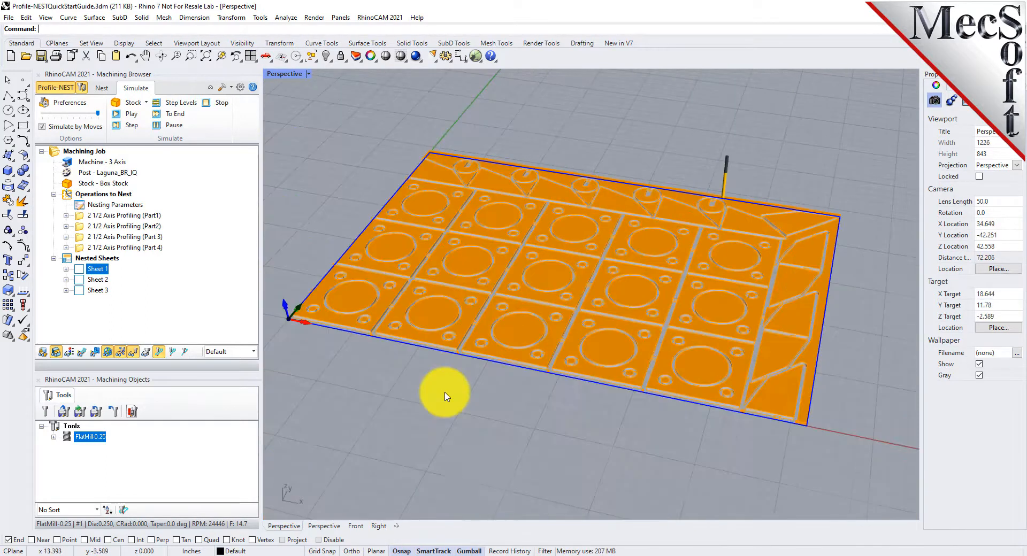
left_click(103, 89)
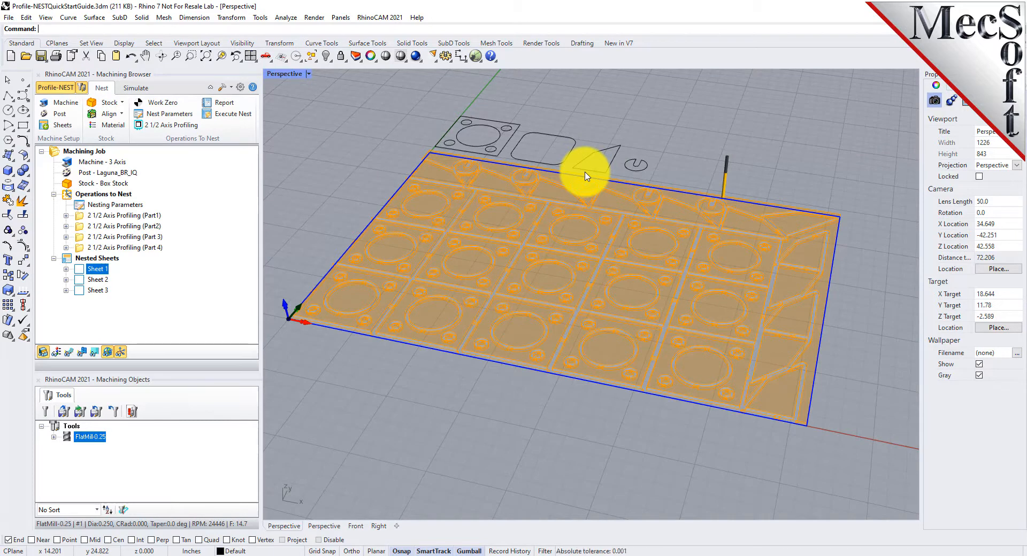
scroll(628, 147, "up", 8)
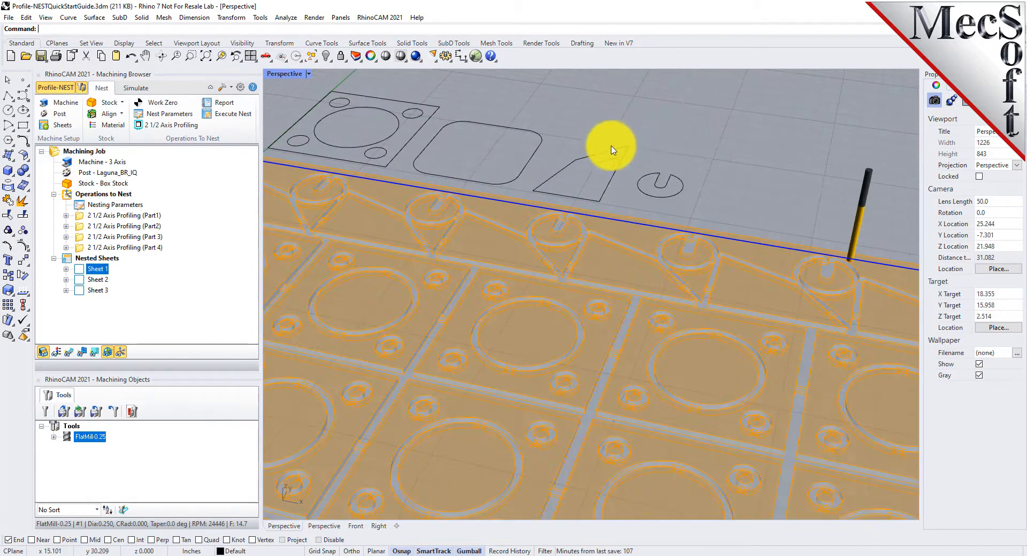
scroll(616, 142, "down", 10)
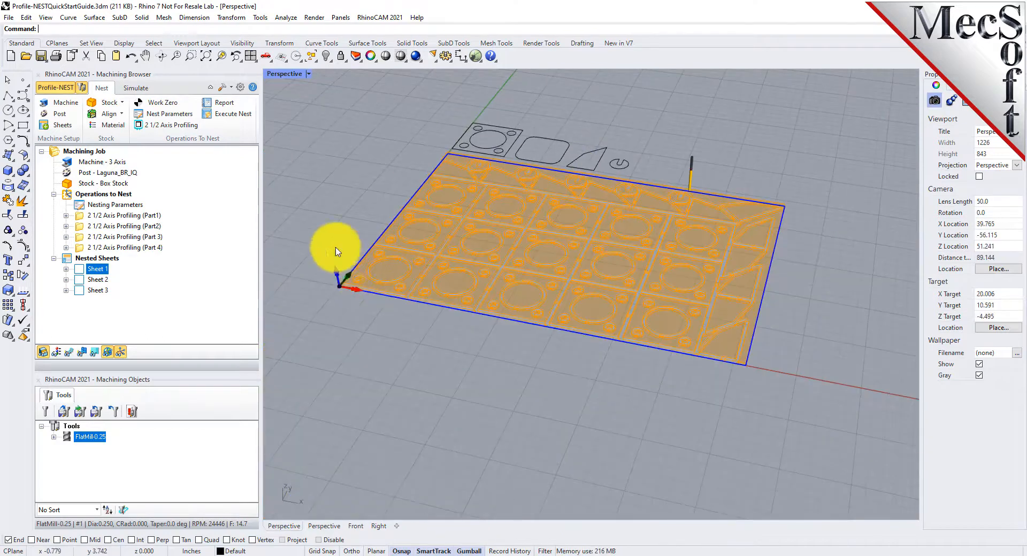
Step: Set the Part 3 profiling operation's nesting orientation to fixed, generate the operation and execute the nest again
right_click(82, 239)
left_click(122, 331)
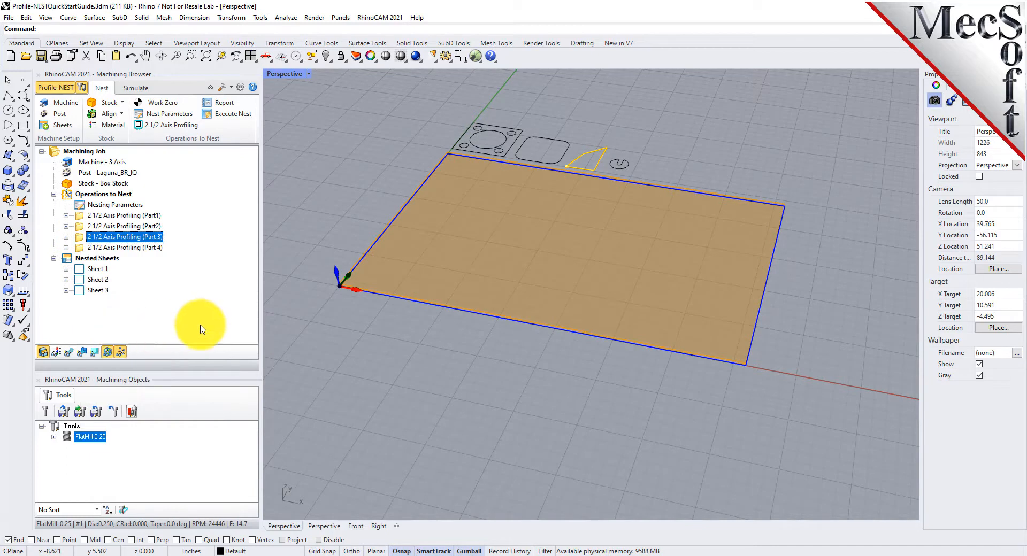
left_click(256, 126)
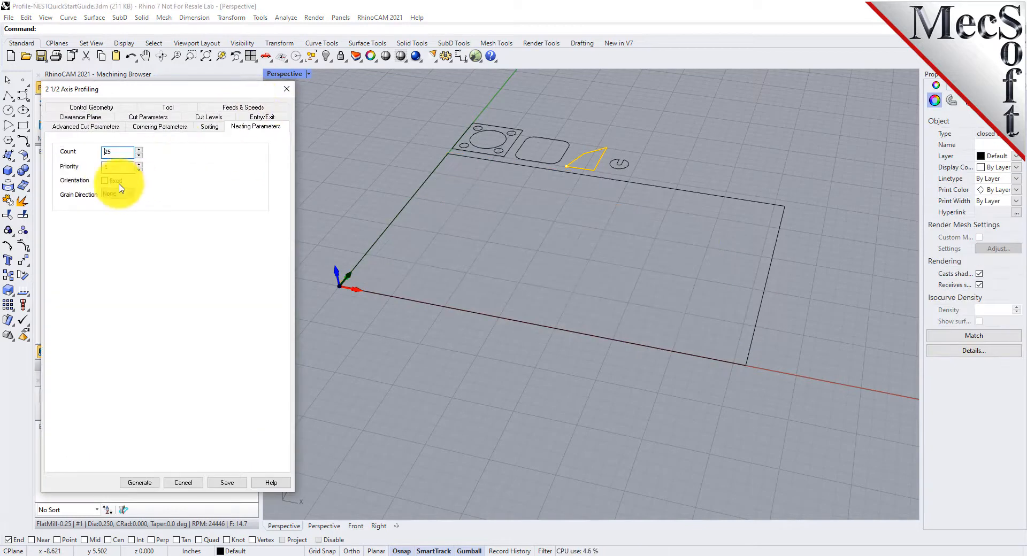
left_click(104, 181)
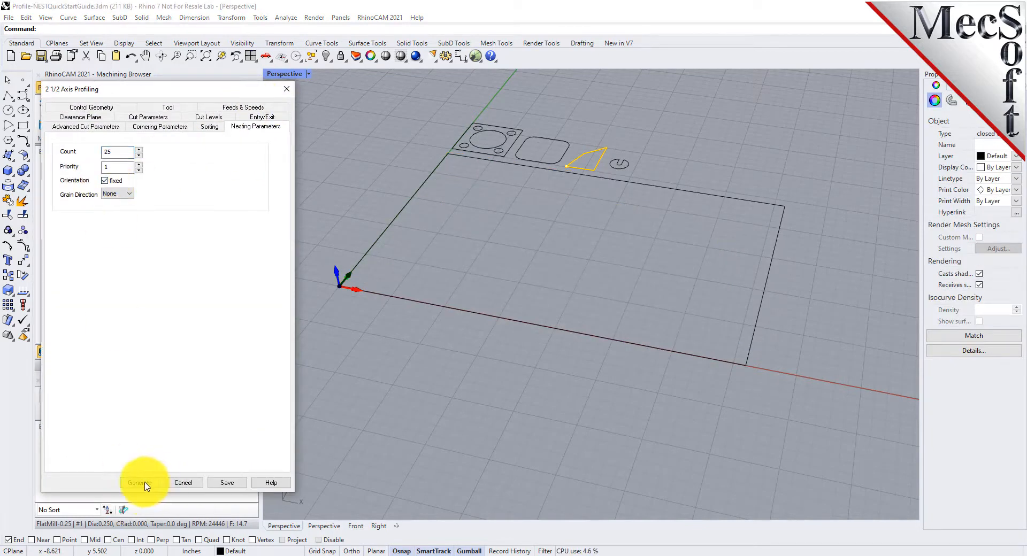
left_click(149, 485)
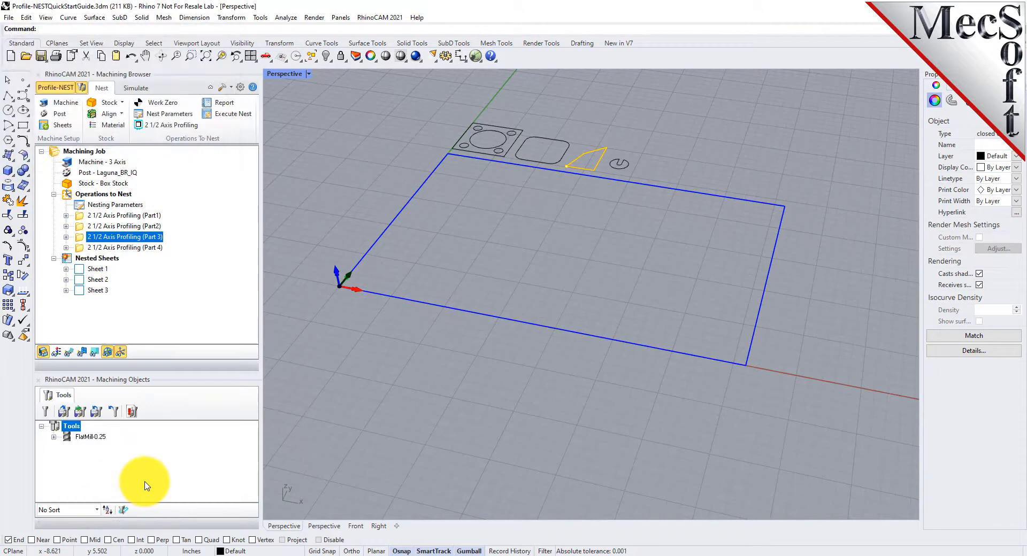
left_click(97, 258)
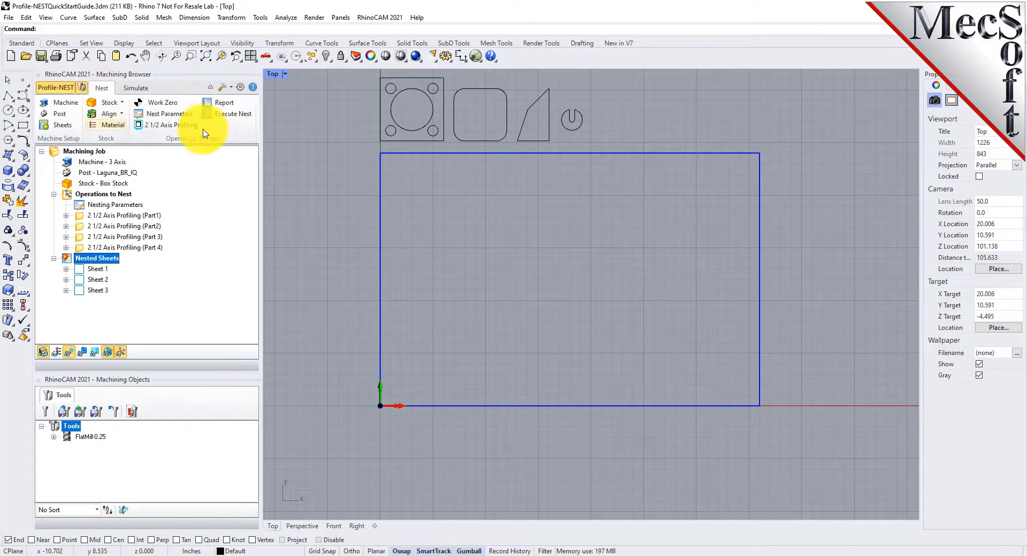
left_click(241, 115)
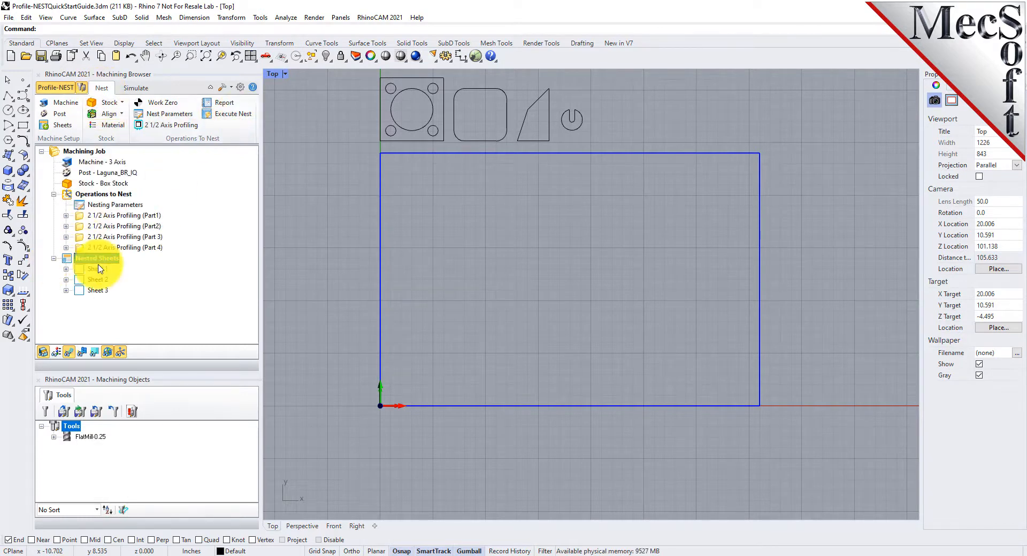
Step: Examine the updated part layouts and Part 3 orientation on Sheet 1, Sheet 2 and Sheet 3
left_click(81, 270)
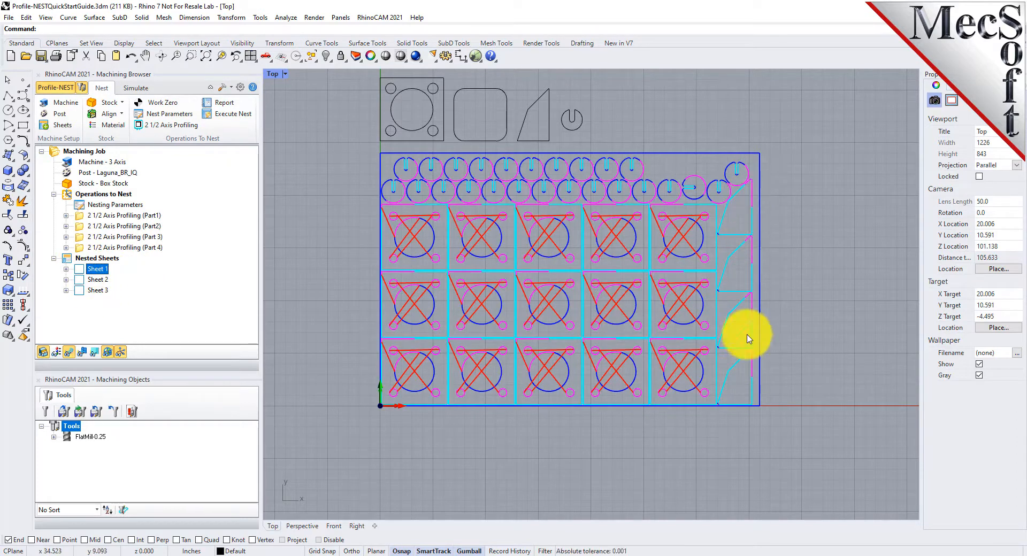
left_click(88, 279)
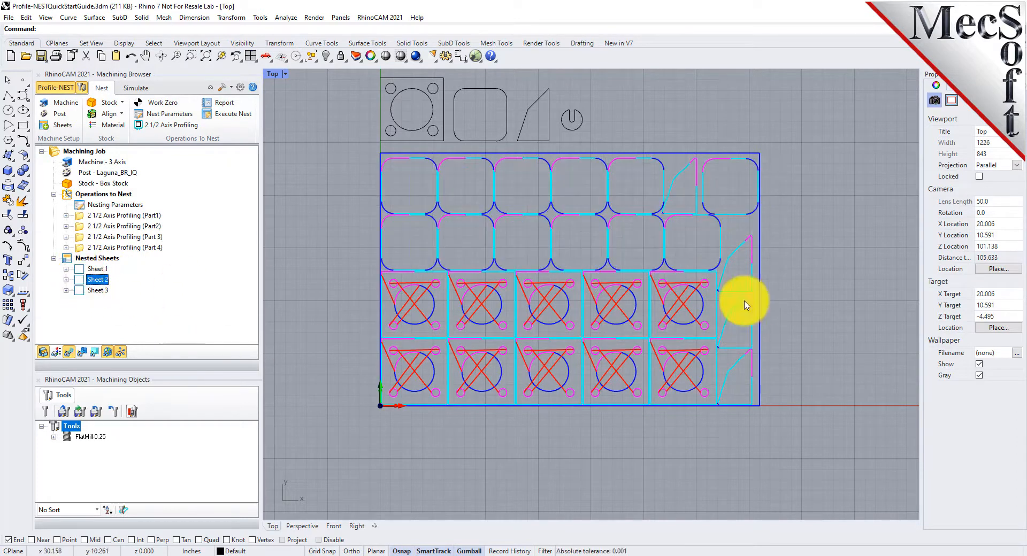
left_click(79, 291)
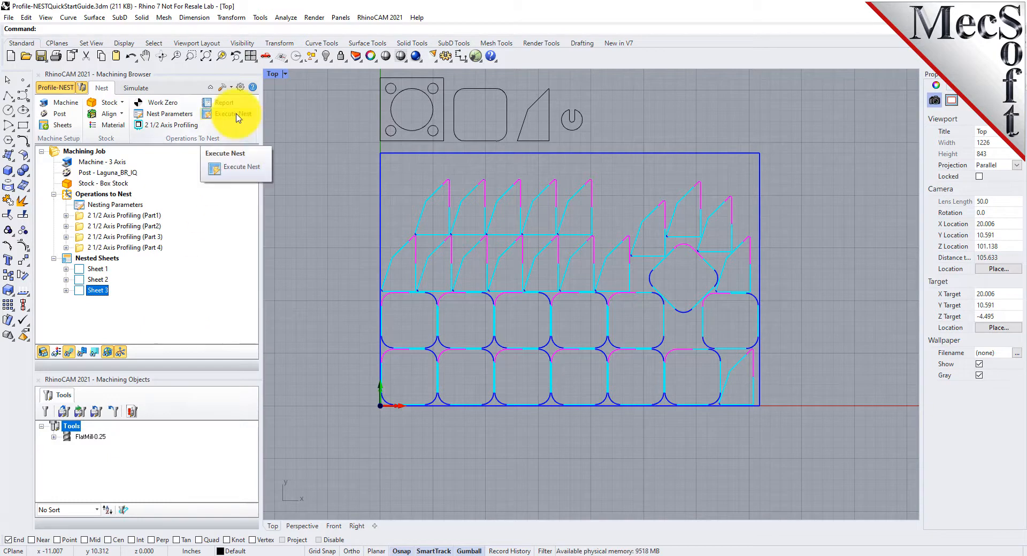
left_click(81, 270)
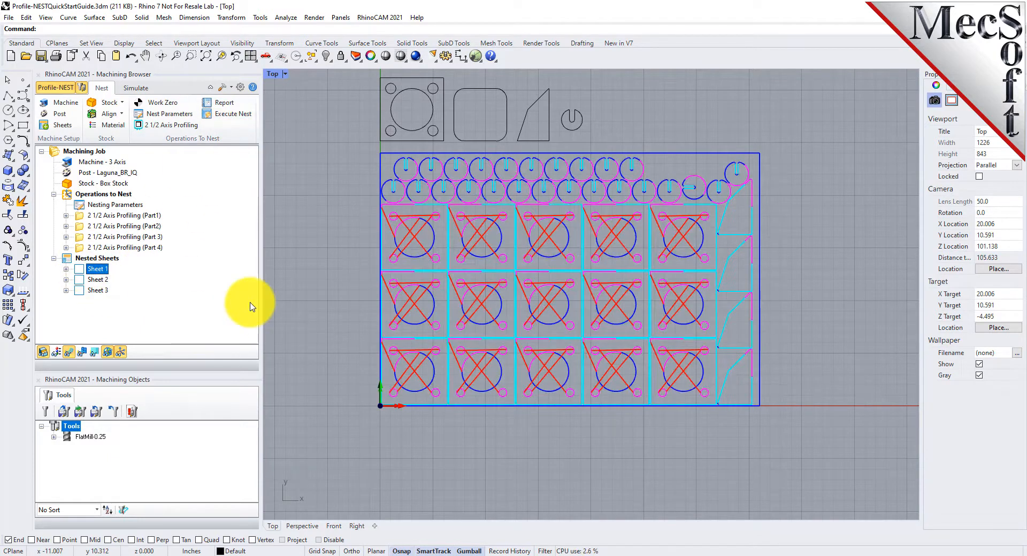
left_click(207, 59)
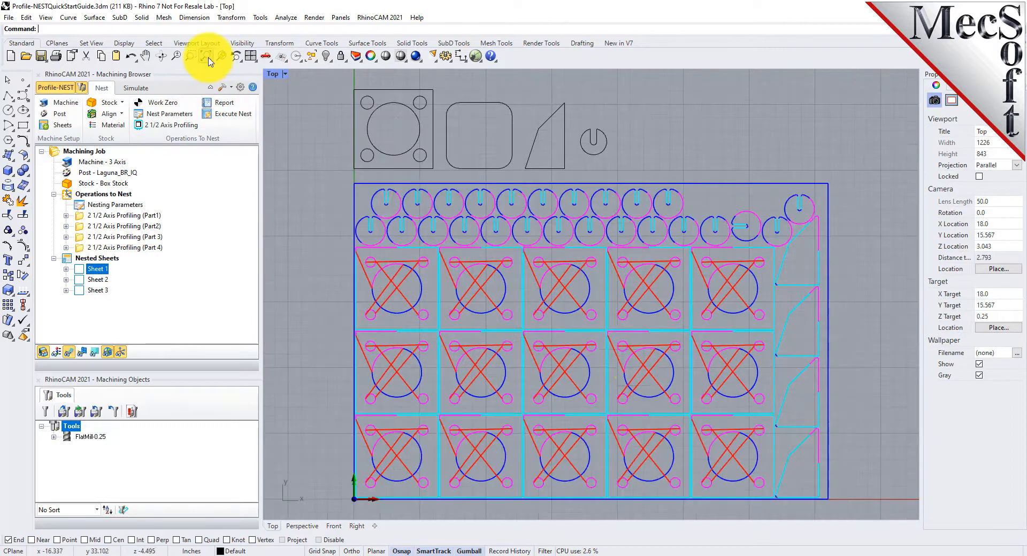
Step: Review the individual profiling operations listed under Sheet 1 against the original Part1 operation, and collapse the list
left_click(66, 270)
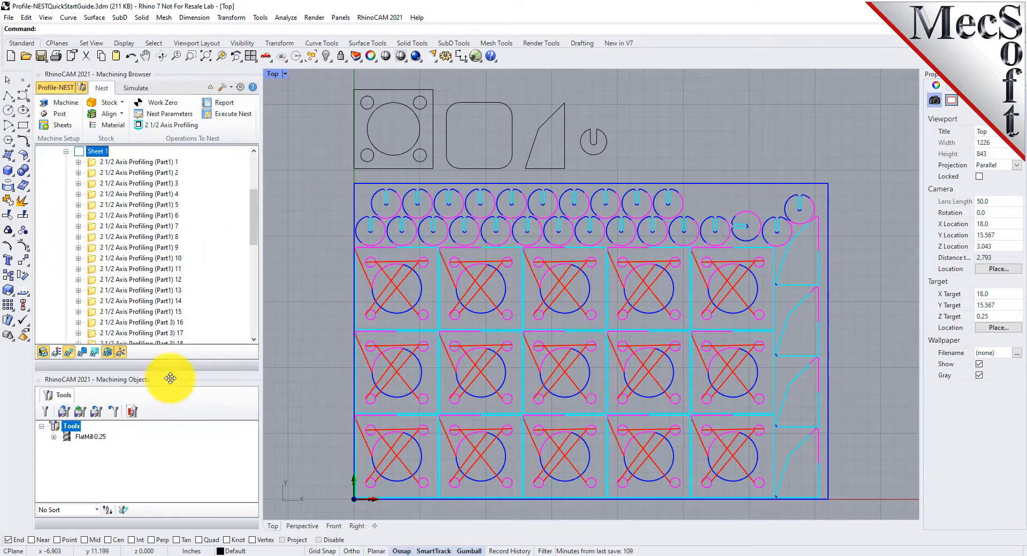
left_click_drag(170, 371, 165, 435)
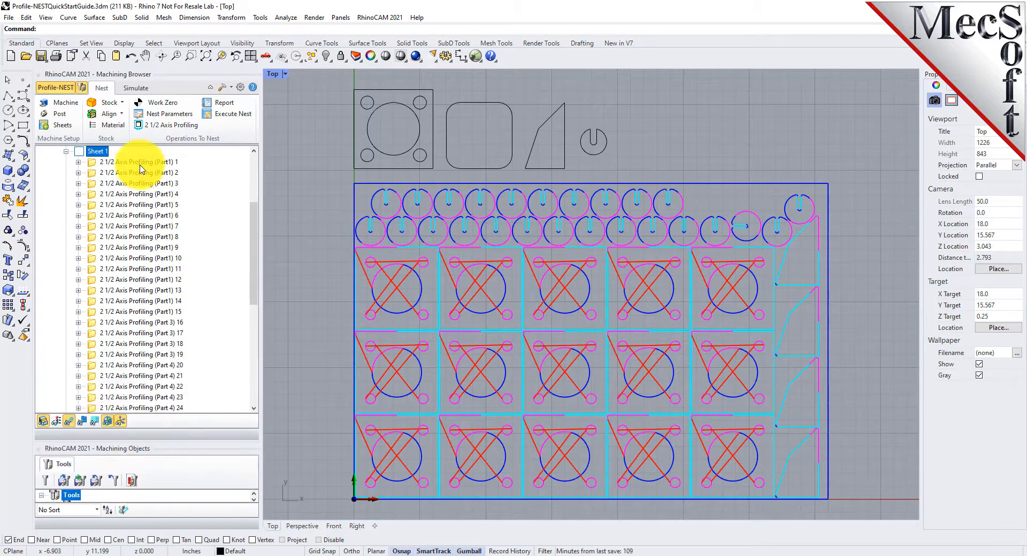
mouse_move(255, 222)
left_mouse_down()
mouse_move(250, 326)
mouse_move(259, 208)
left_mouse_up()
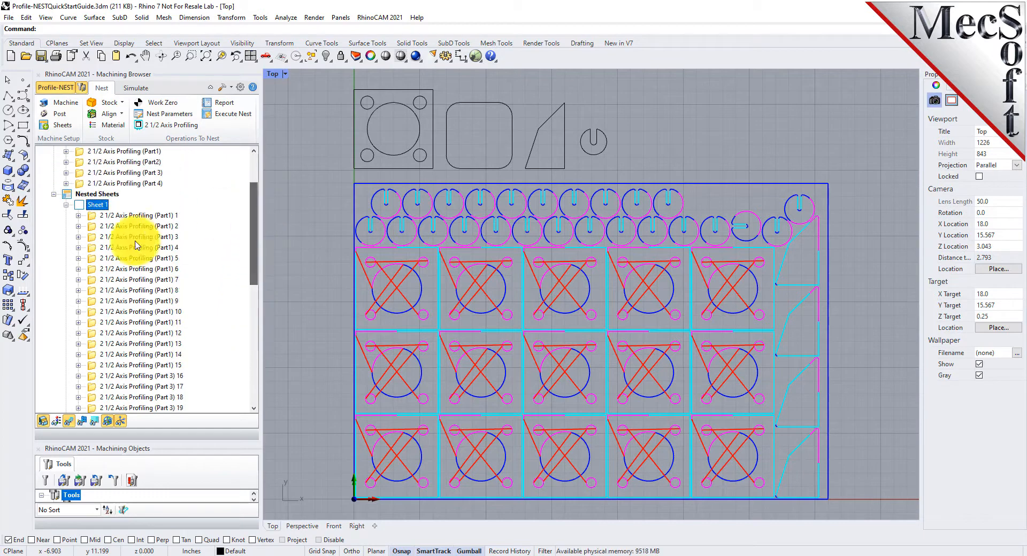
scroll(93, 221, "up", 2)
left_click(80, 216)
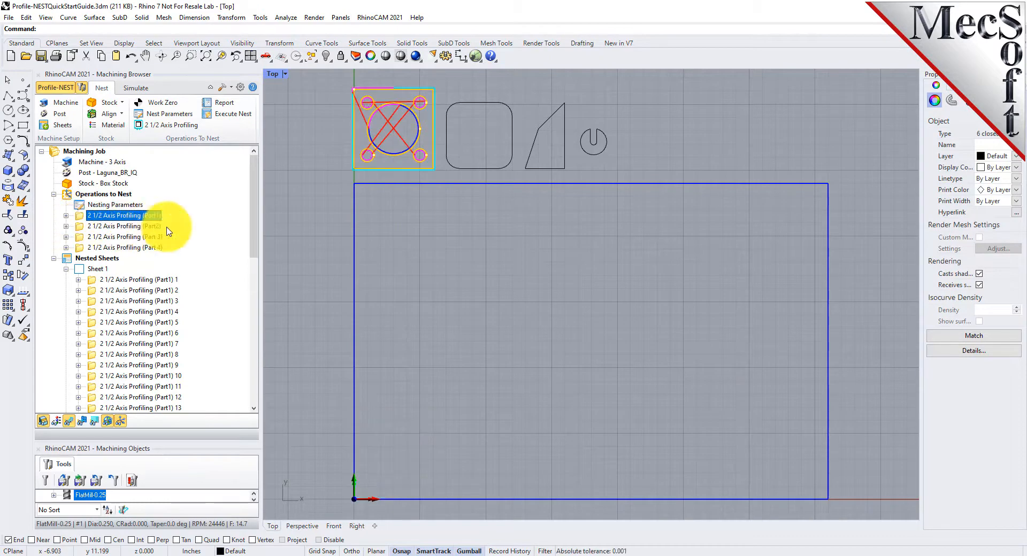
scroll(141, 277, "down", 5)
scroll(140, 275, "down", 5)
scroll(141, 275, "up", 10)
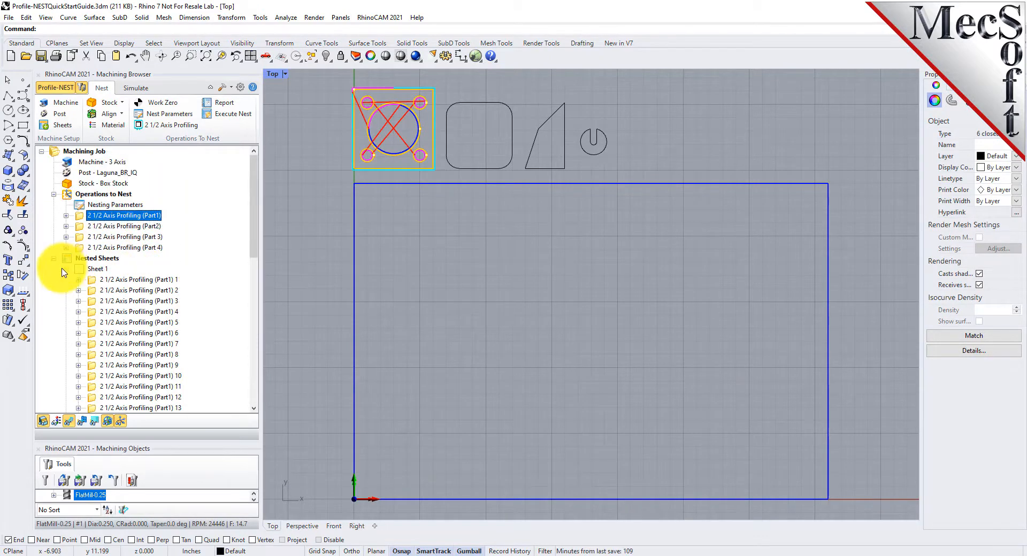
left_click(65, 269)
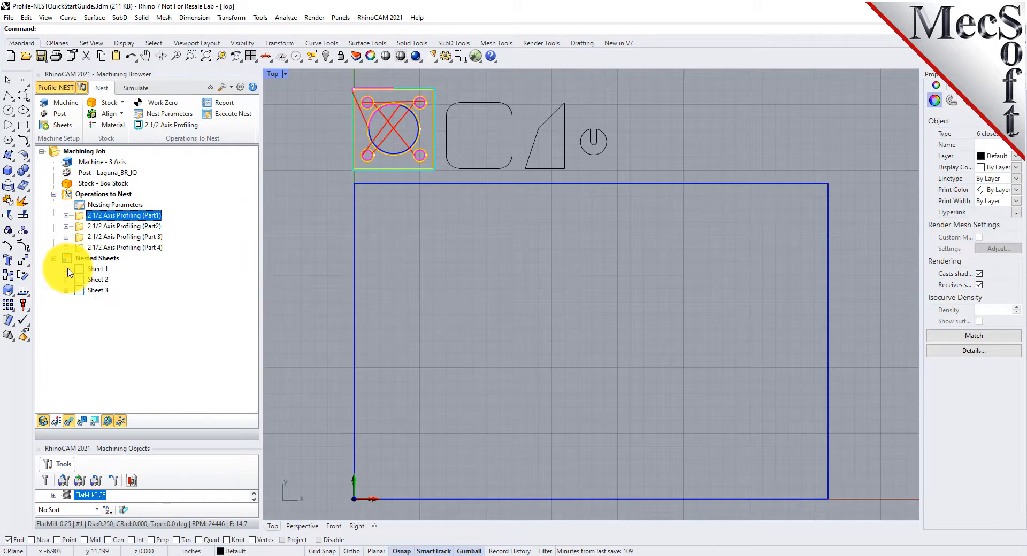
Step: Post Sheet 1 as Profile-NESTQuickStartGuide_Sheet 1.nc using the Laguna_BR_IQ post-processor
right_click(84, 219)
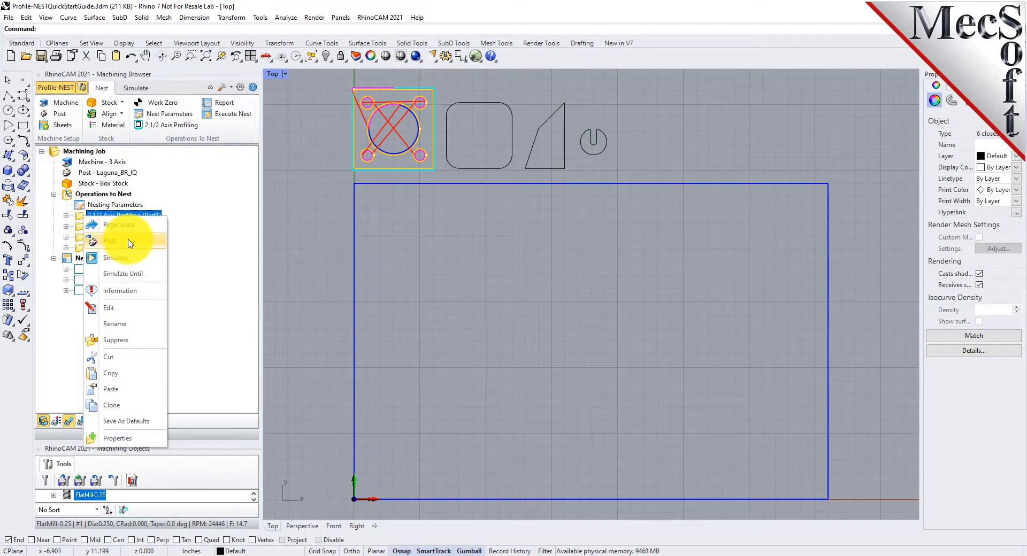
left_click(208, 209)
right_click(82, 272)
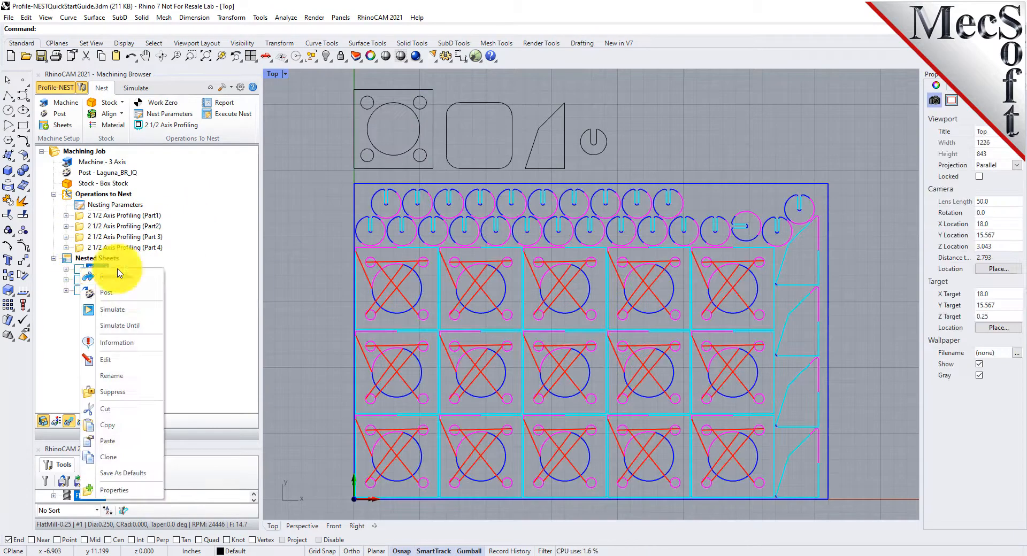
left_click(137, 297)
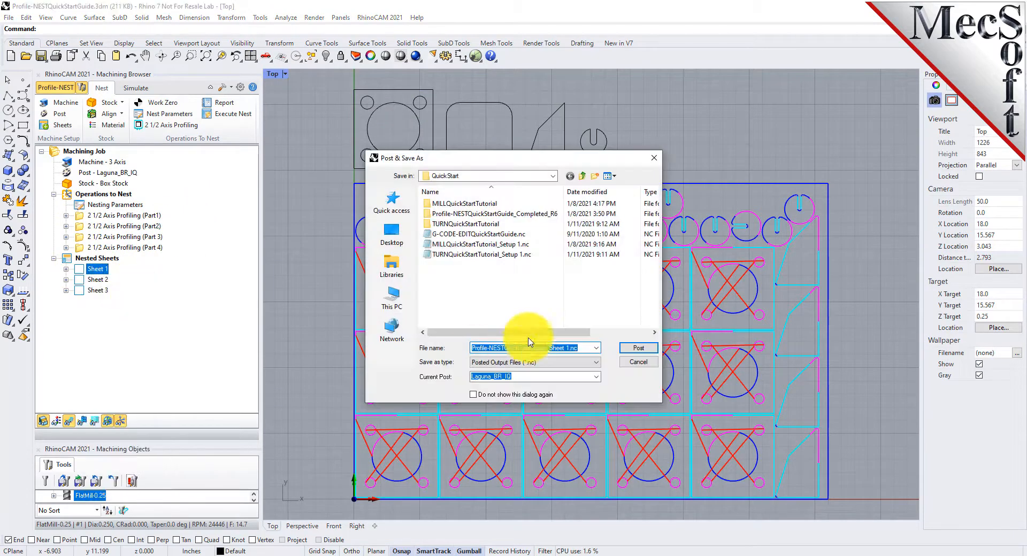
left_click(638, 349)
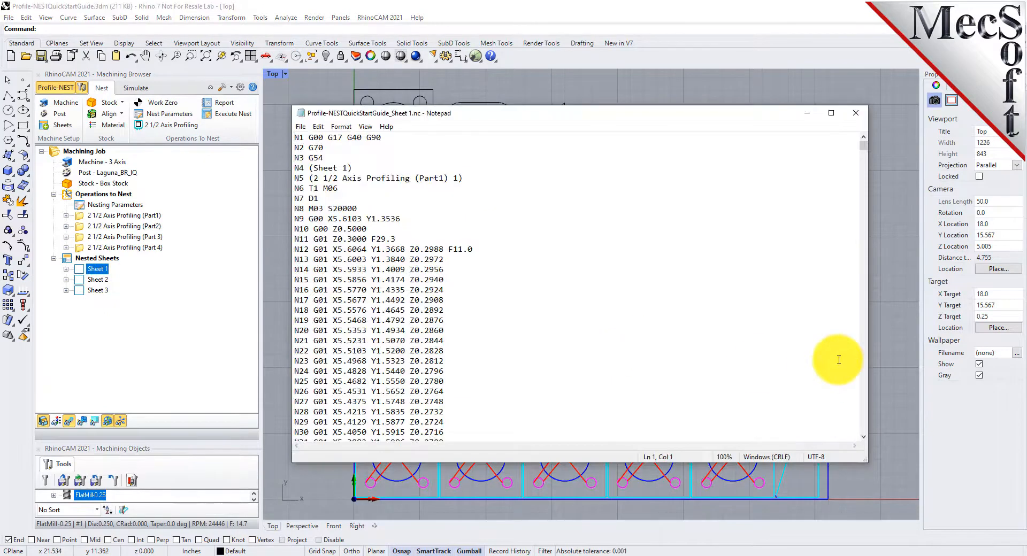
Step: Narrow the G-code window and look through the posted code for Sheet 1
left_click_drag(872, 321, 558, 336)
left_click_drag(547, 140, 554, 176)
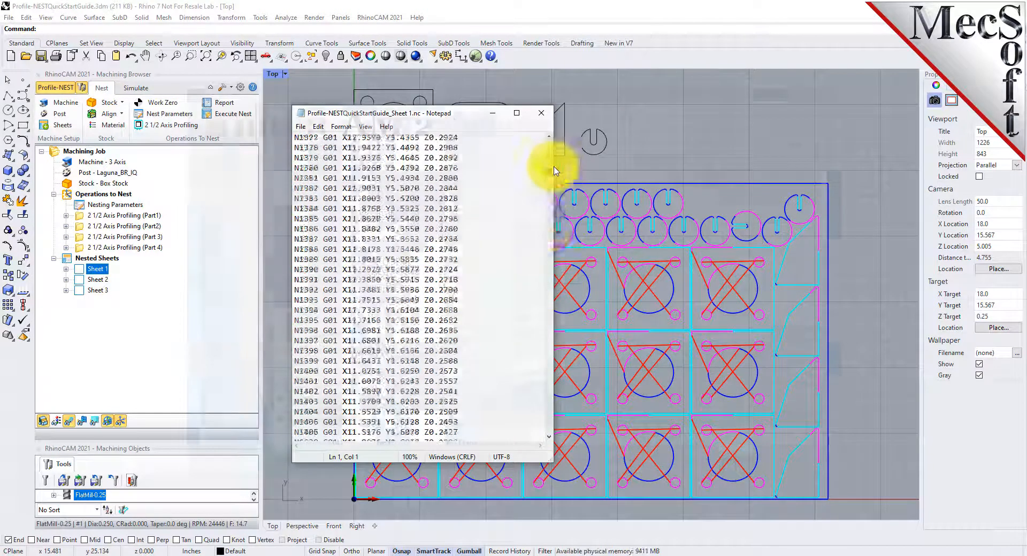